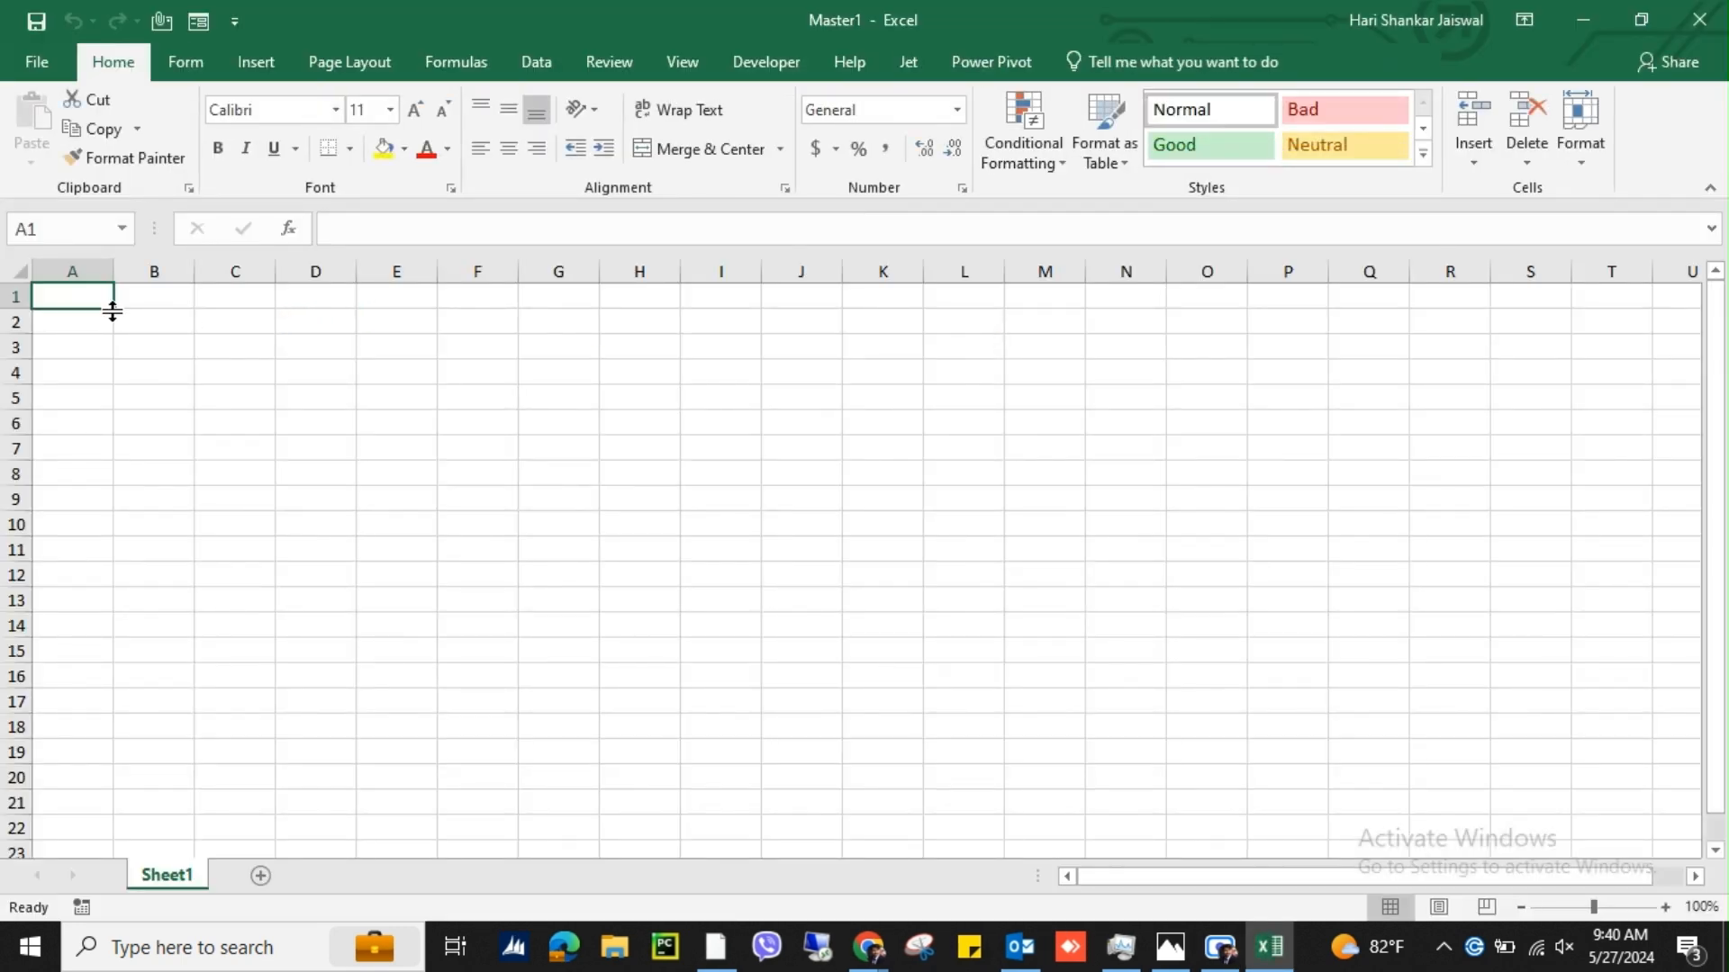
Step: Enter the headers SN and Parameter in cells A1 and B1 of the Master1 workbook
text(SN)
key(Tab)
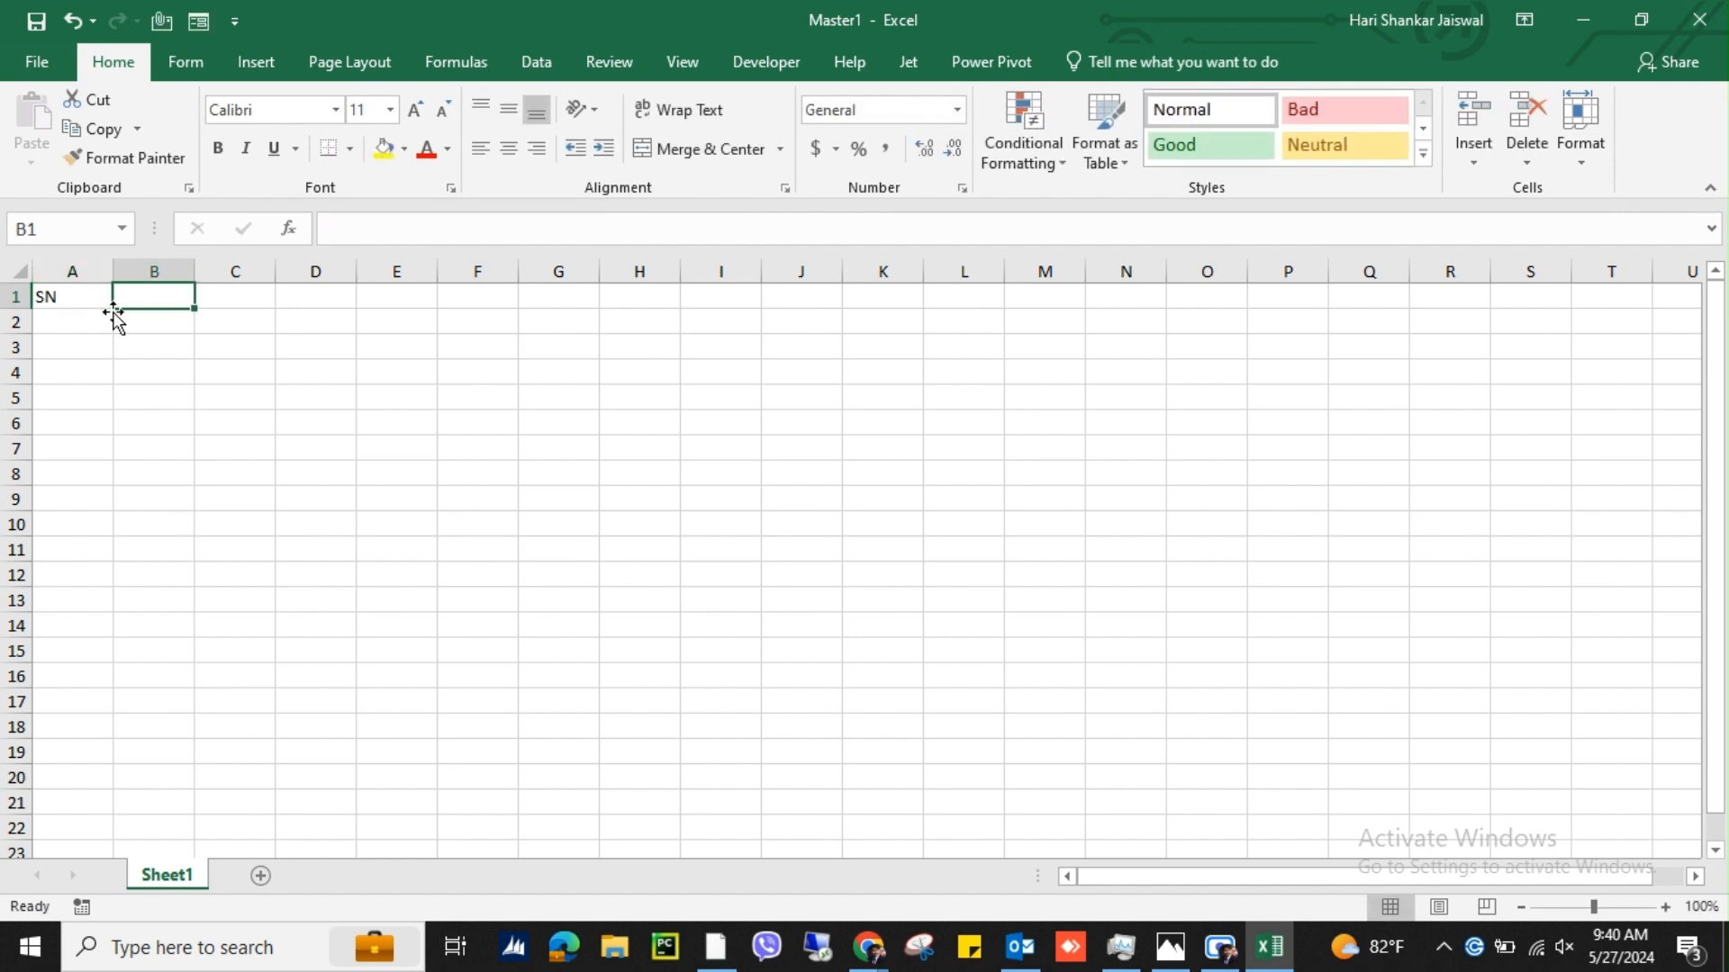
text(Parameter)
key(Right)
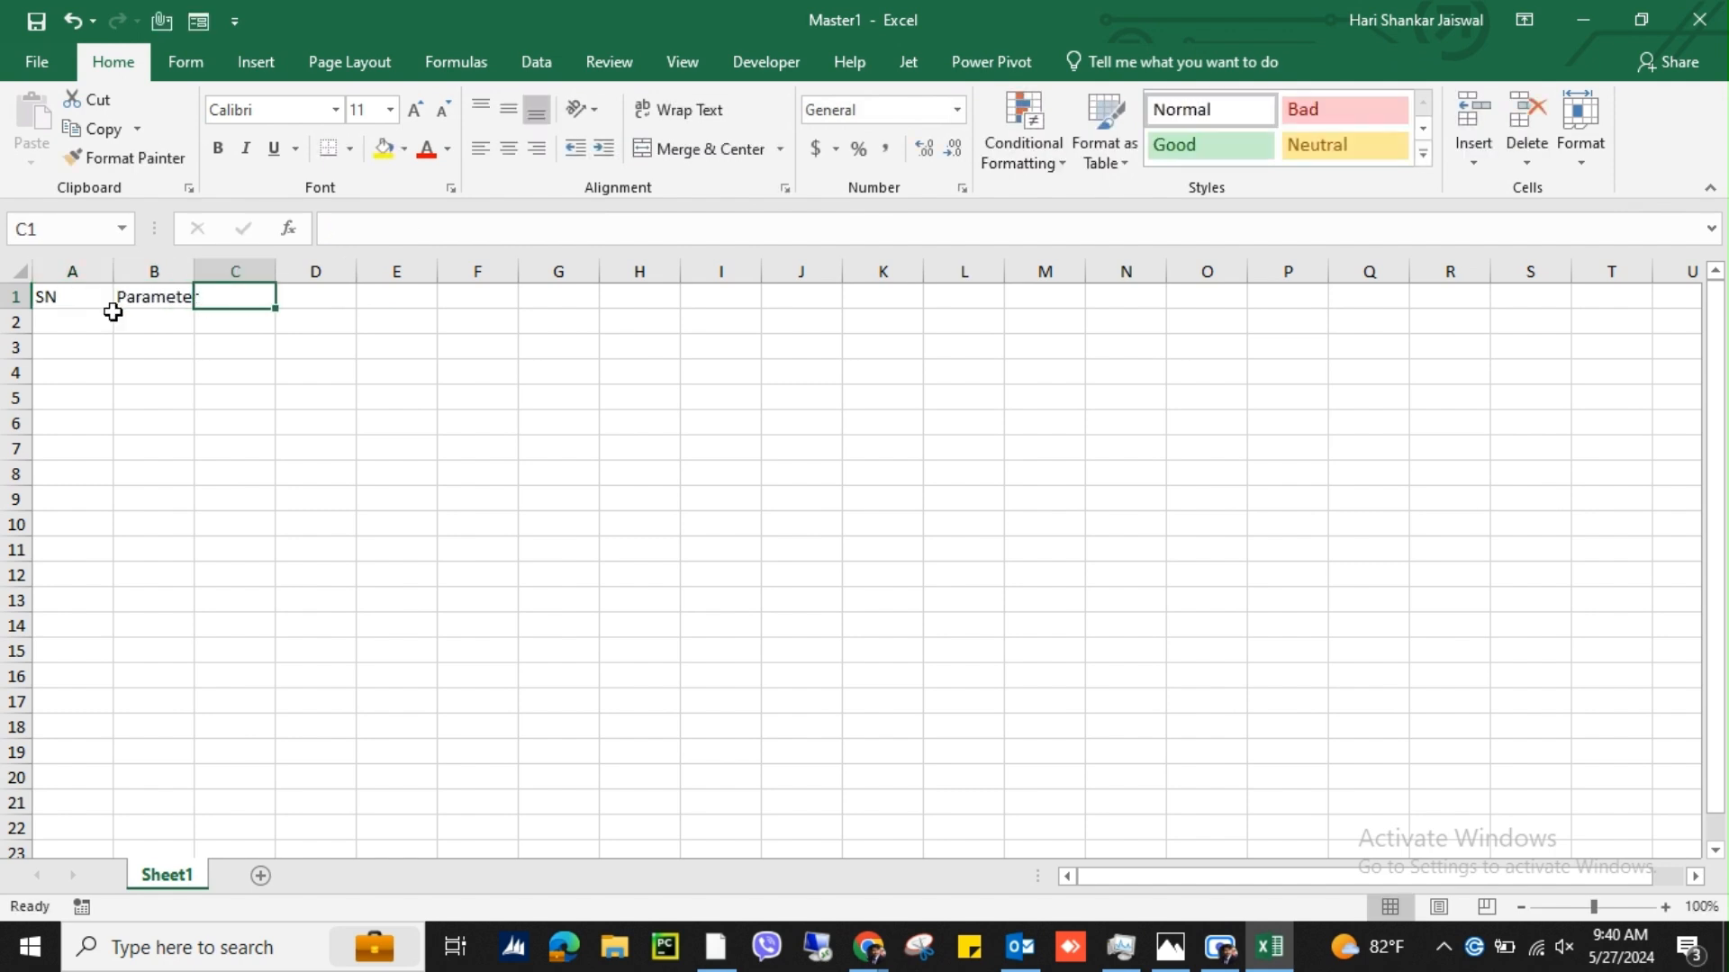
Step: Fill the SN column with the serial numbers 1, 2 and 3 in cells A2 to A4
key(Down)
key(Left)
key(Left)
text(1)
key(Return)
text(2)
key(Return)
text(3)
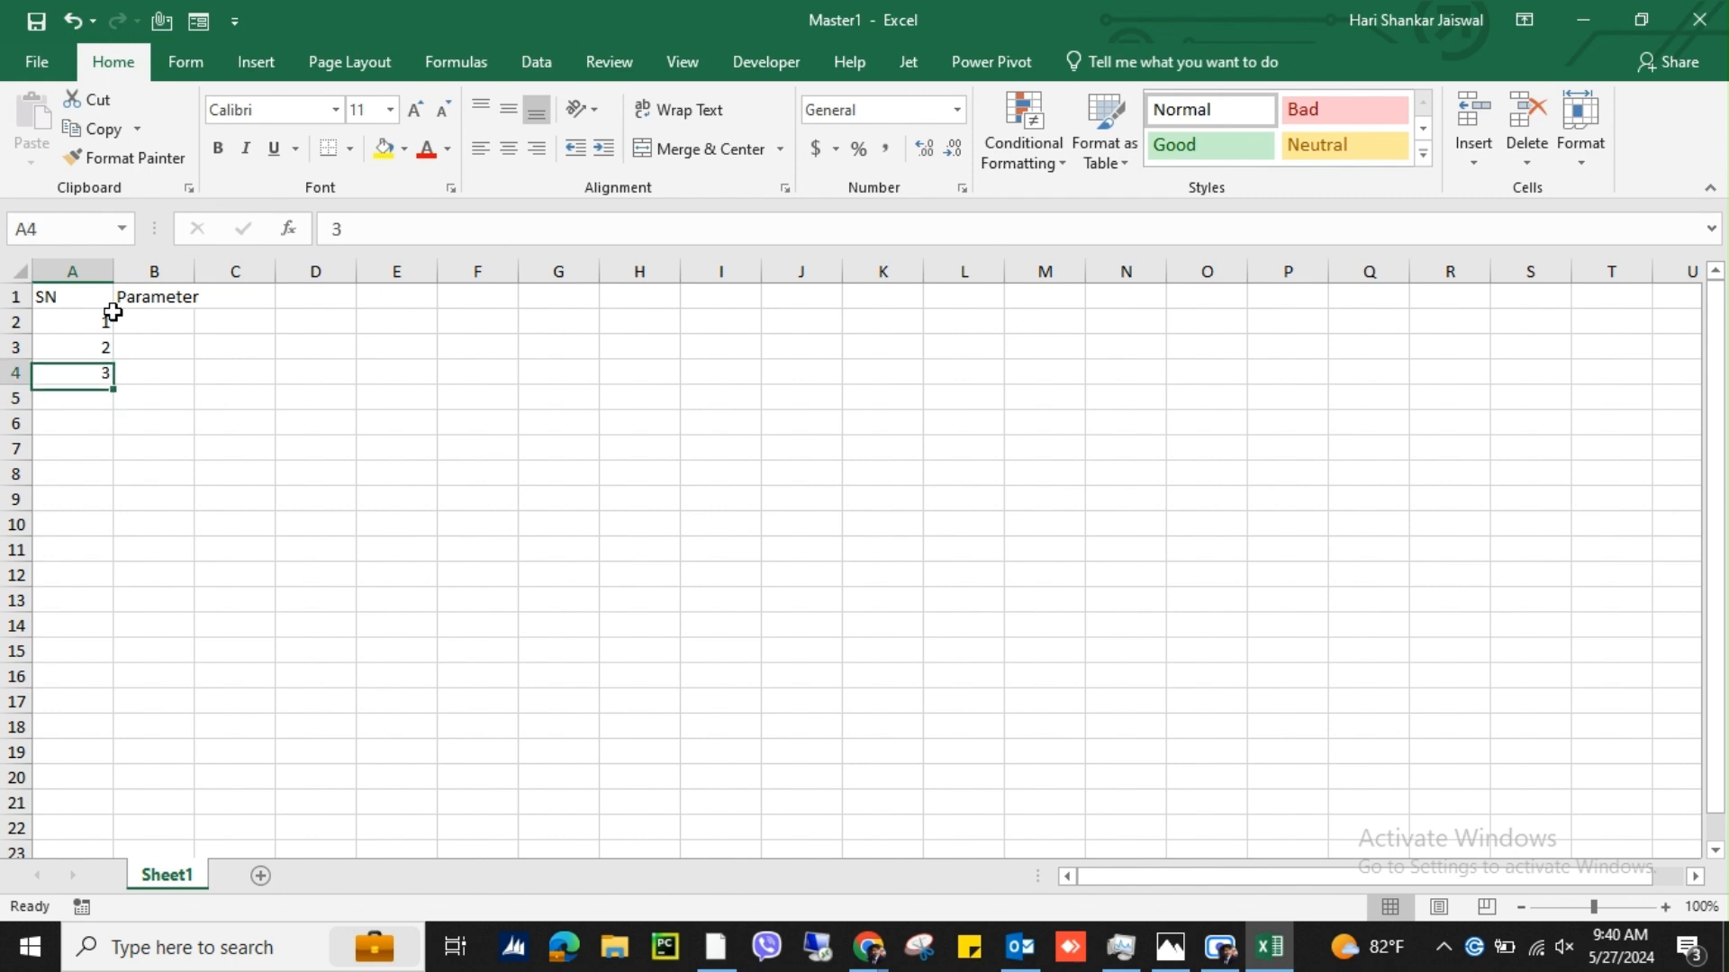
Step: Autofit the widths of columns A to C based on the range A1:C4
click(114, 319)
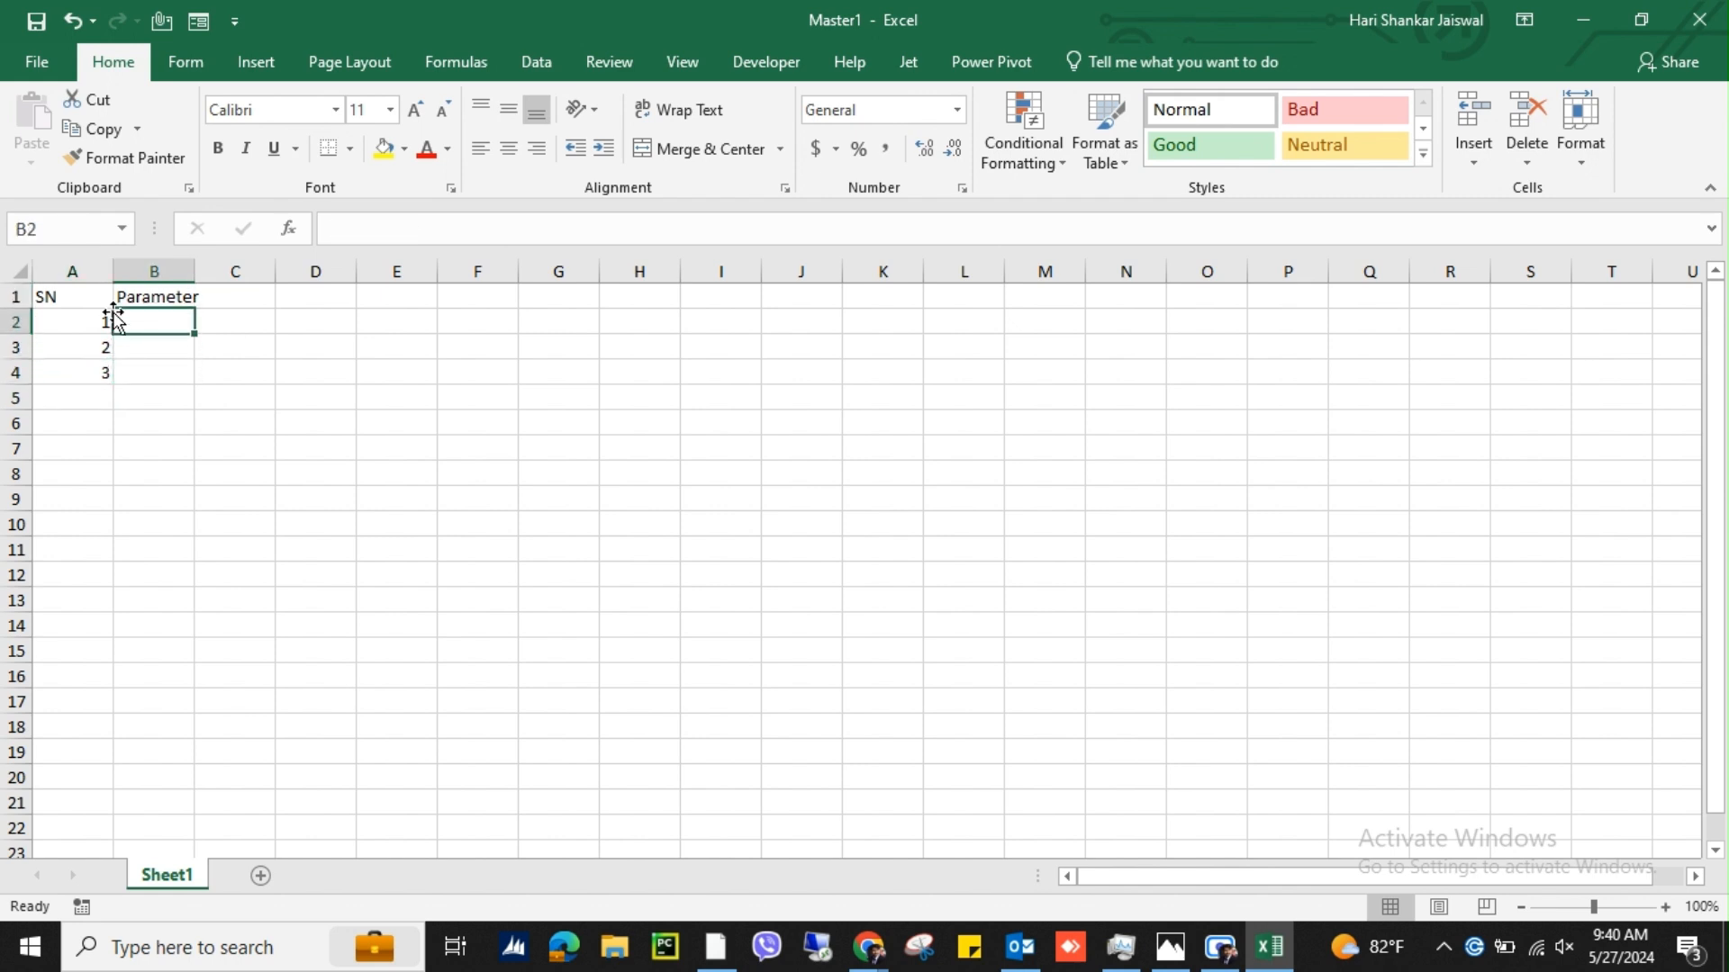
key(Up)
key(Right)
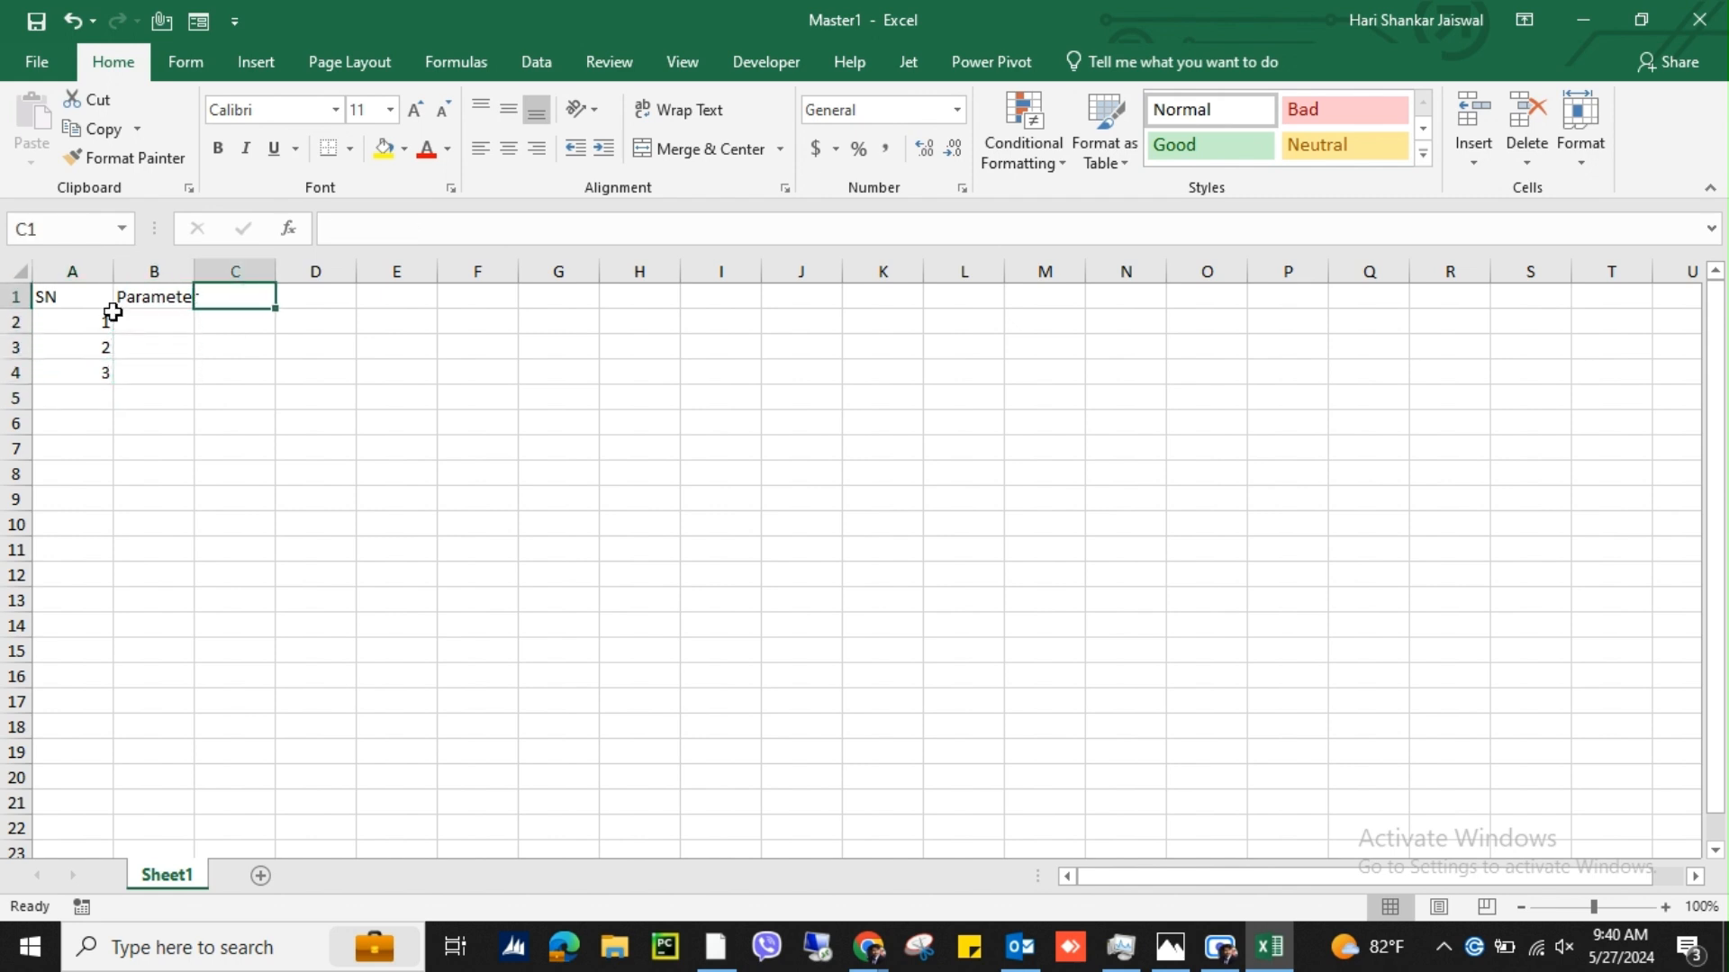
key(Left)
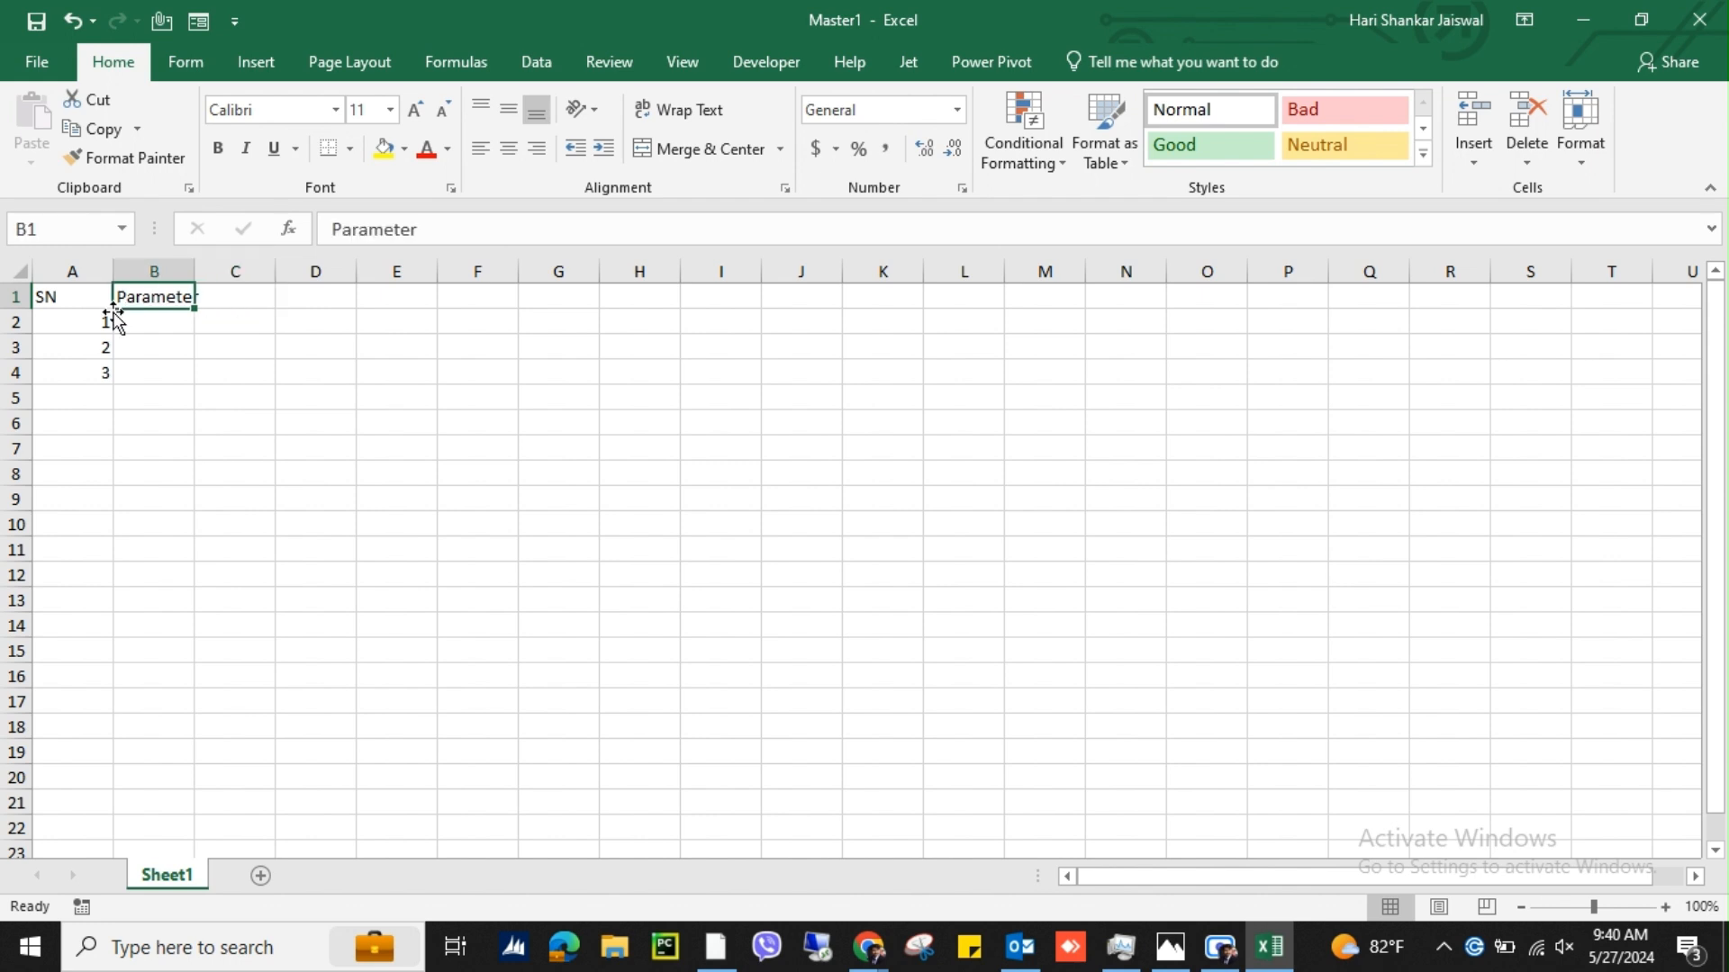
key(Left)
key(shift+Right)
key(shift+Right)
key(shift+Down)
key(shift+Down)
key(shift+Down)
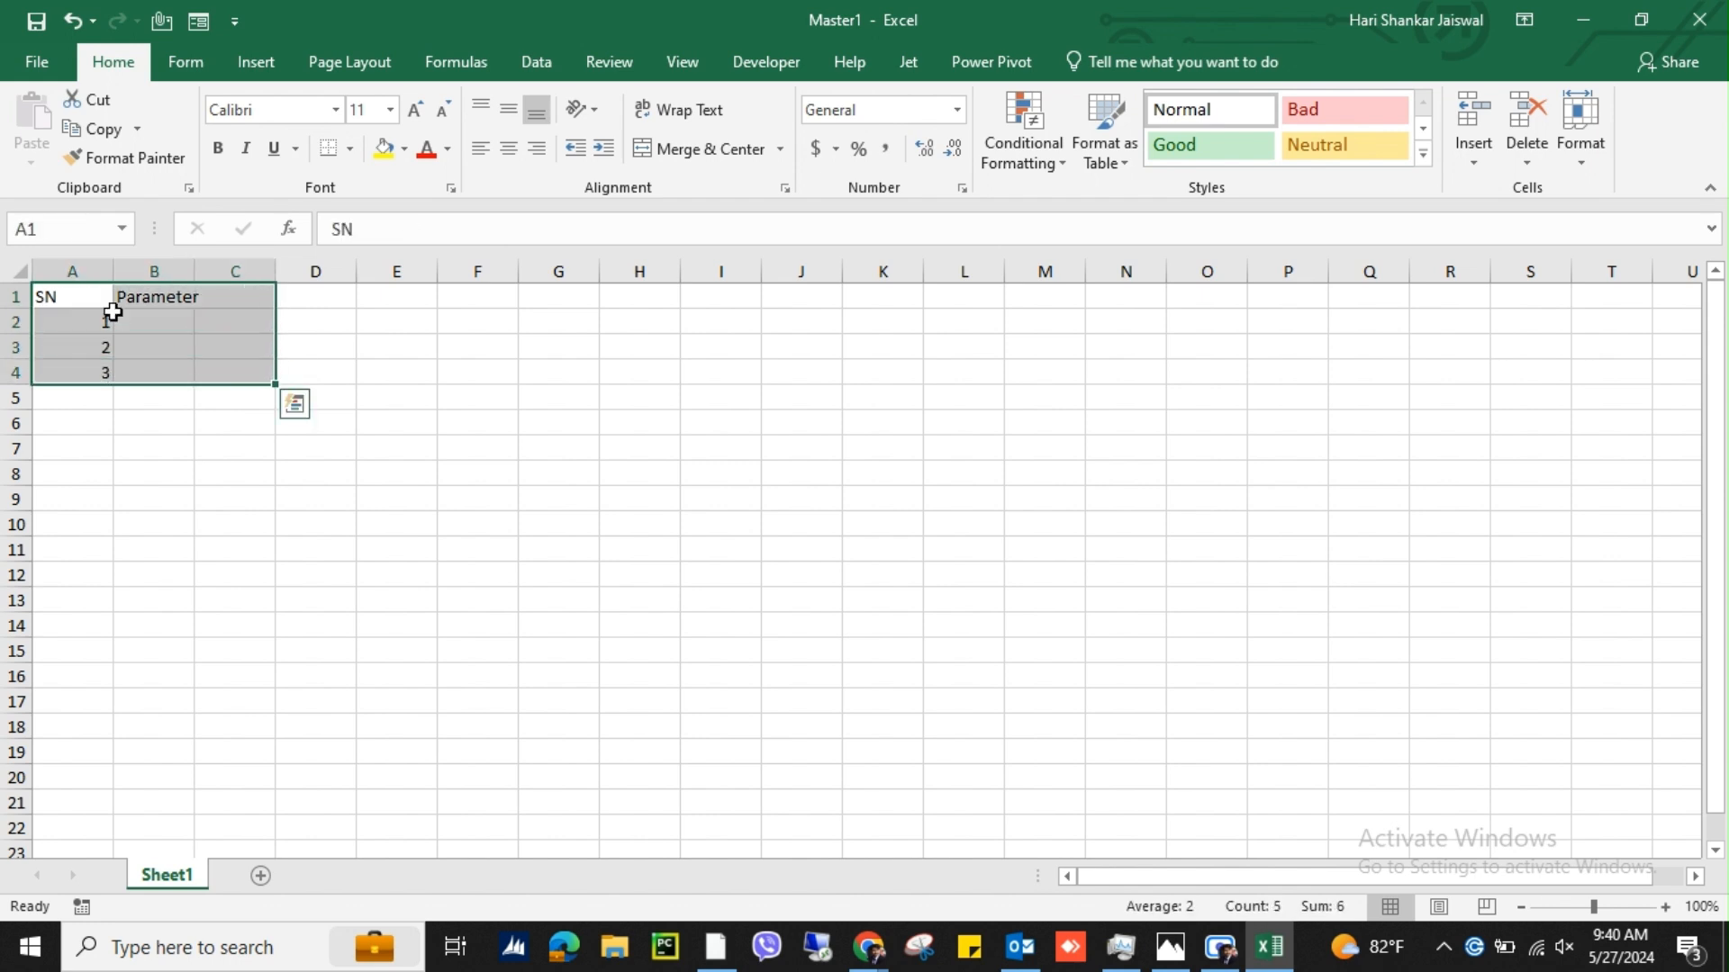
key(alt+h)
key(o)
key(i)
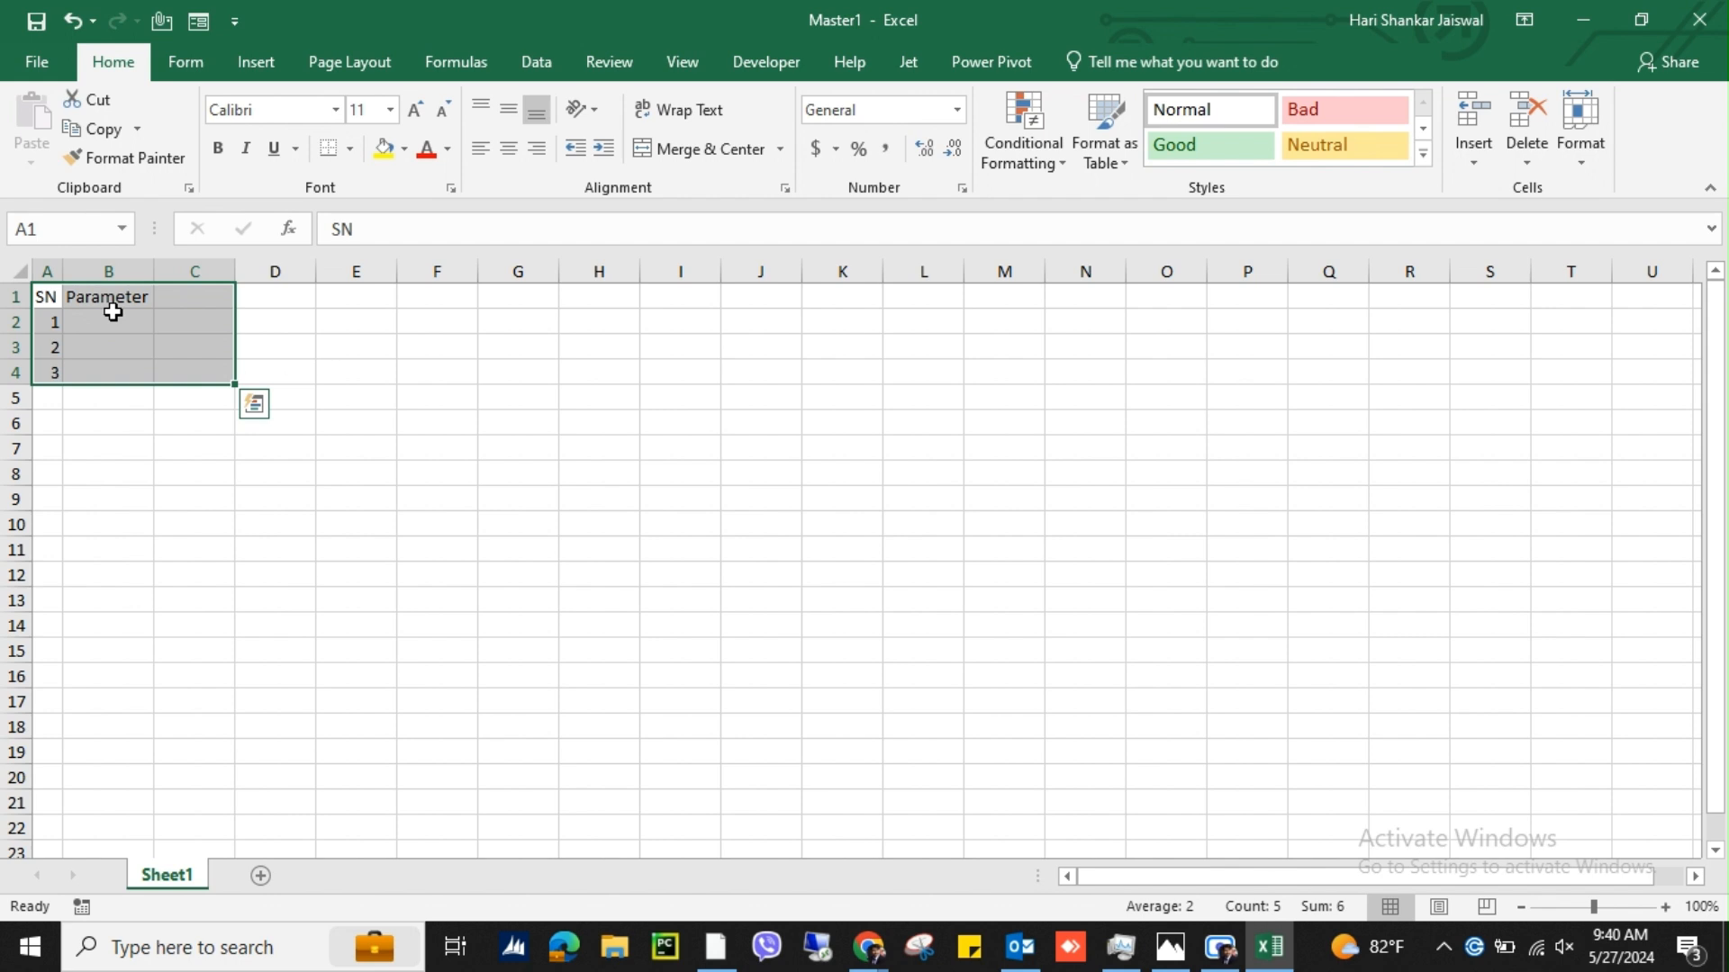
Step: Fill the Parameter column with A, b and c in cells B2 to B4
key(Down)
key(Right)
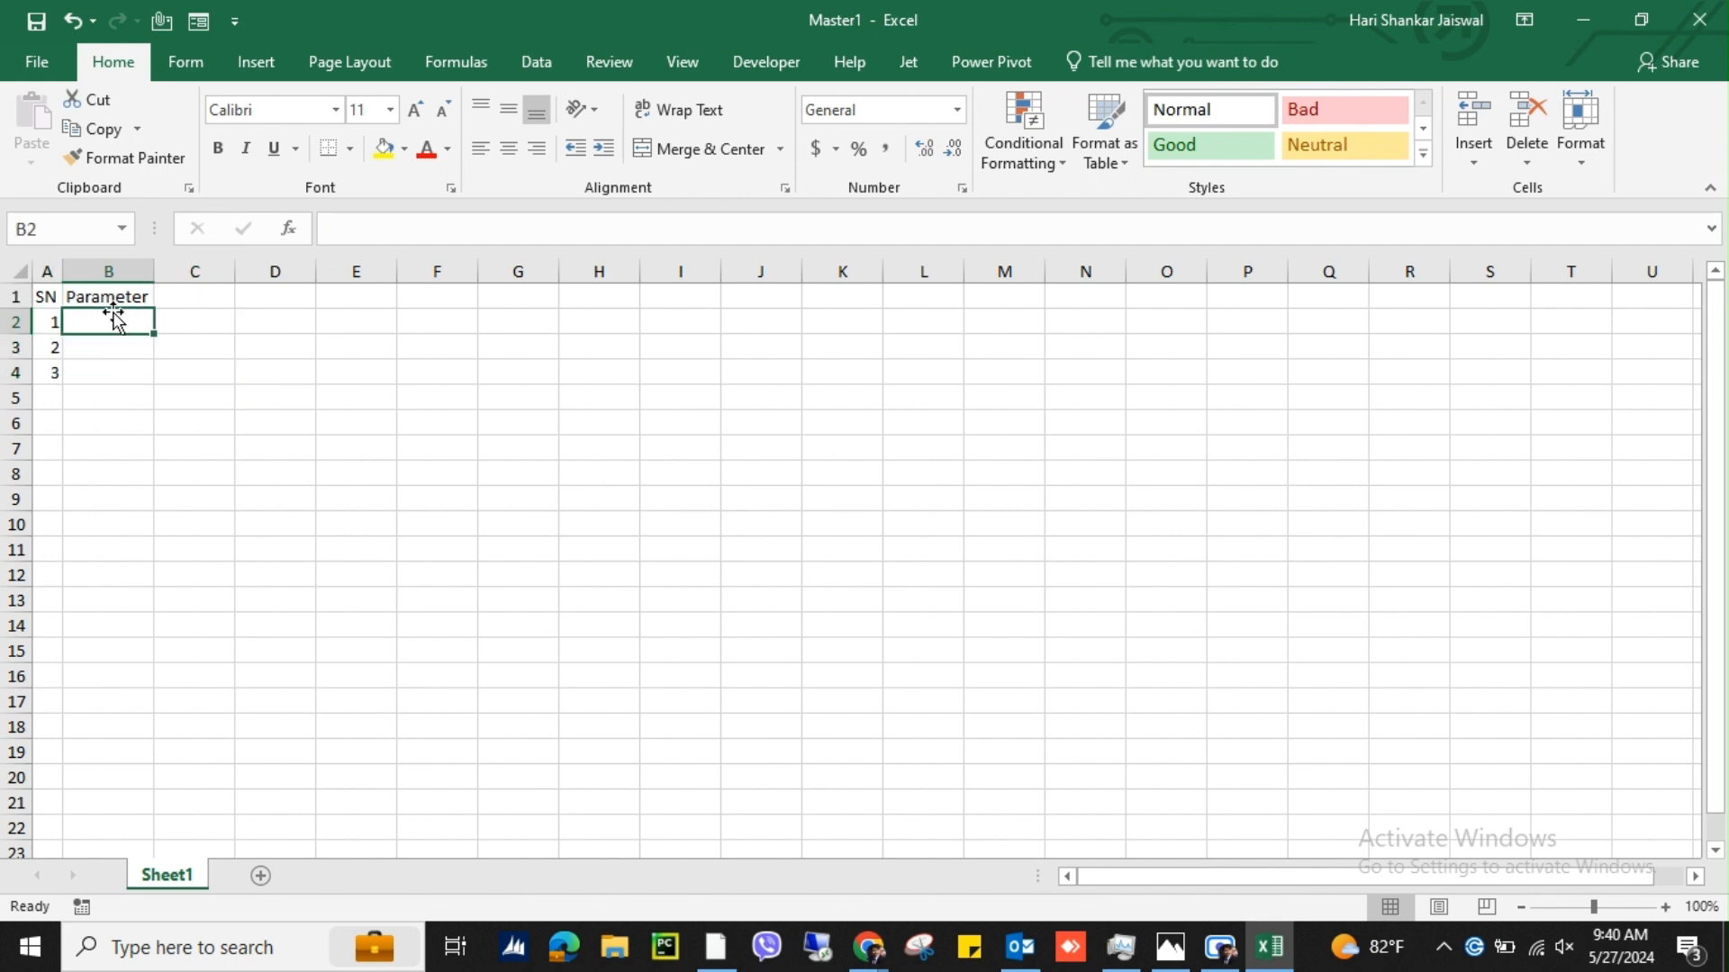
text(A)
key(Return)
text(b)
key(Return)
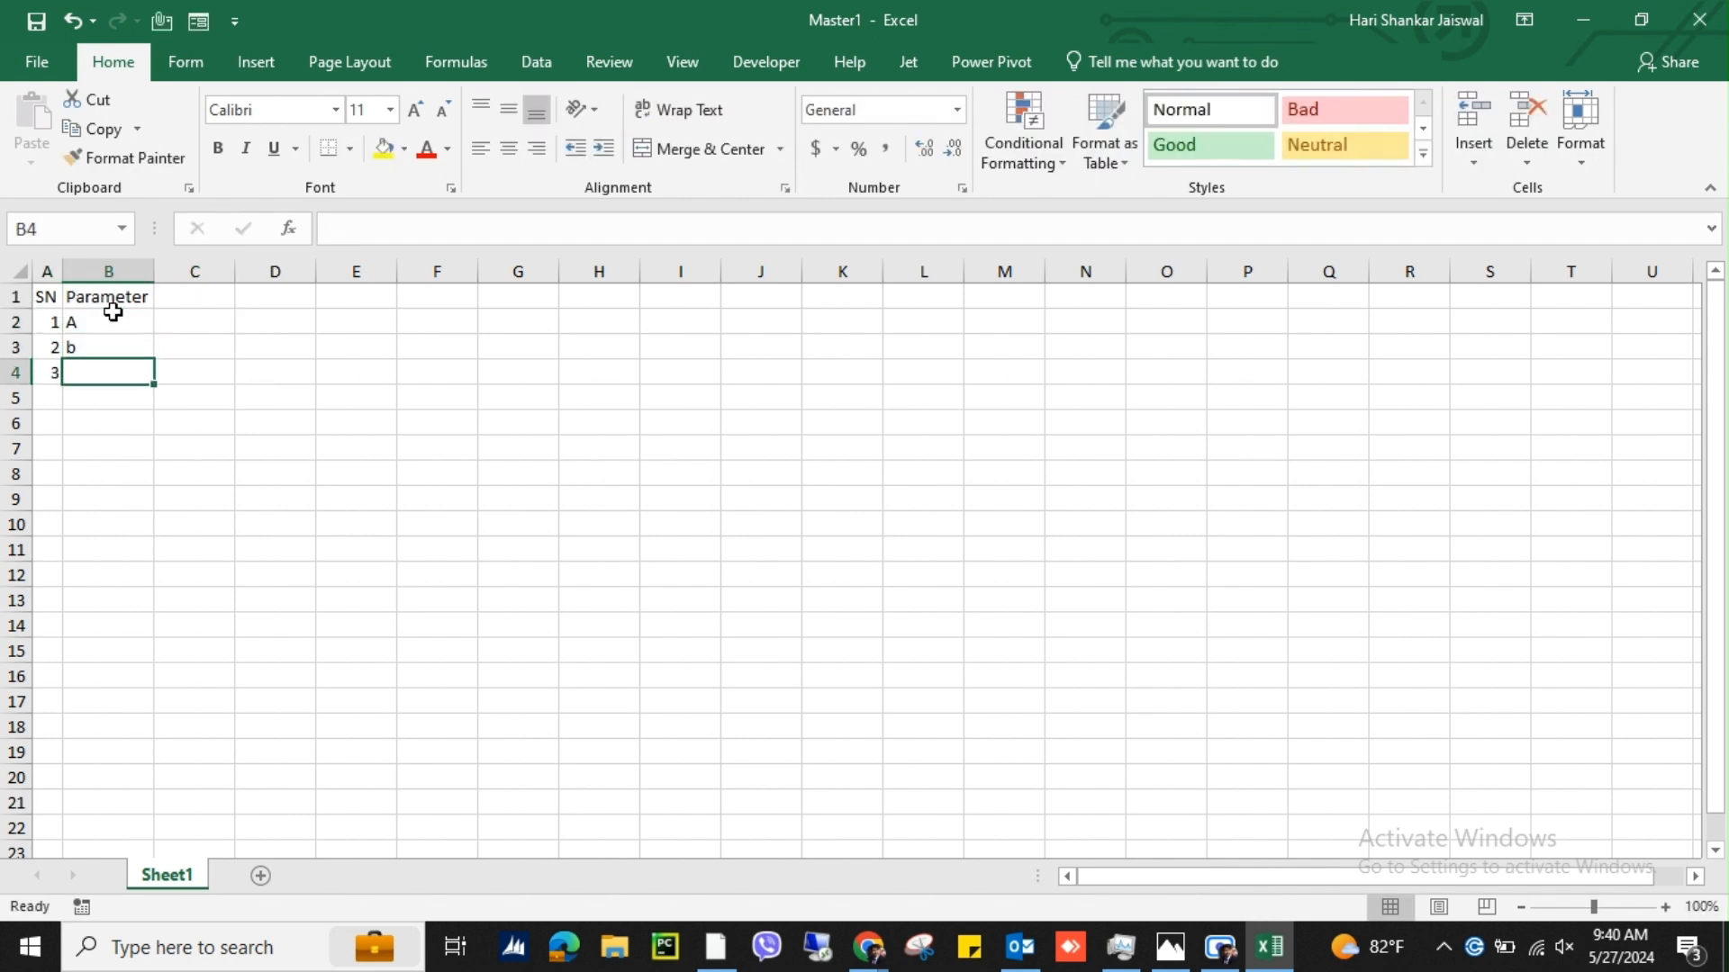
text(c)
key(Return)
Step: Add the header Score in cell C1 and close the Master1 workbook
key(ctrl+Up)
key(ctrl+Up)
key(Right)
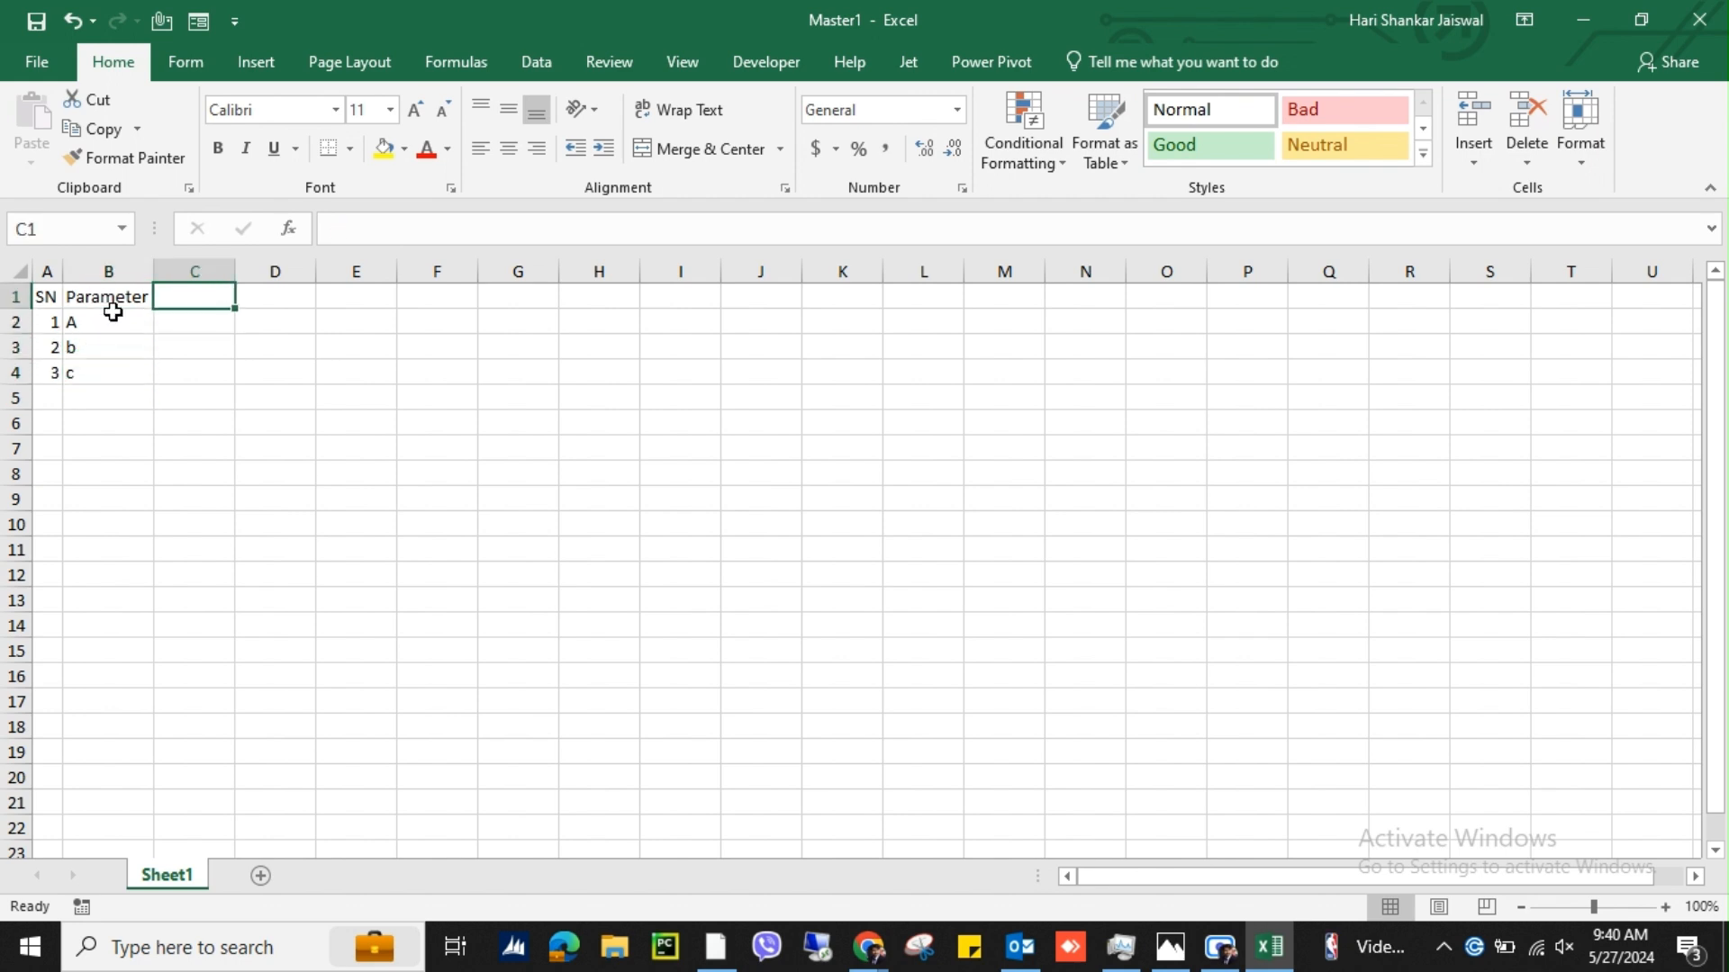
text(Score)
key(Return)
key(Up)
key(Left)
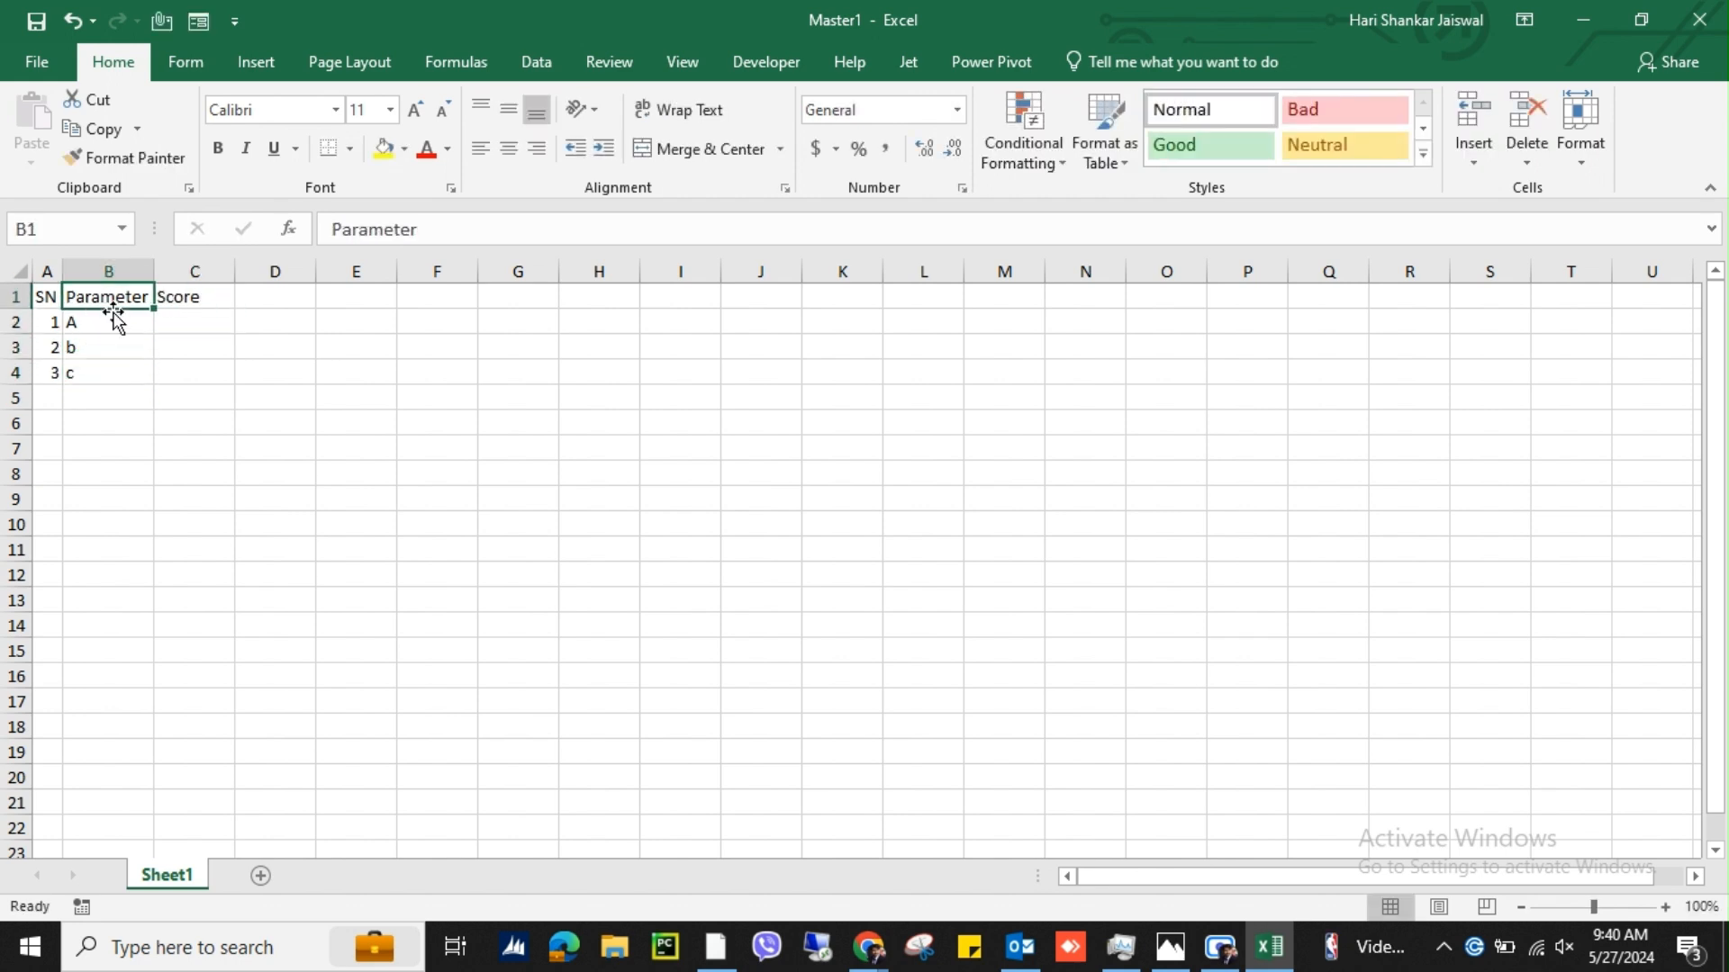
key(Left)
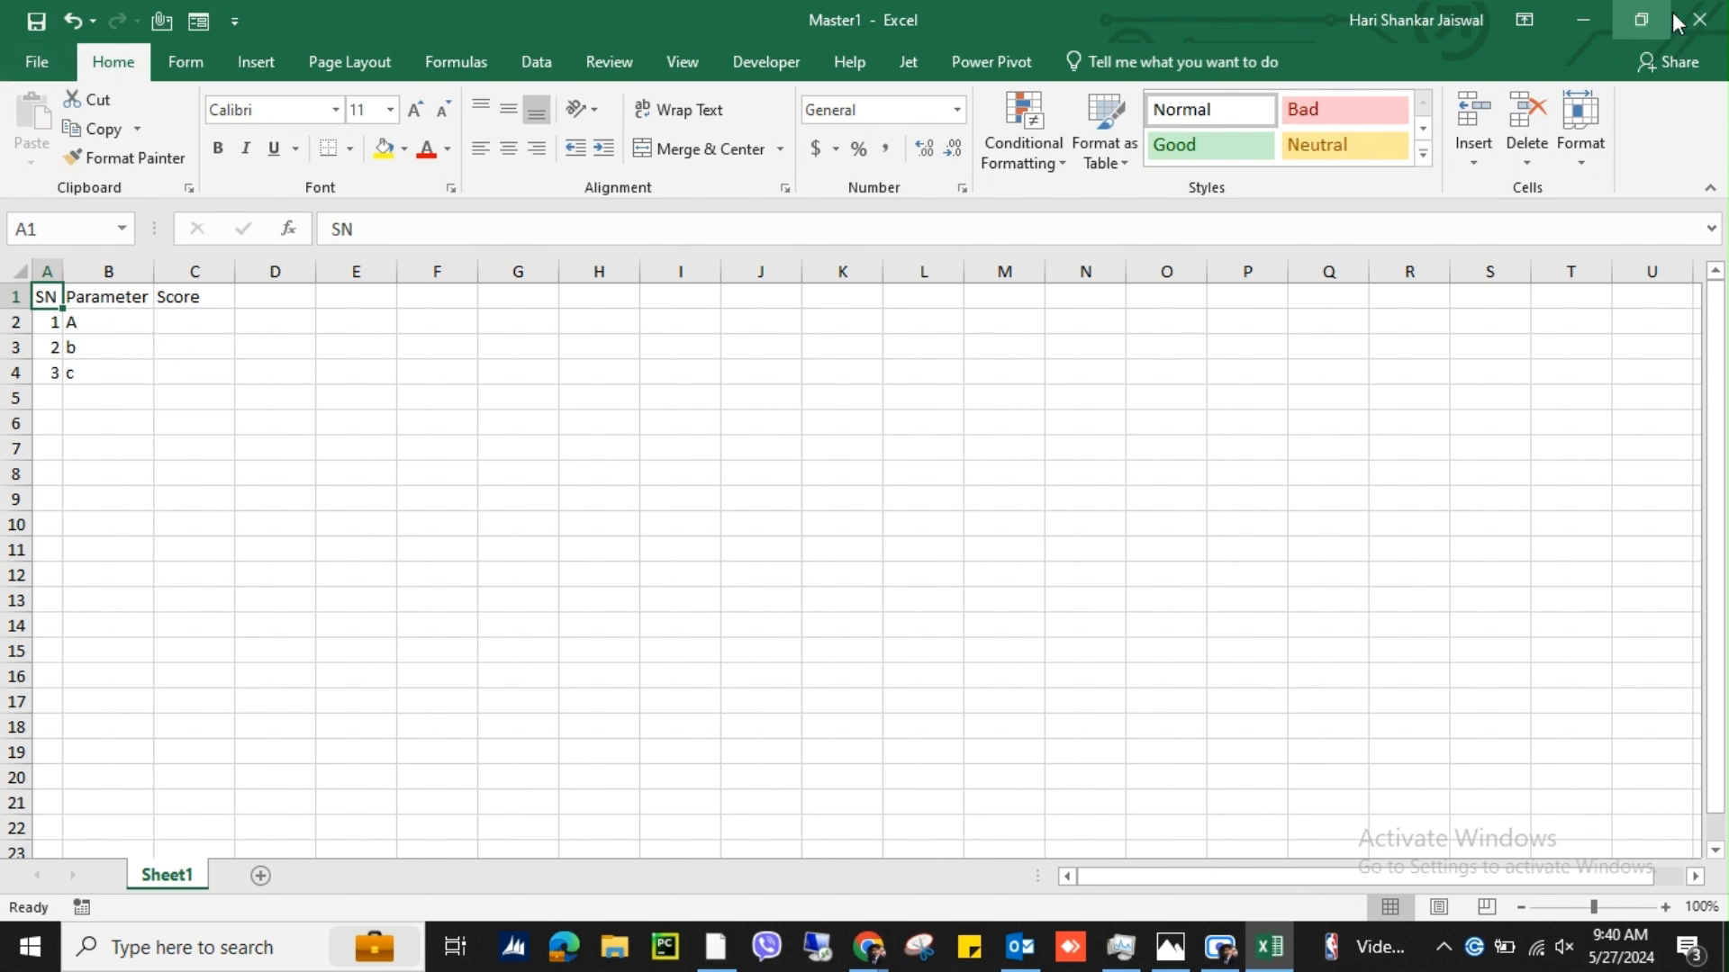
click(1701, 20)
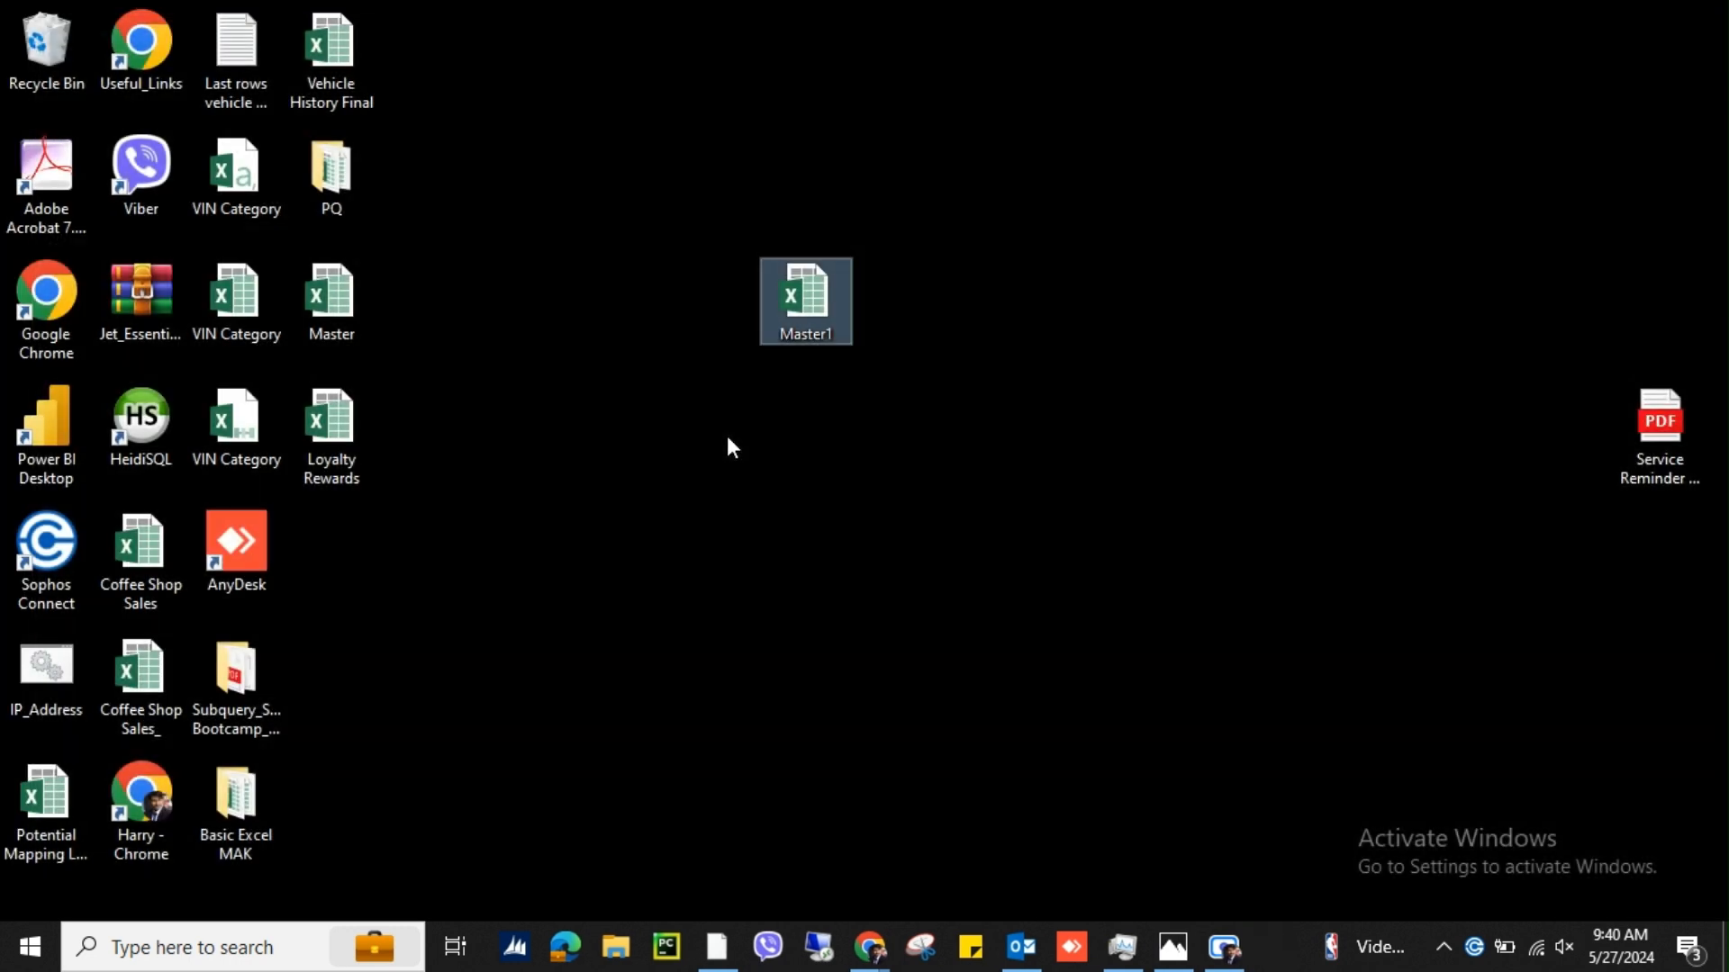
Step: Create a desktop folder named "Master file" and open it
right_click(728, 437)
mouse_move(784, 667)
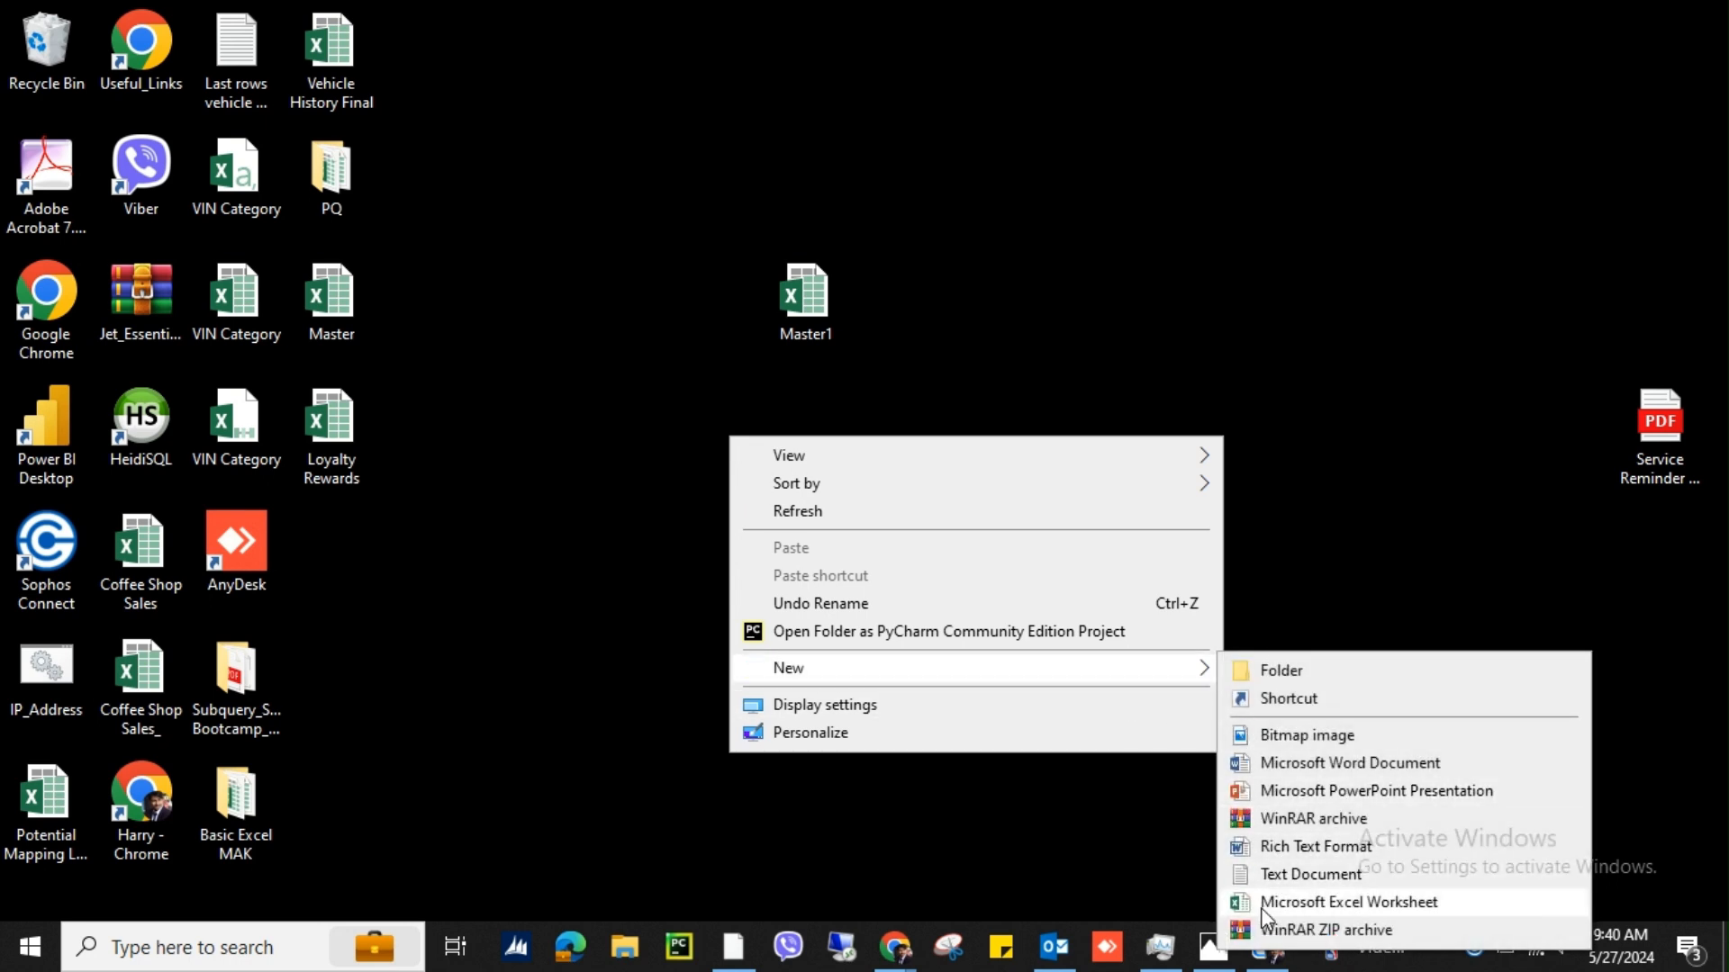
click(1290, 670)
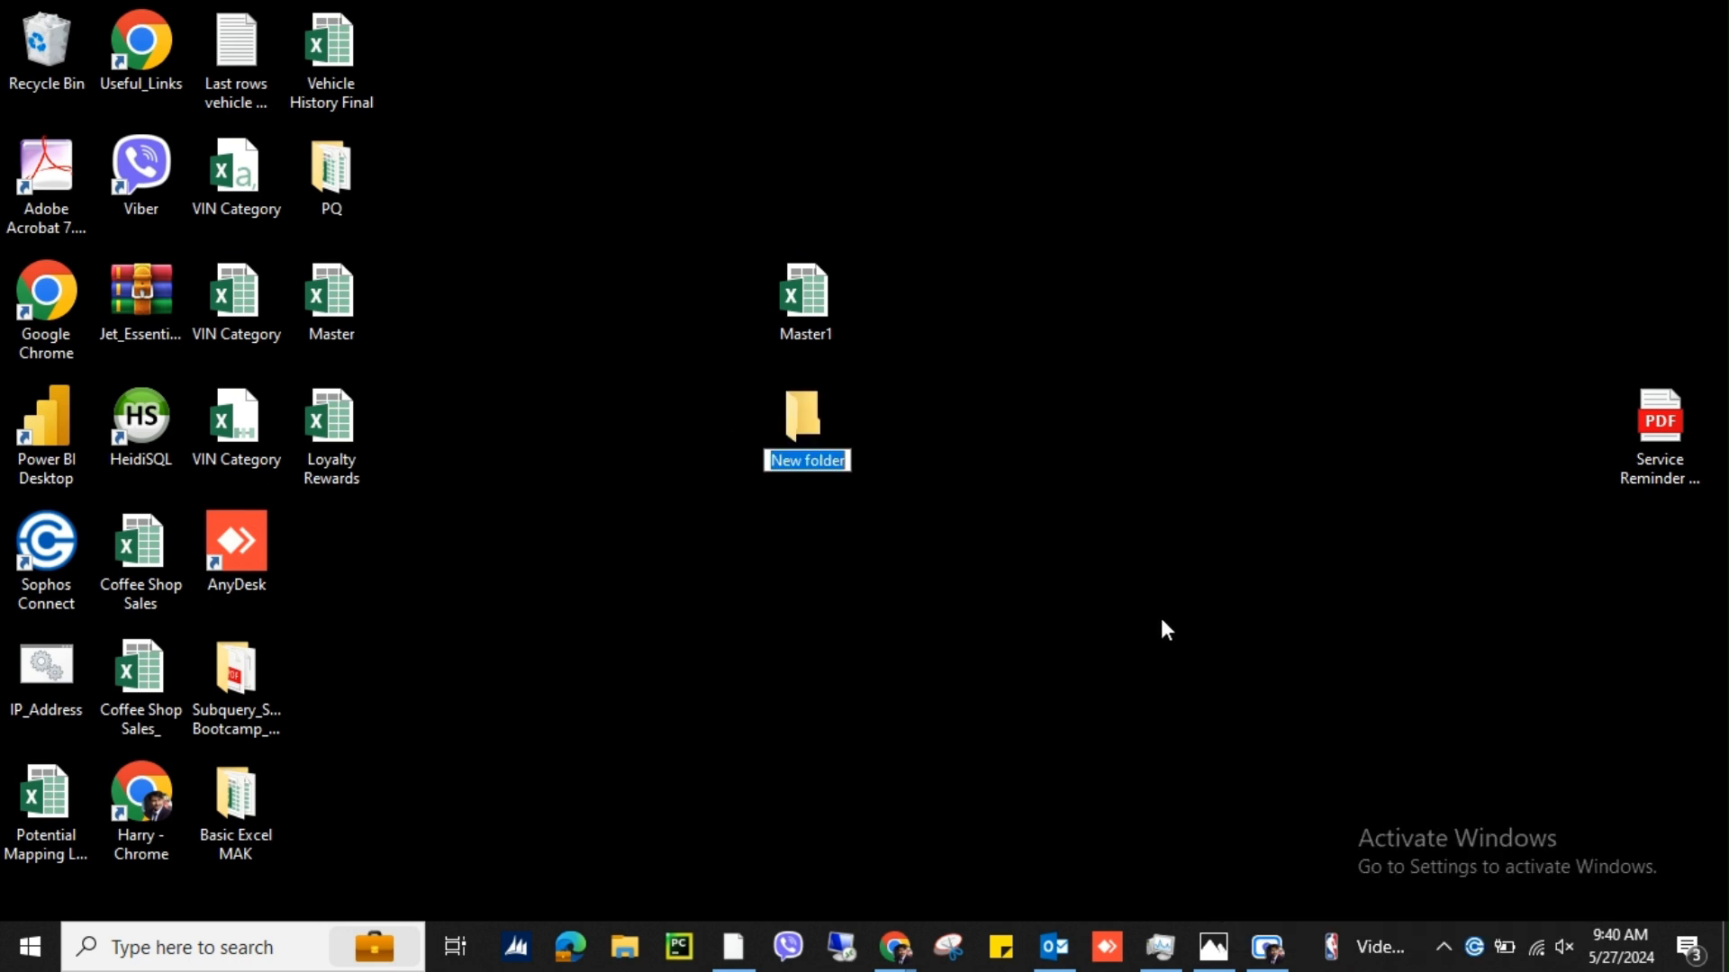
text(Master file)
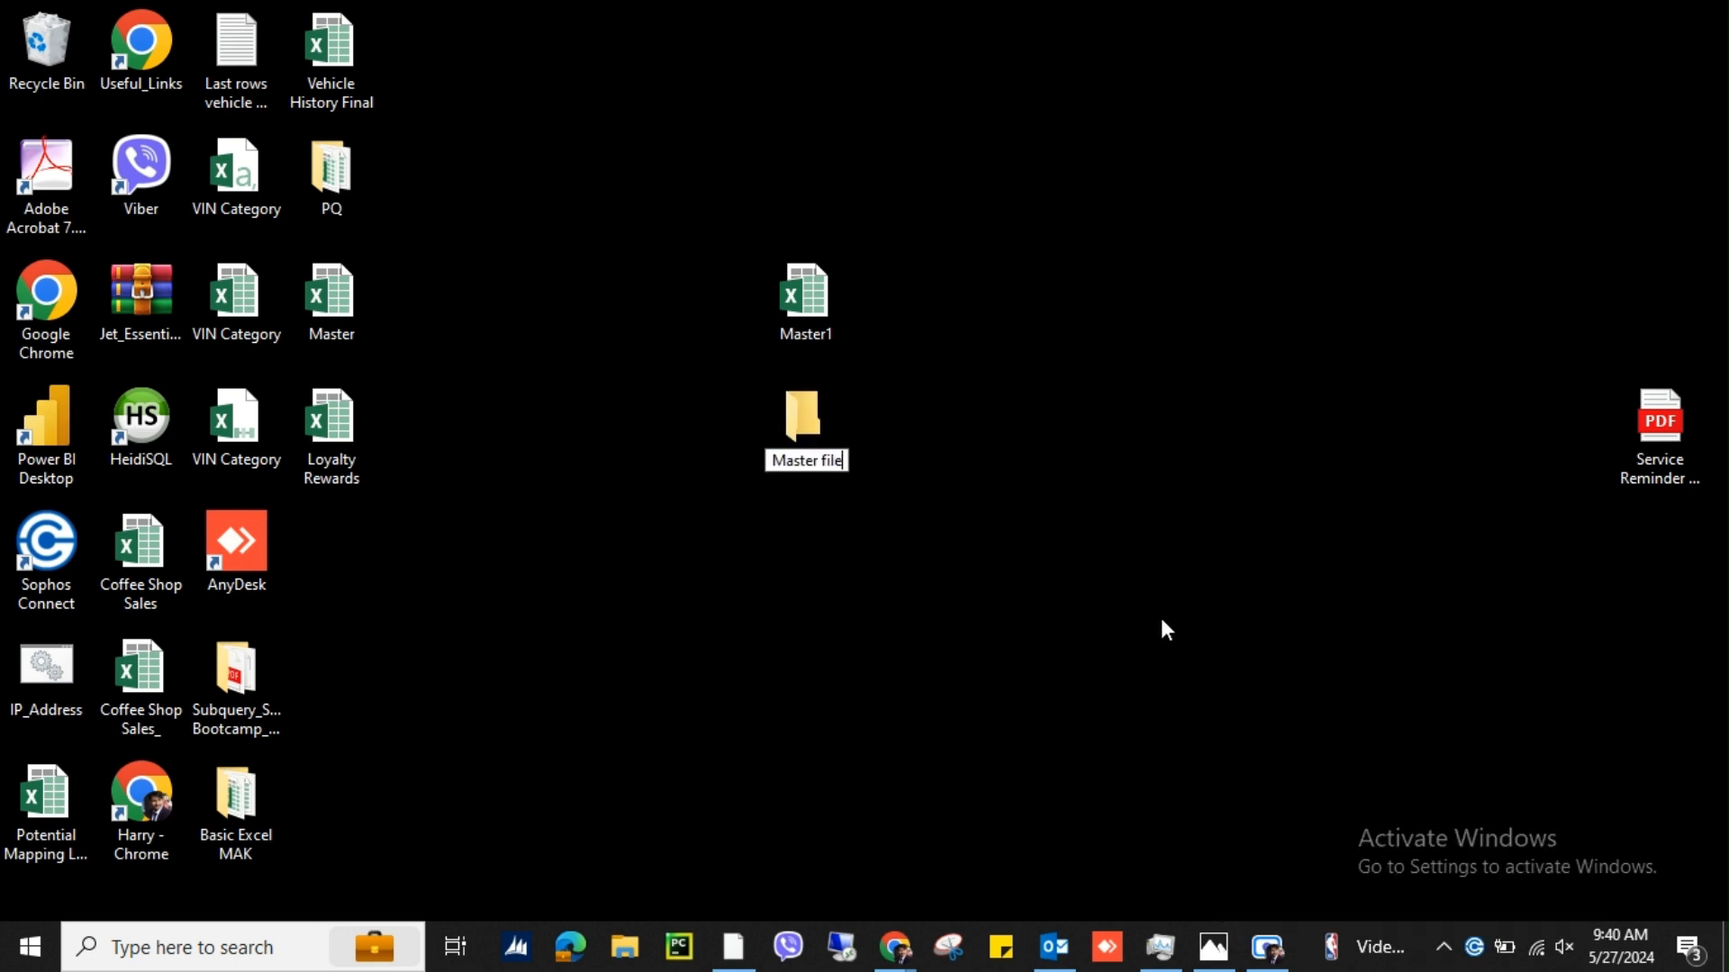
key(Return)
key(Return)
Step: Create an Excel worksheet file named Sample1 in the Master file folder and open it in Excel
right_click(582, 132)
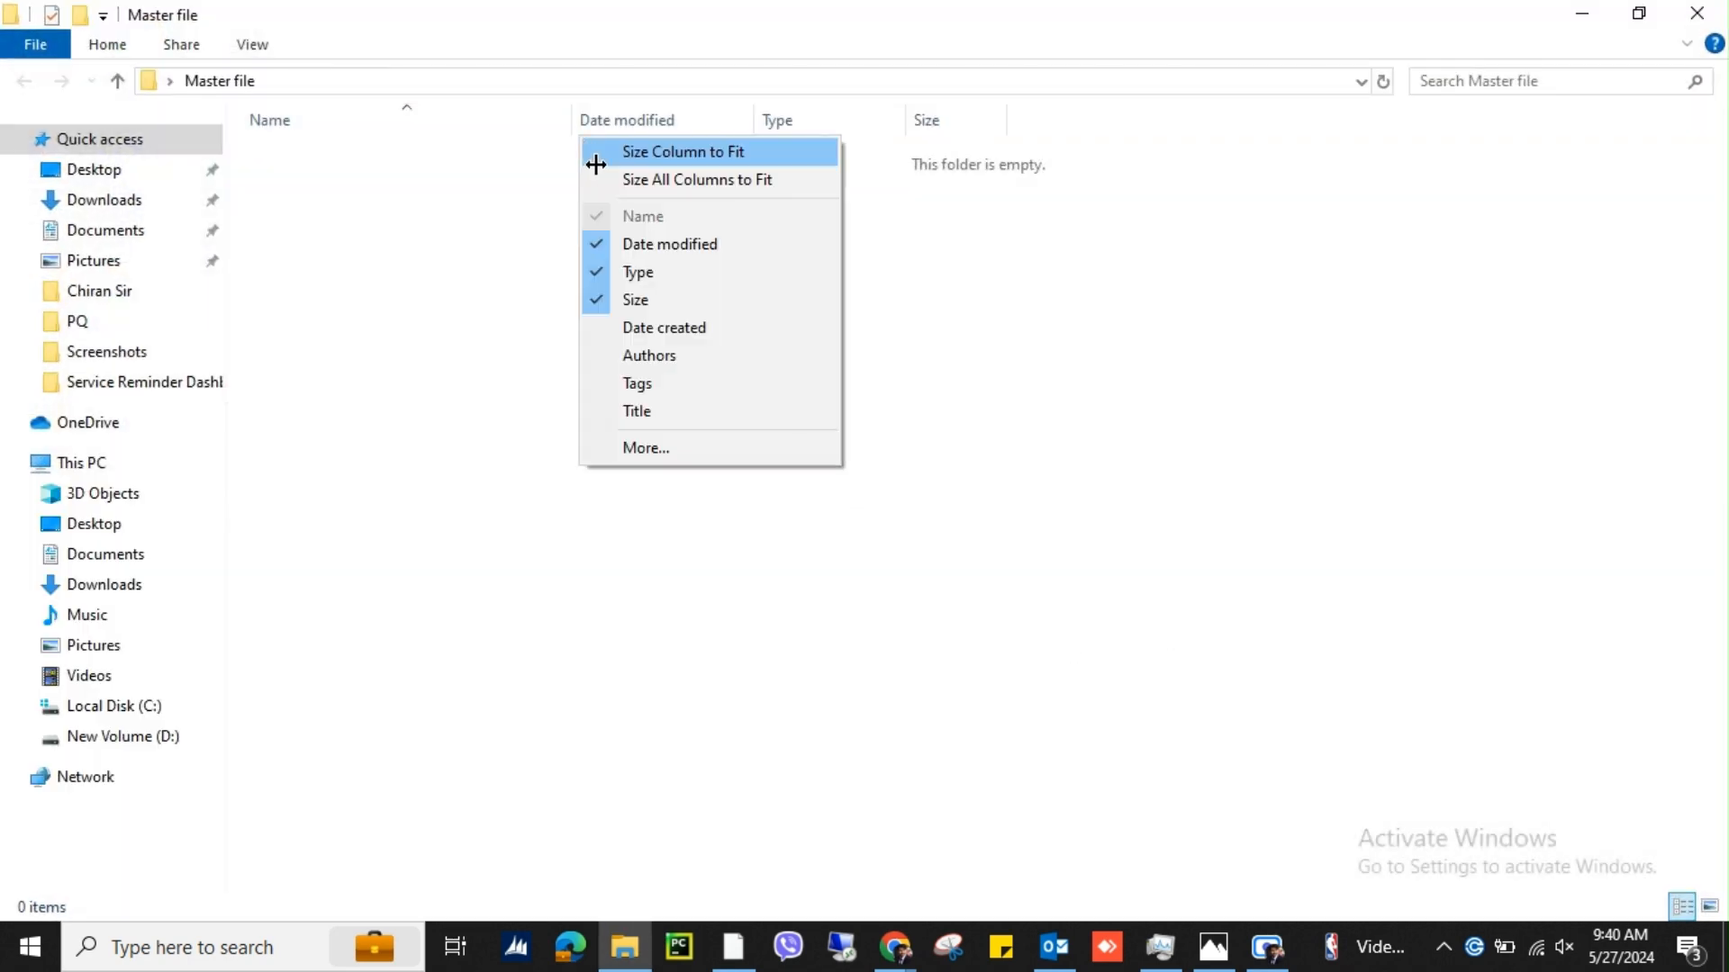
click(547, 258)
right_click(548, 259)
mouse_move(829, 584)
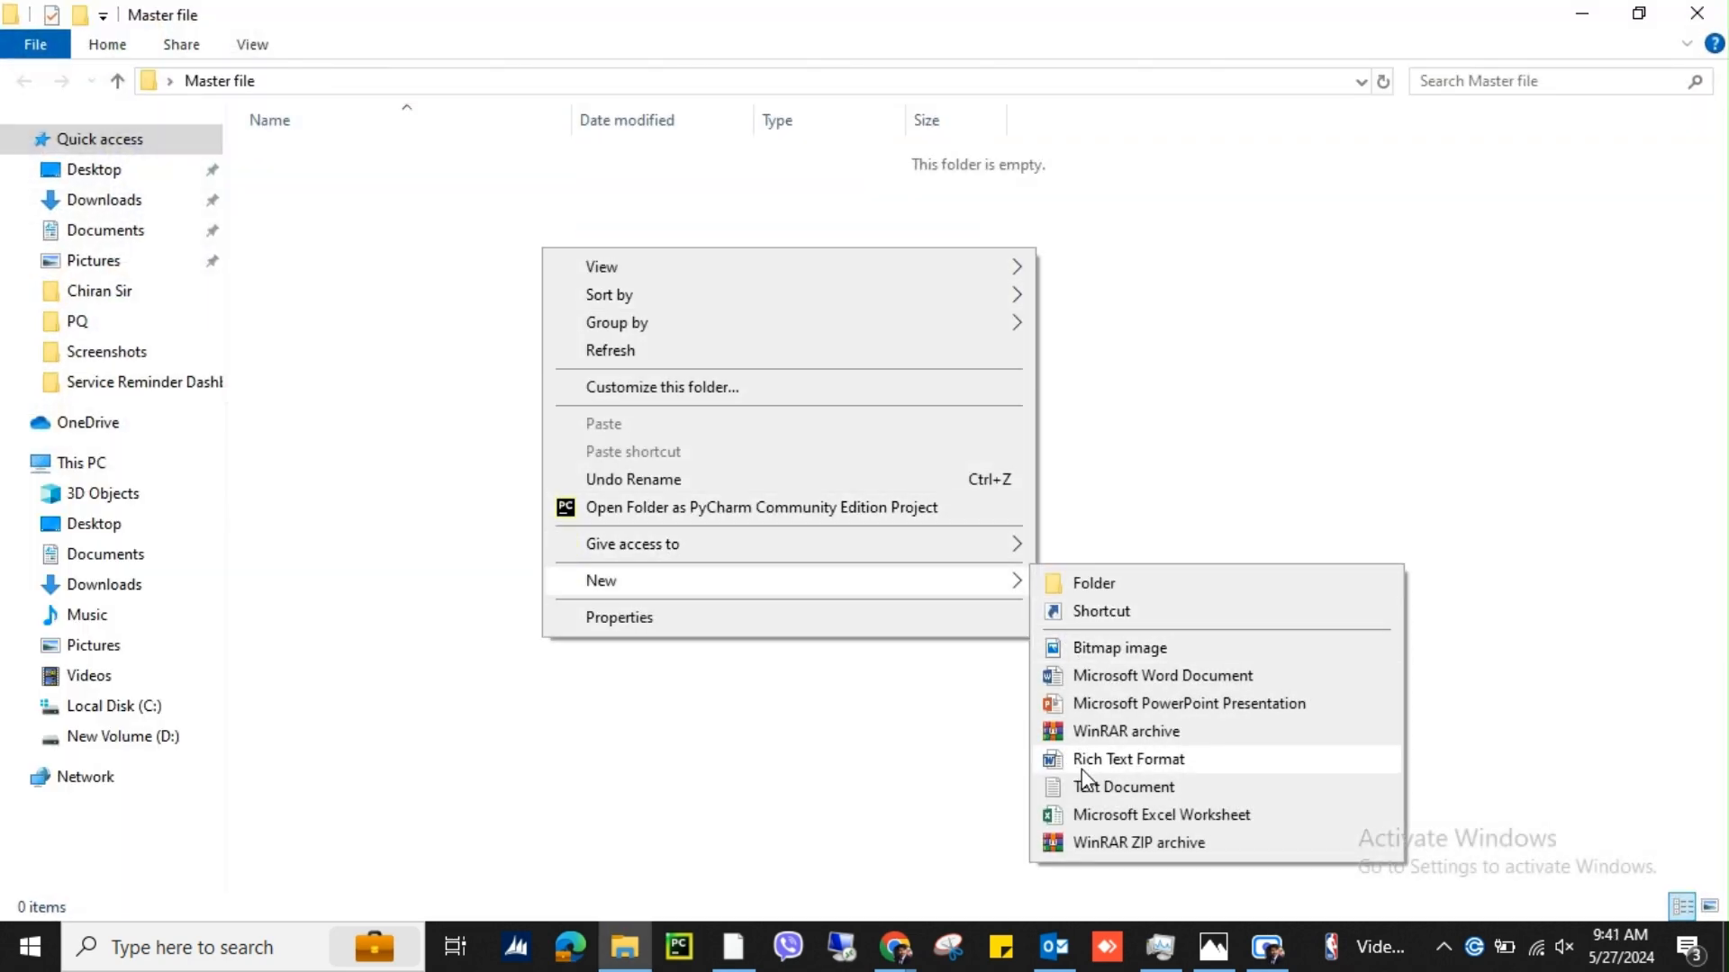
click(1111, 817)
text(Sampl)
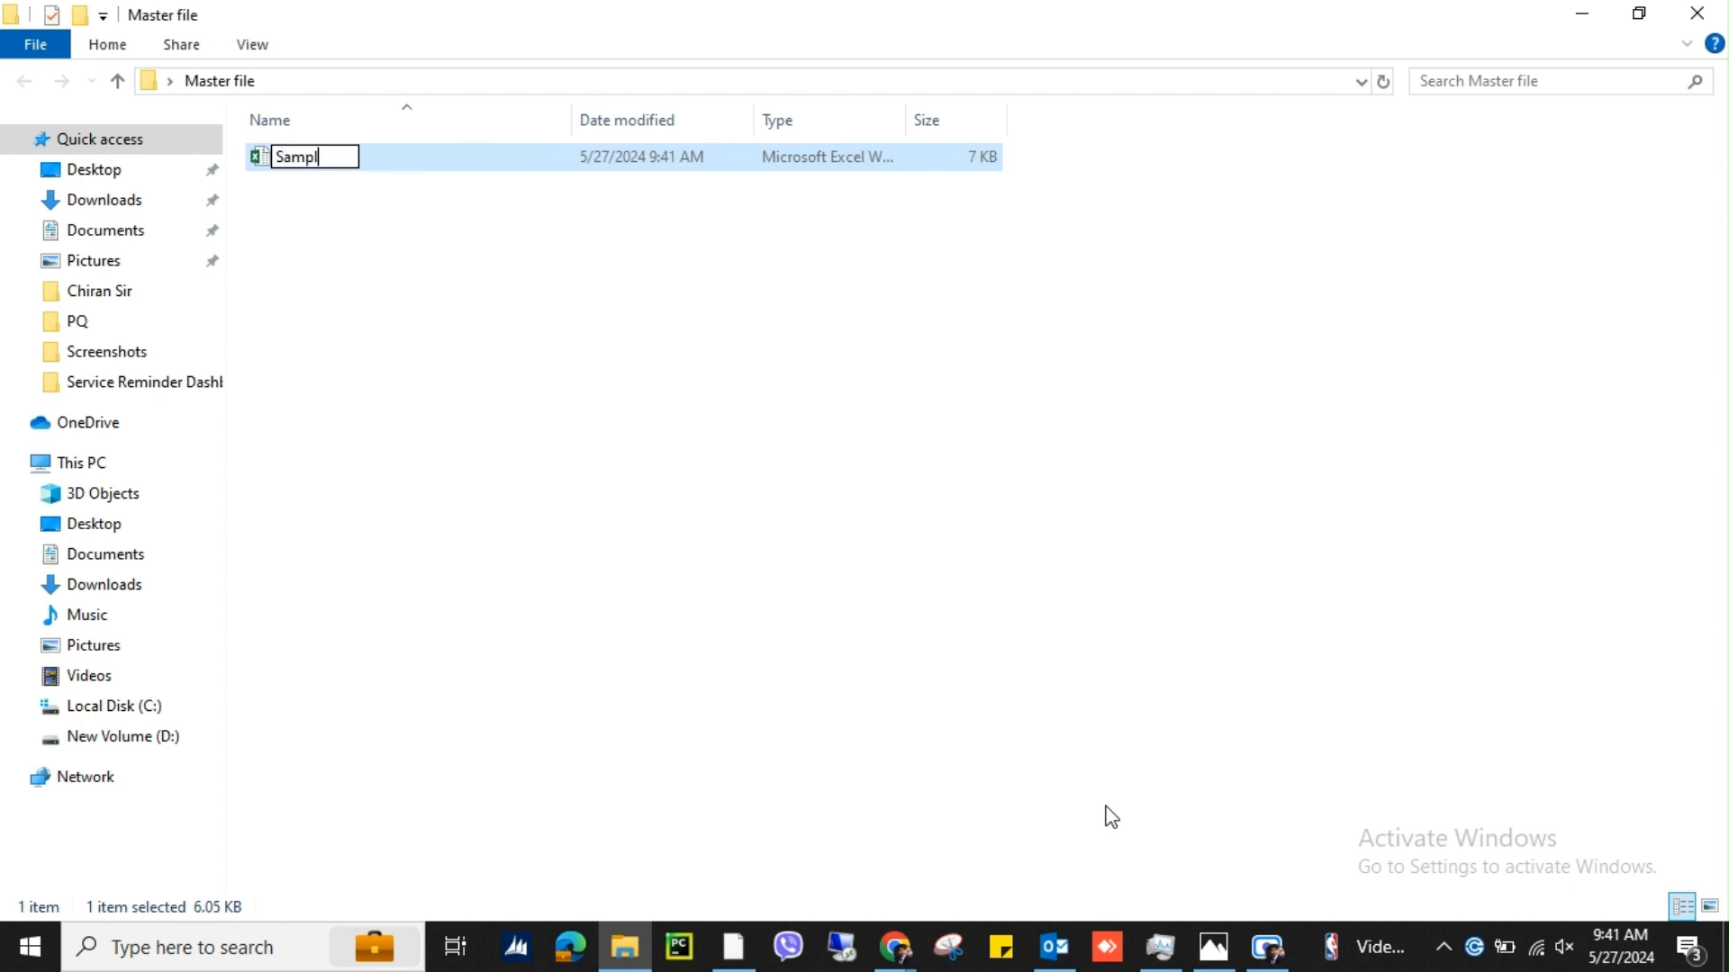
text(e1)
key(Return)
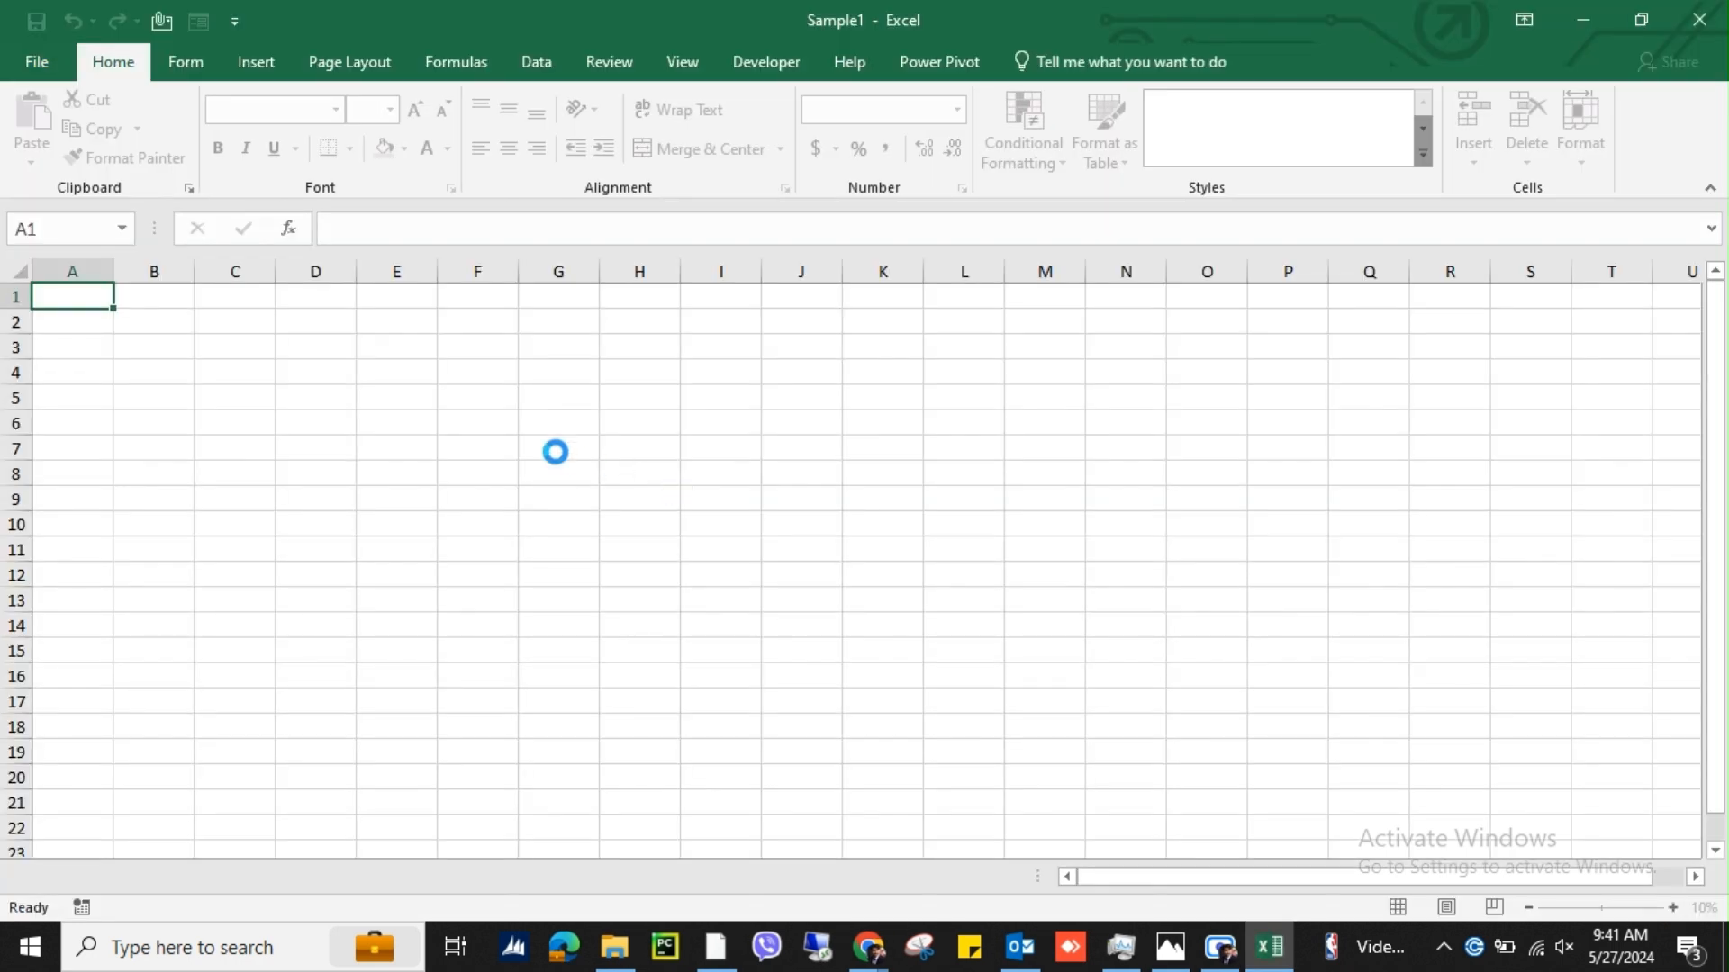
Step: Enter the headers SN, Parameter and Score in cells A1 to C1 of Sample1
text(SN)
key(Tab)
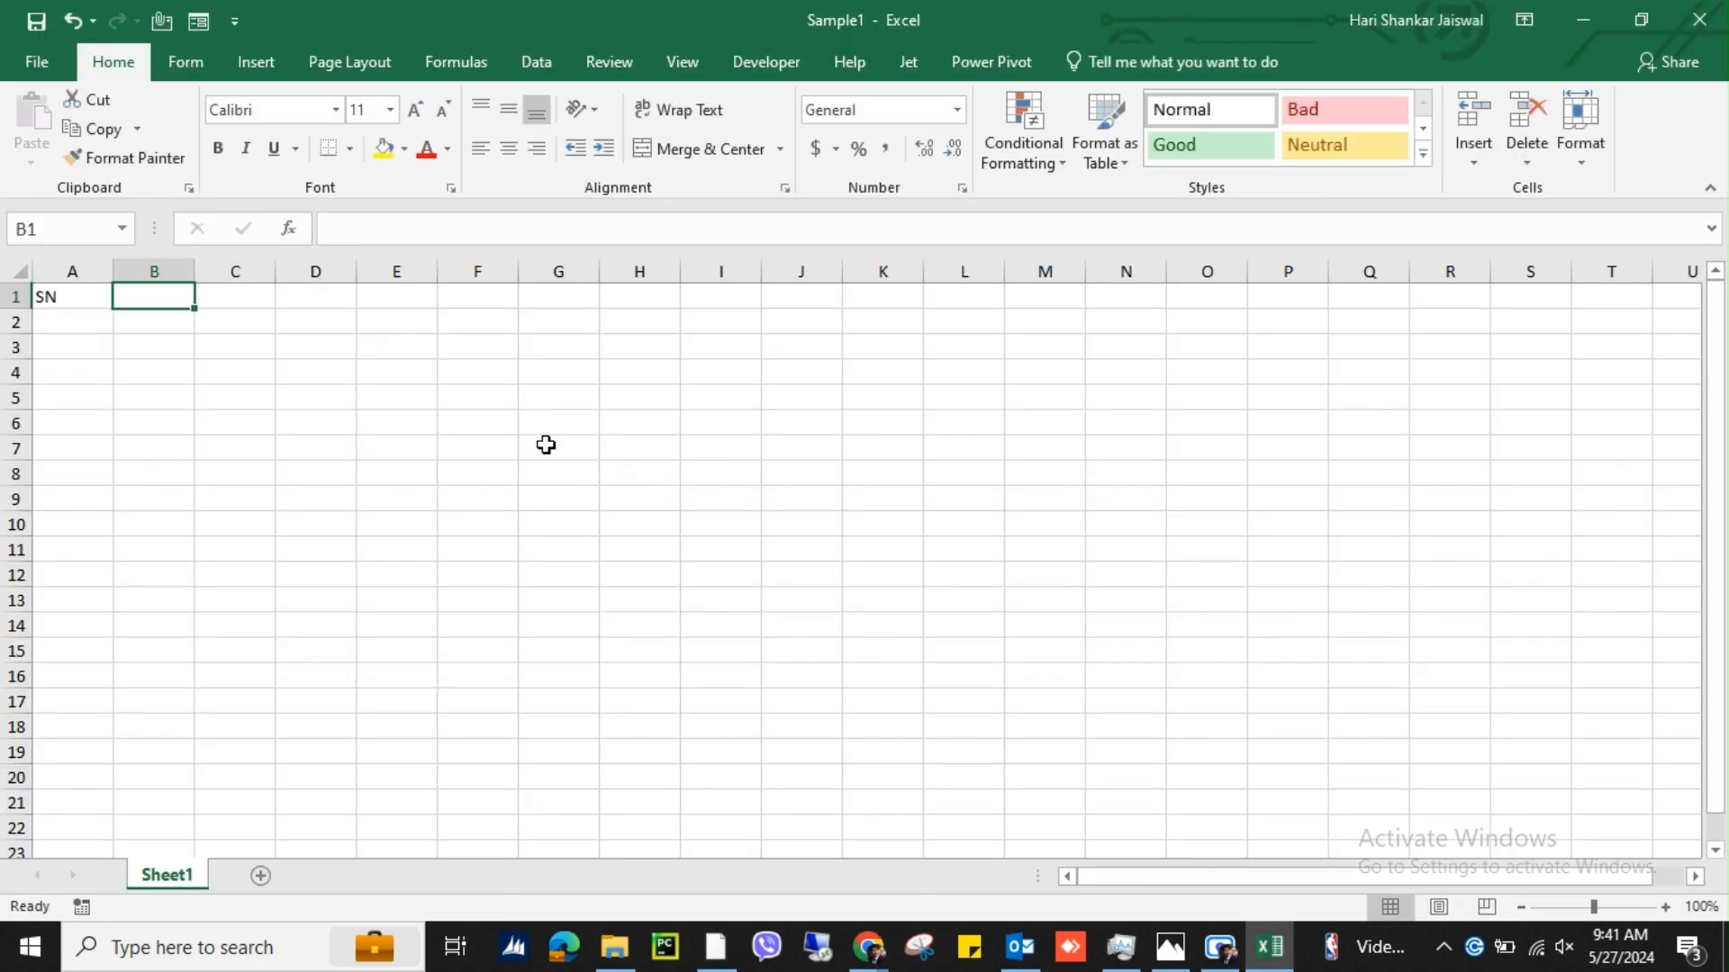
text(Parameter)
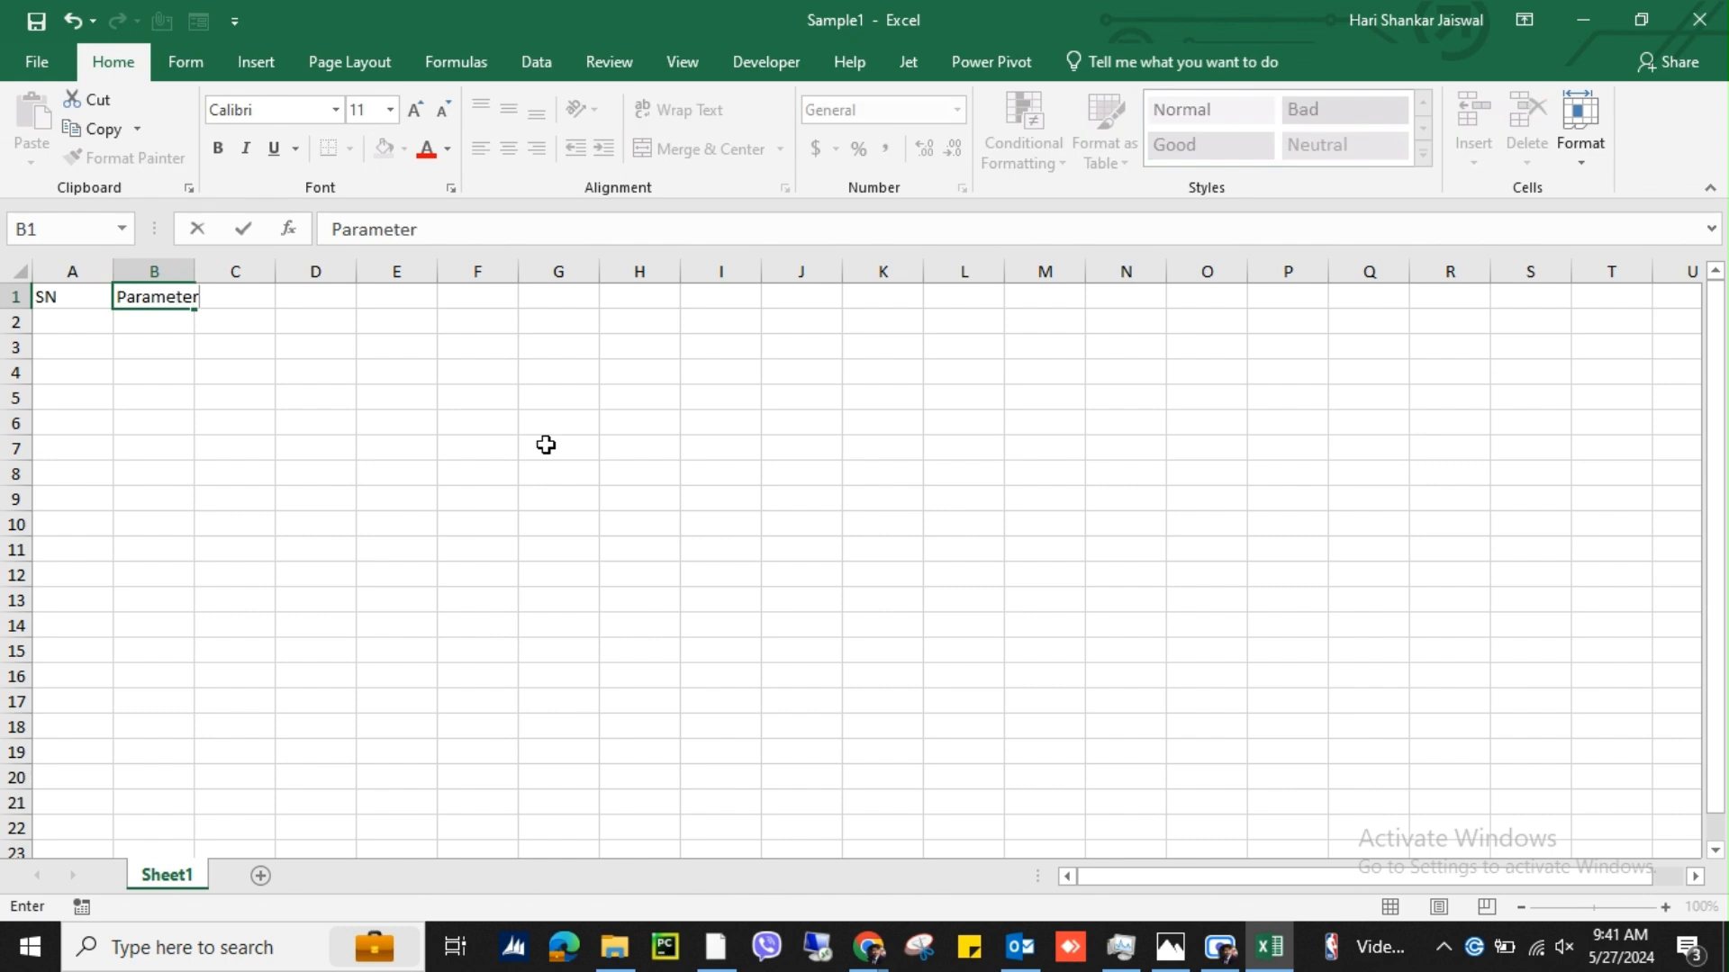
key(Tab)
text(Sc)
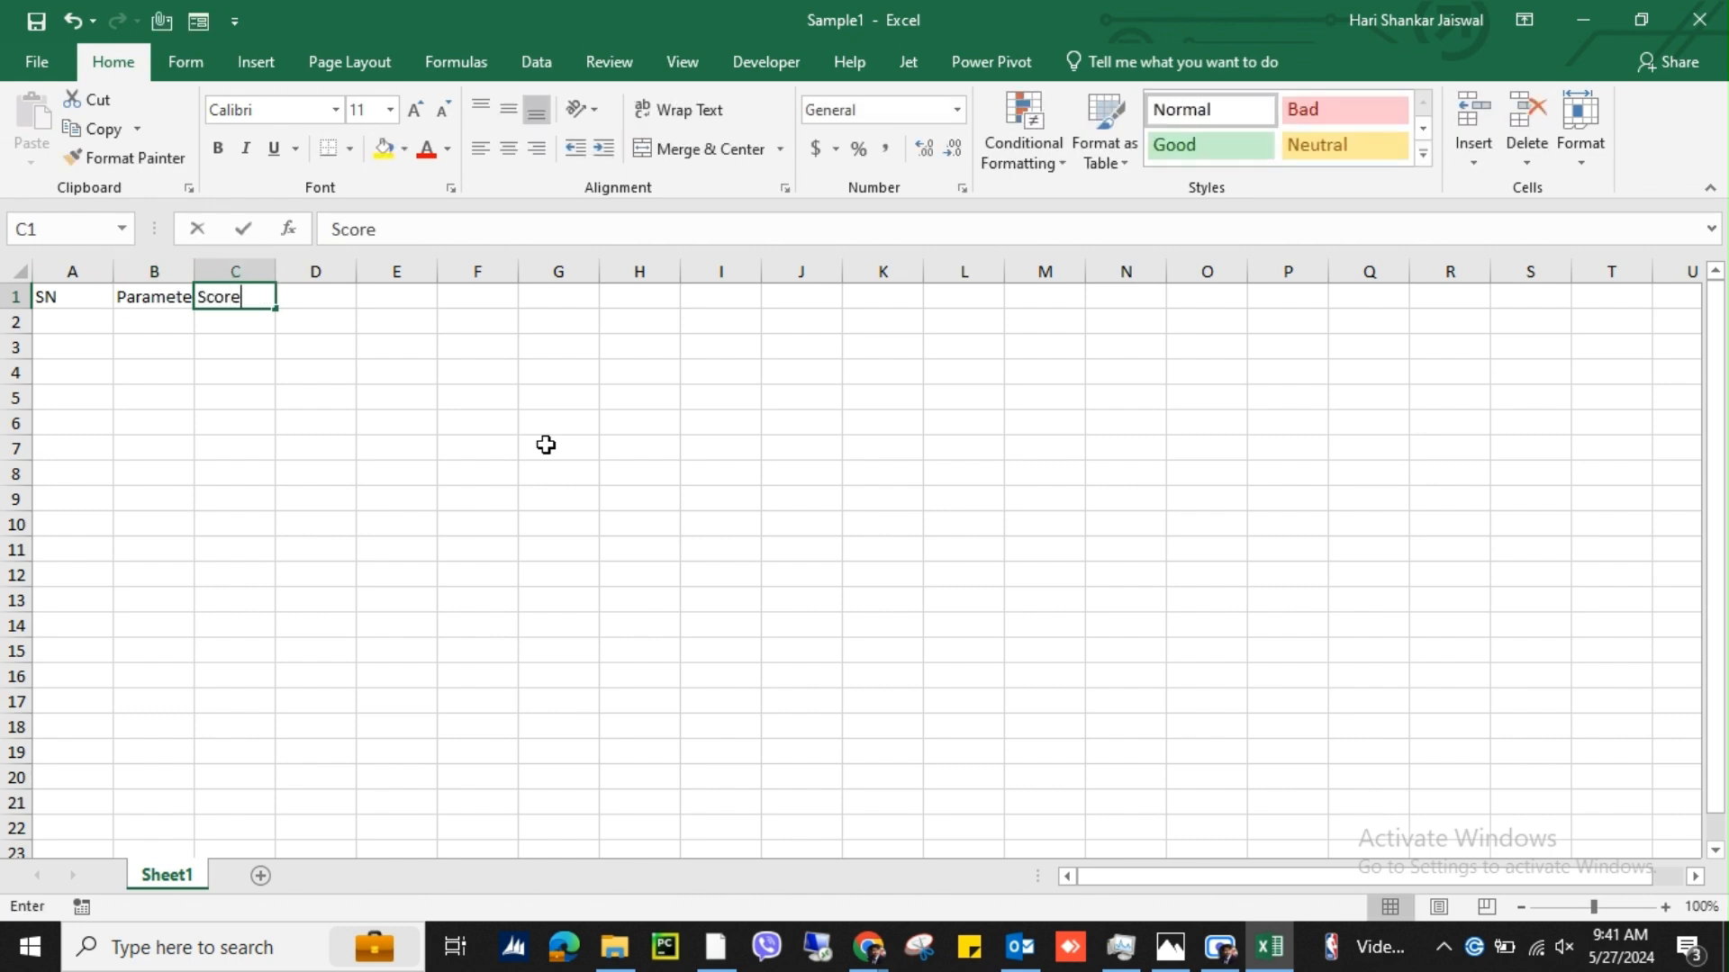
key(Return)
Step: Number the rows under SN with 1, 2 and 3 in cells A2 to A4
text(1)
key(Return)
text(2)
key(Return)
text(3)
key(Return)
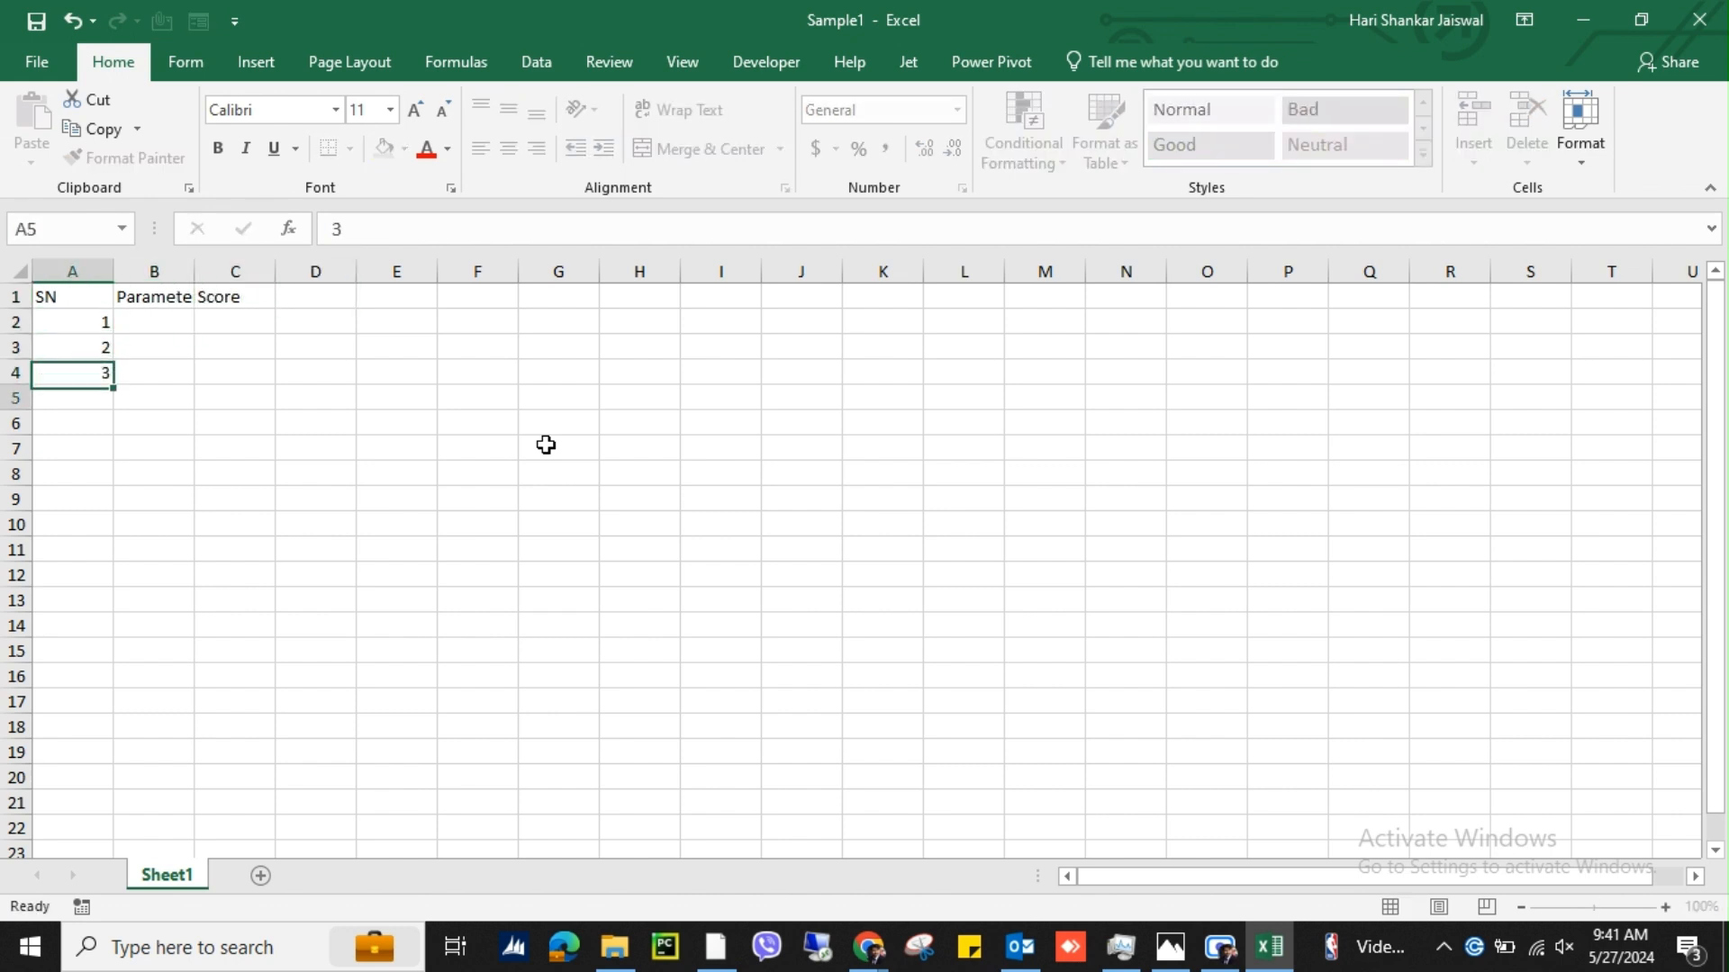
Step: Autofit columns A to C of Sample1 to the contents of the range A1:C4
key(Right)
key(Up)
key(Up)
key(Up)
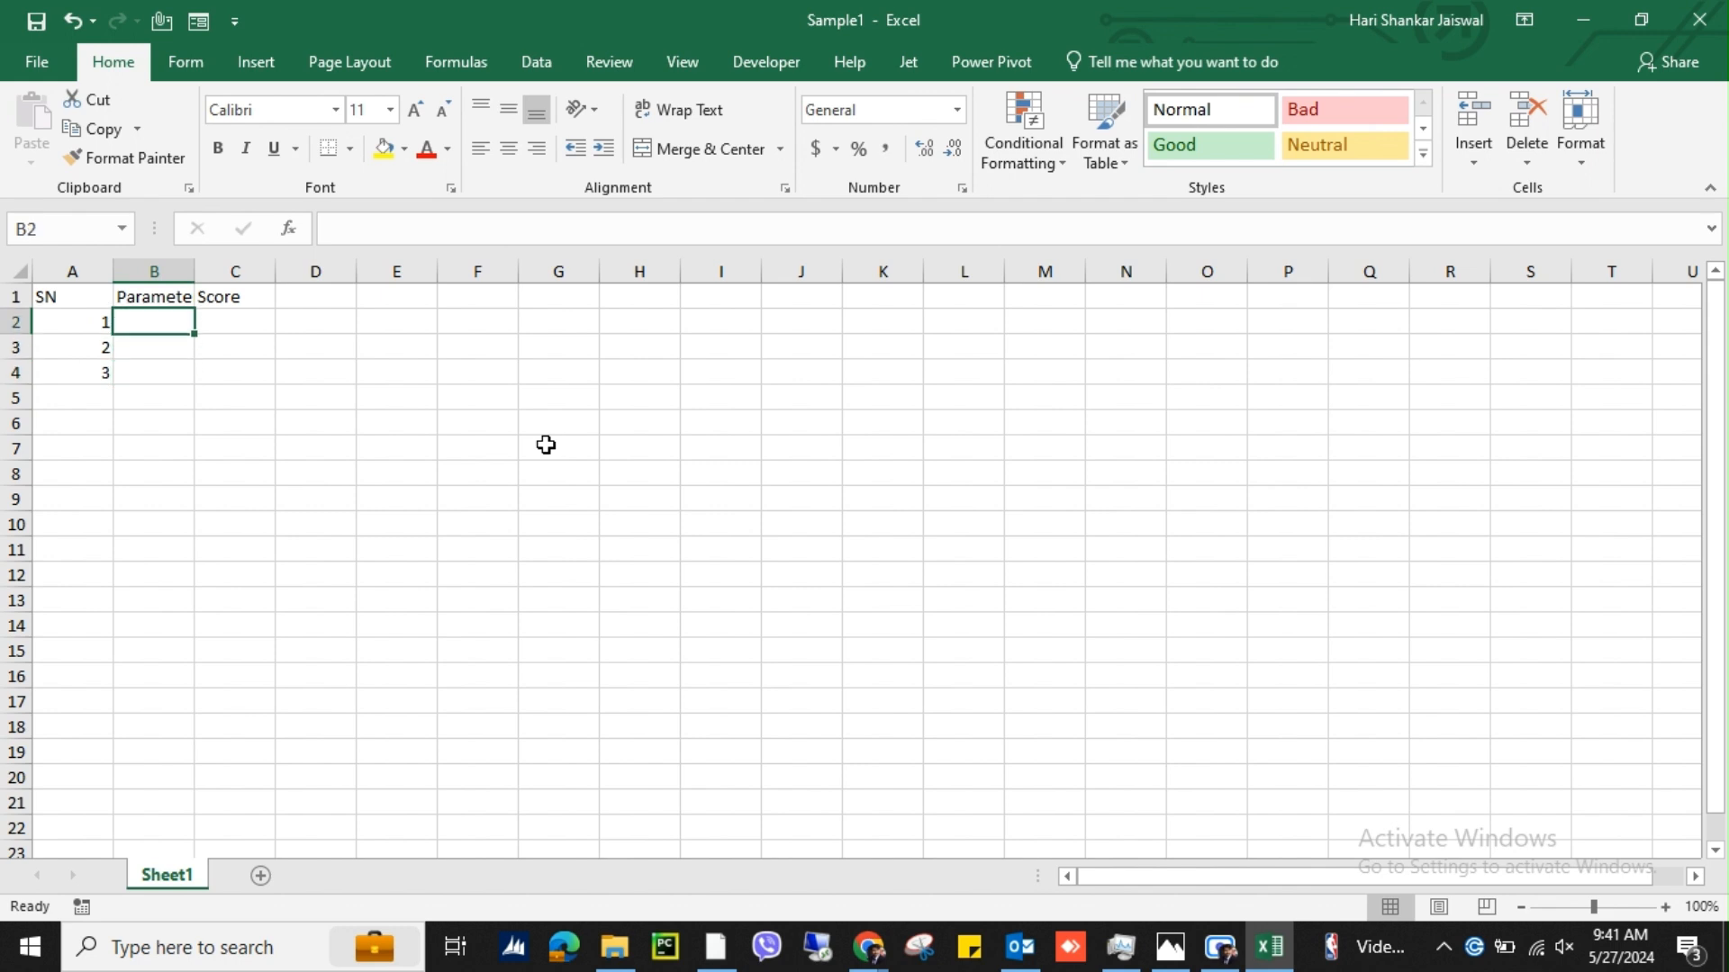
key(ctrl+Home)
key(shift+Right)
key(shift+Right)
key(shift+Down)
key(shift+Down)
key(shift+Down)
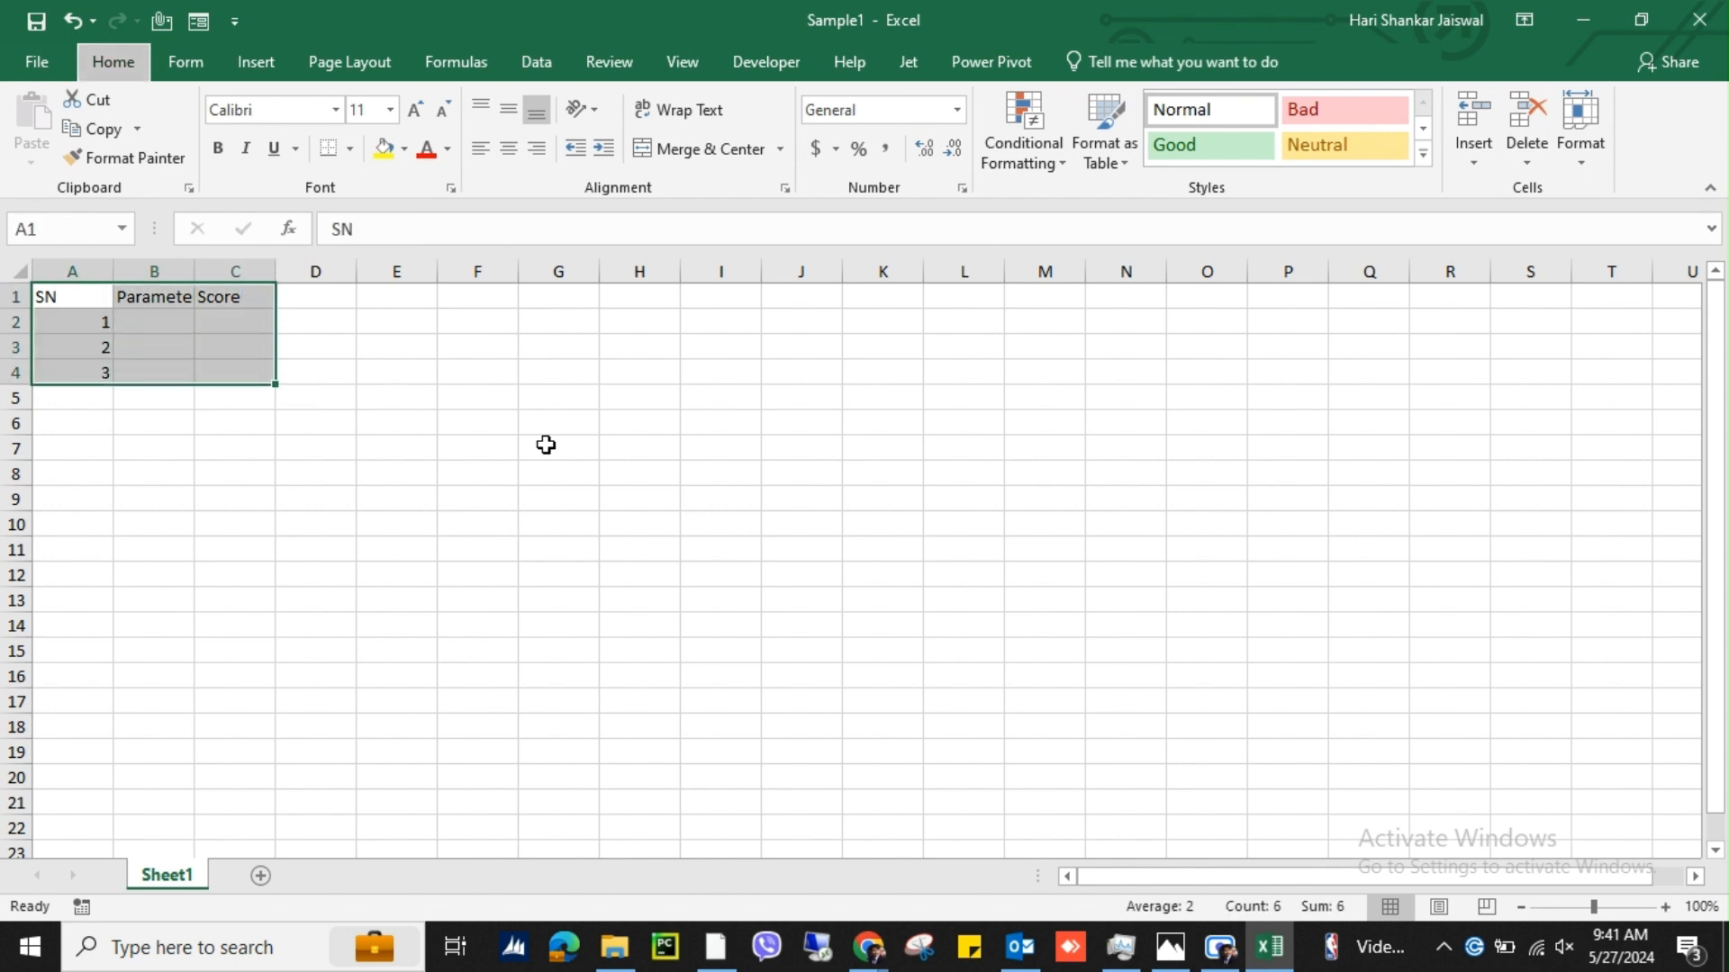
key(alt+h)
key(o)
key(i)
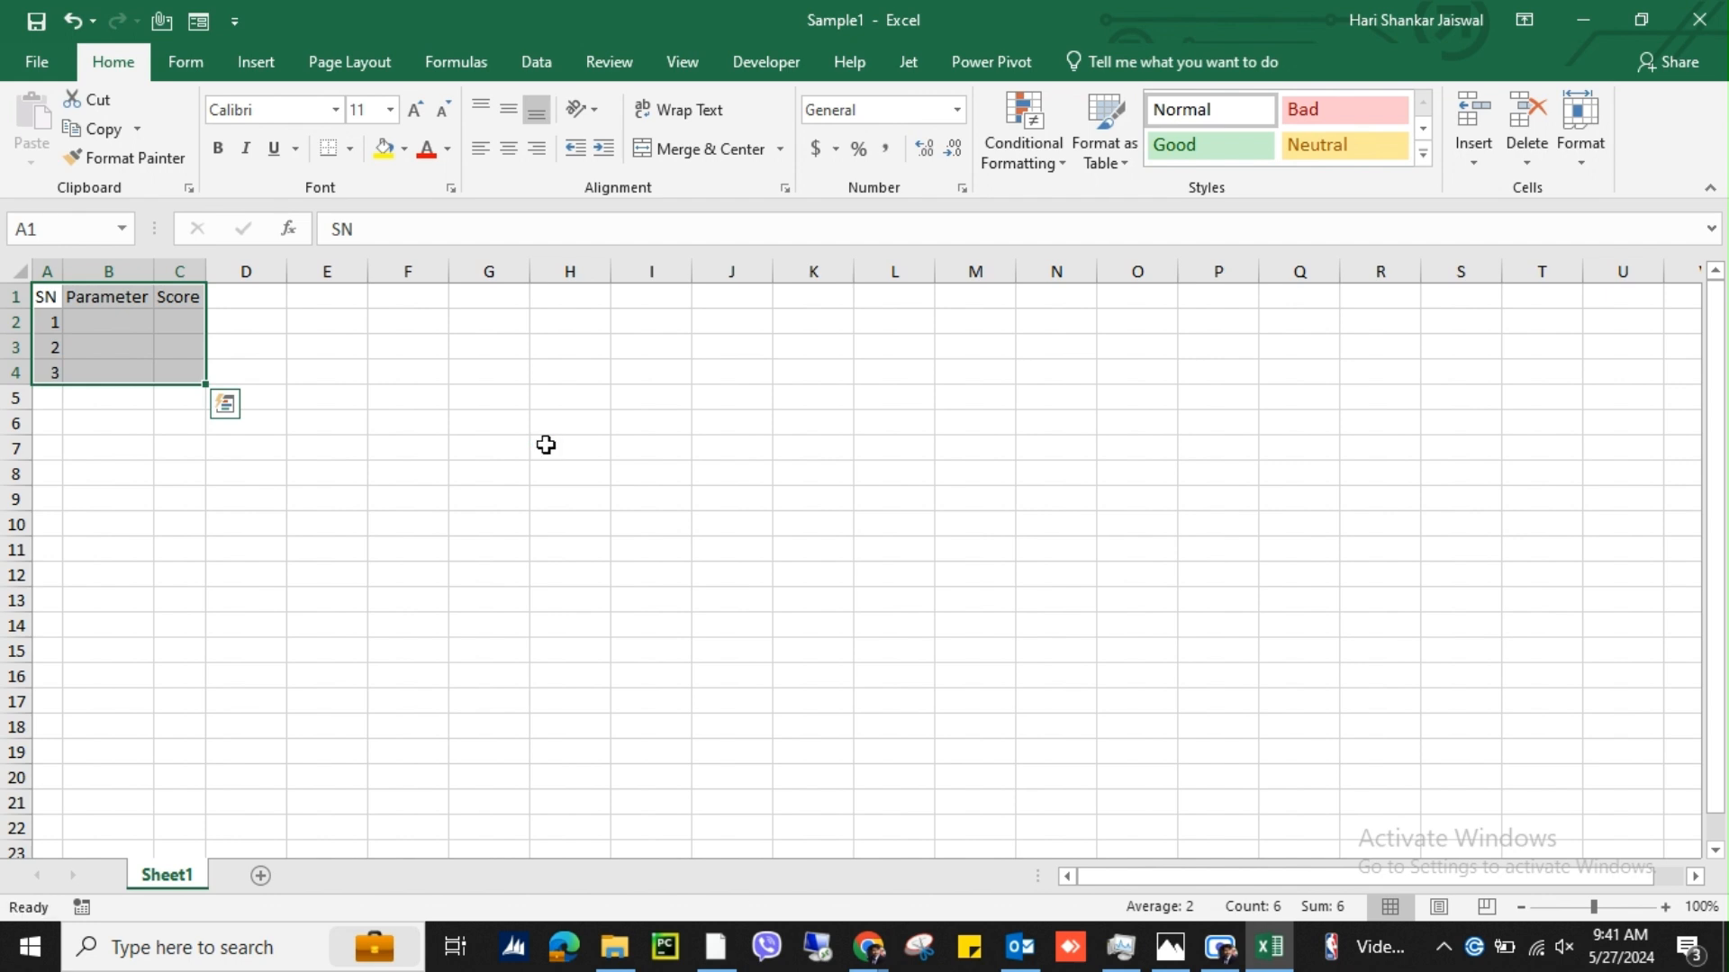
Step: Save the Sample1 workbook and close it
click(35, 25)
click(1701, 20)
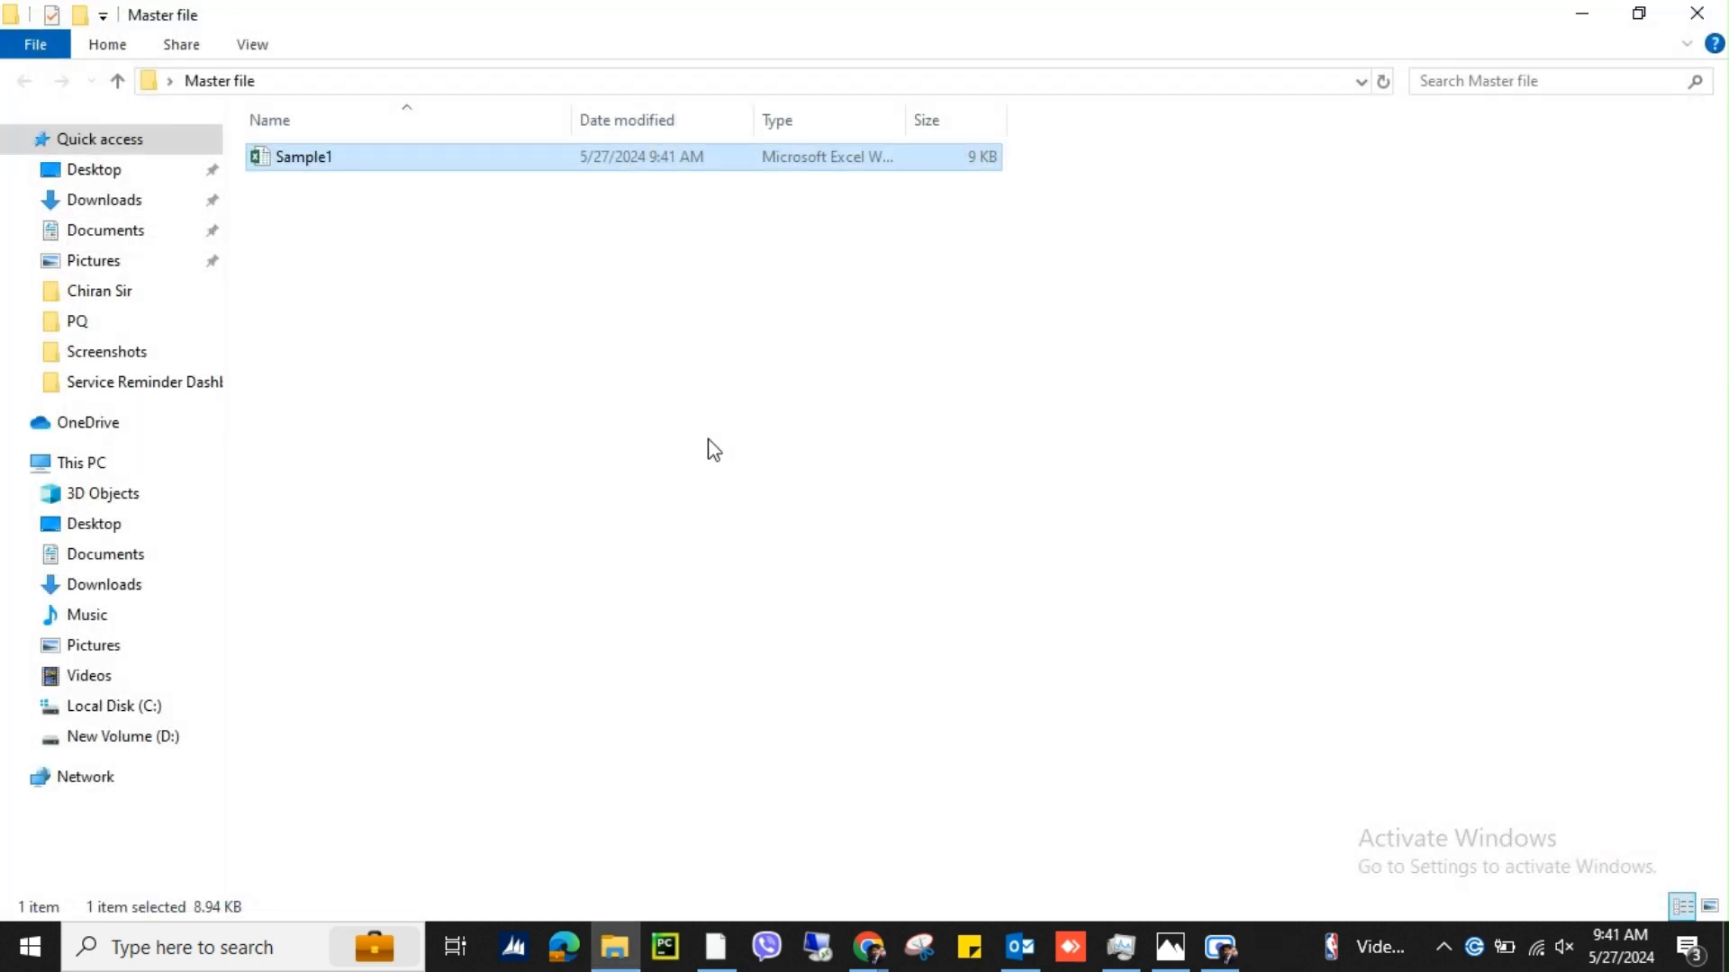
Step: Copy the Sample1 file in the Master file folder
click(398, 193)
right_click(373, 164)
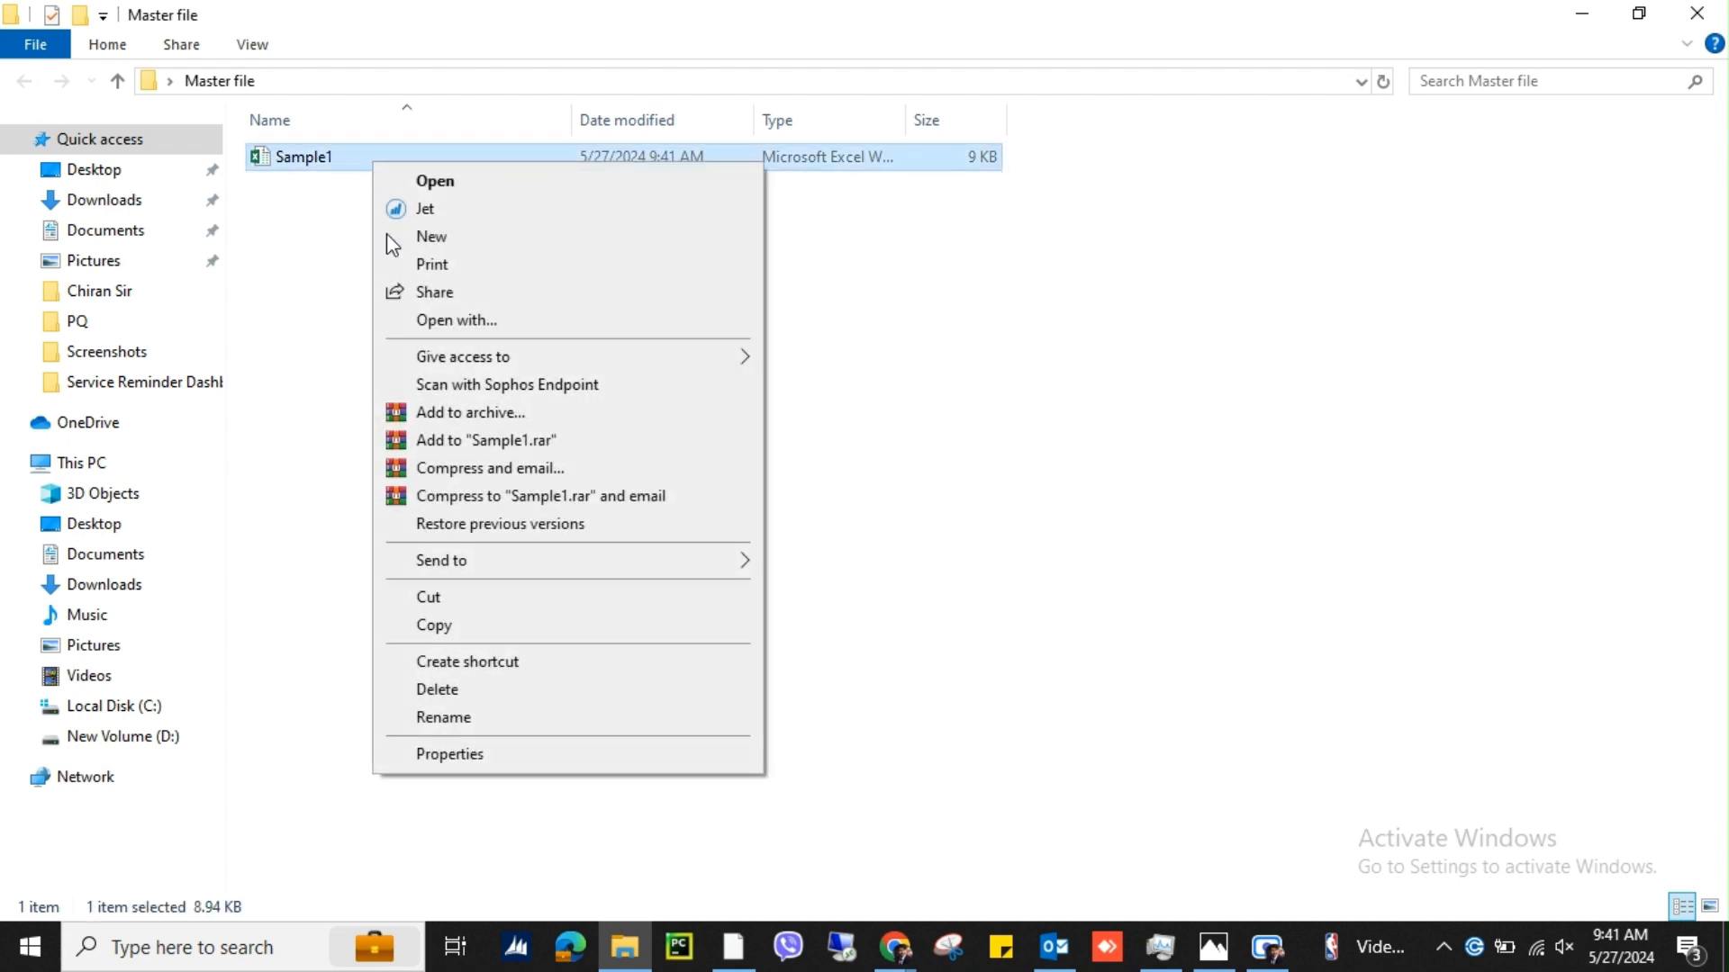
click(443, 625)
click(285, 417)
Step: Enter the scores 10, 20 and 30 in cells C2 to C4 of the Sample1 workbook and close it
double_click(317, 159)
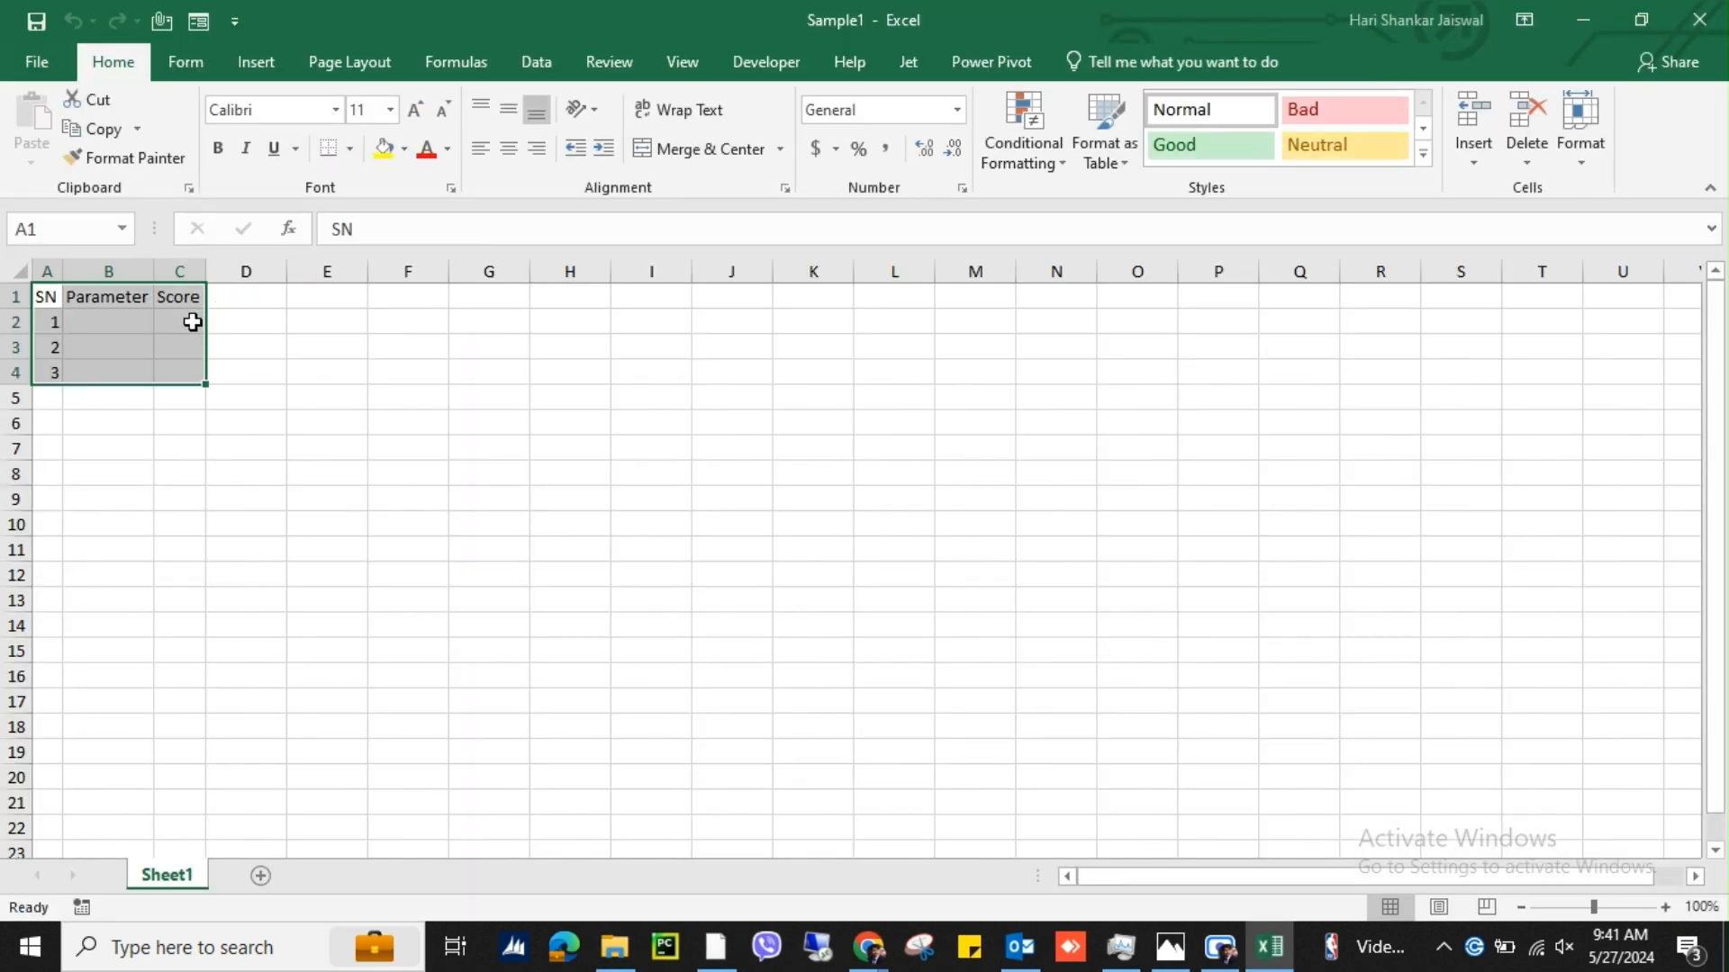
click(192, 322)
text(10)
key(Return)
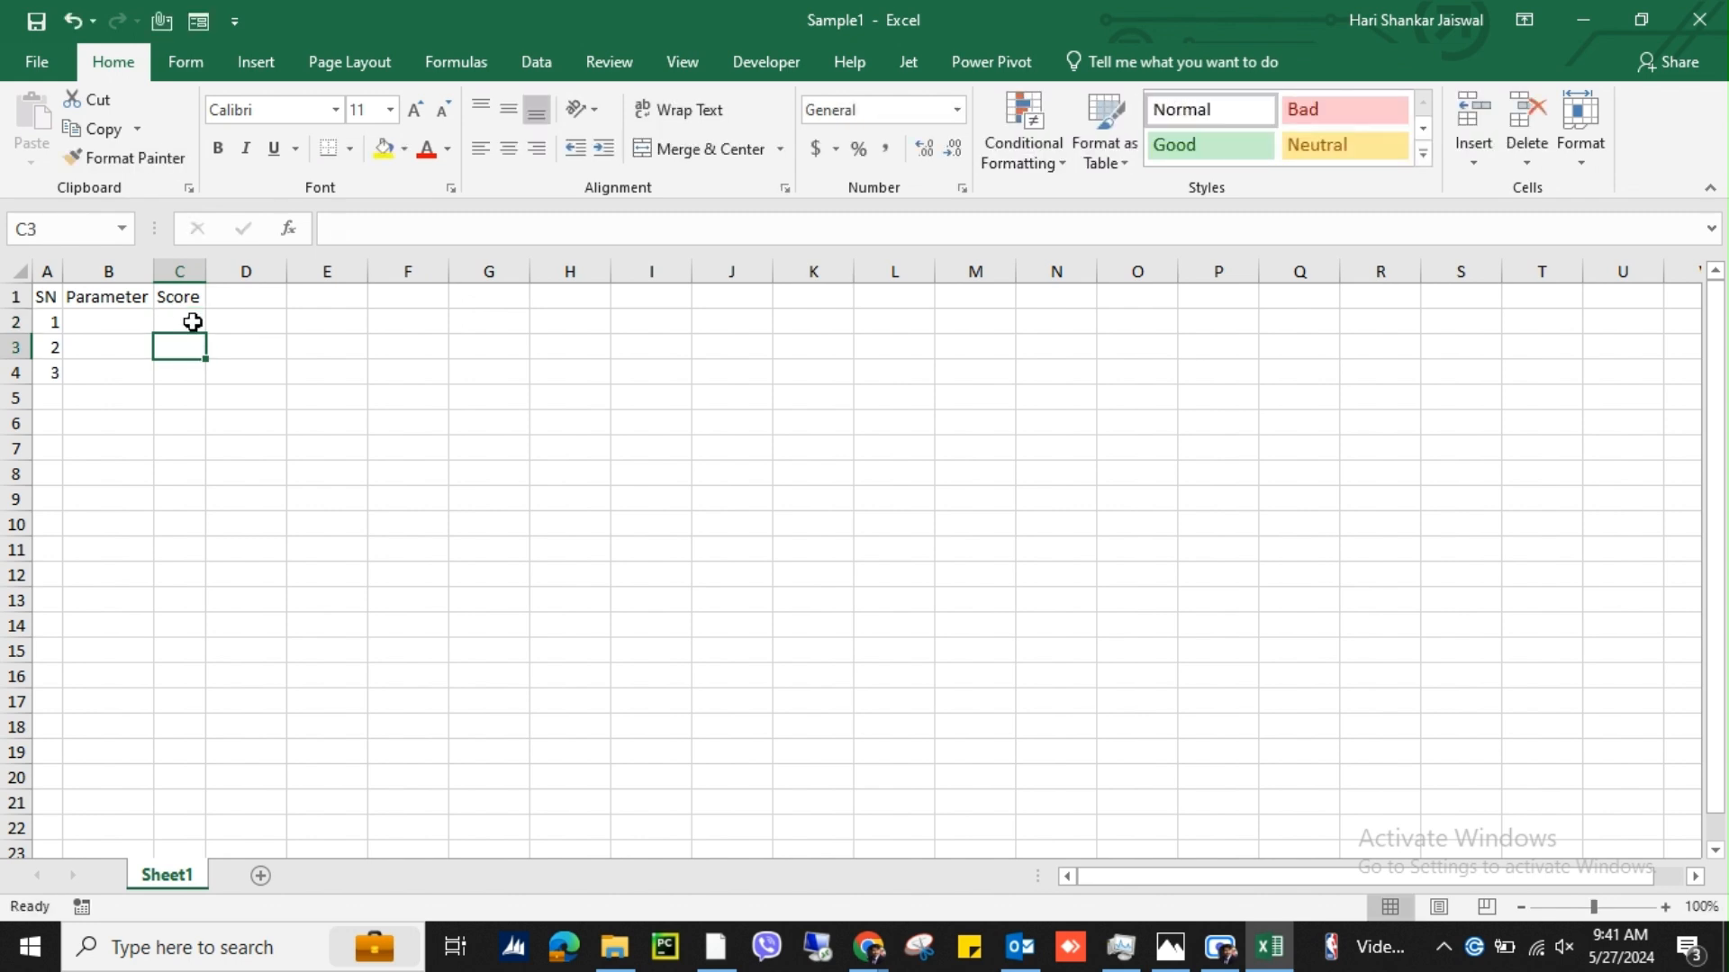
text(20)
key(Return)
text(30)
key(Return)
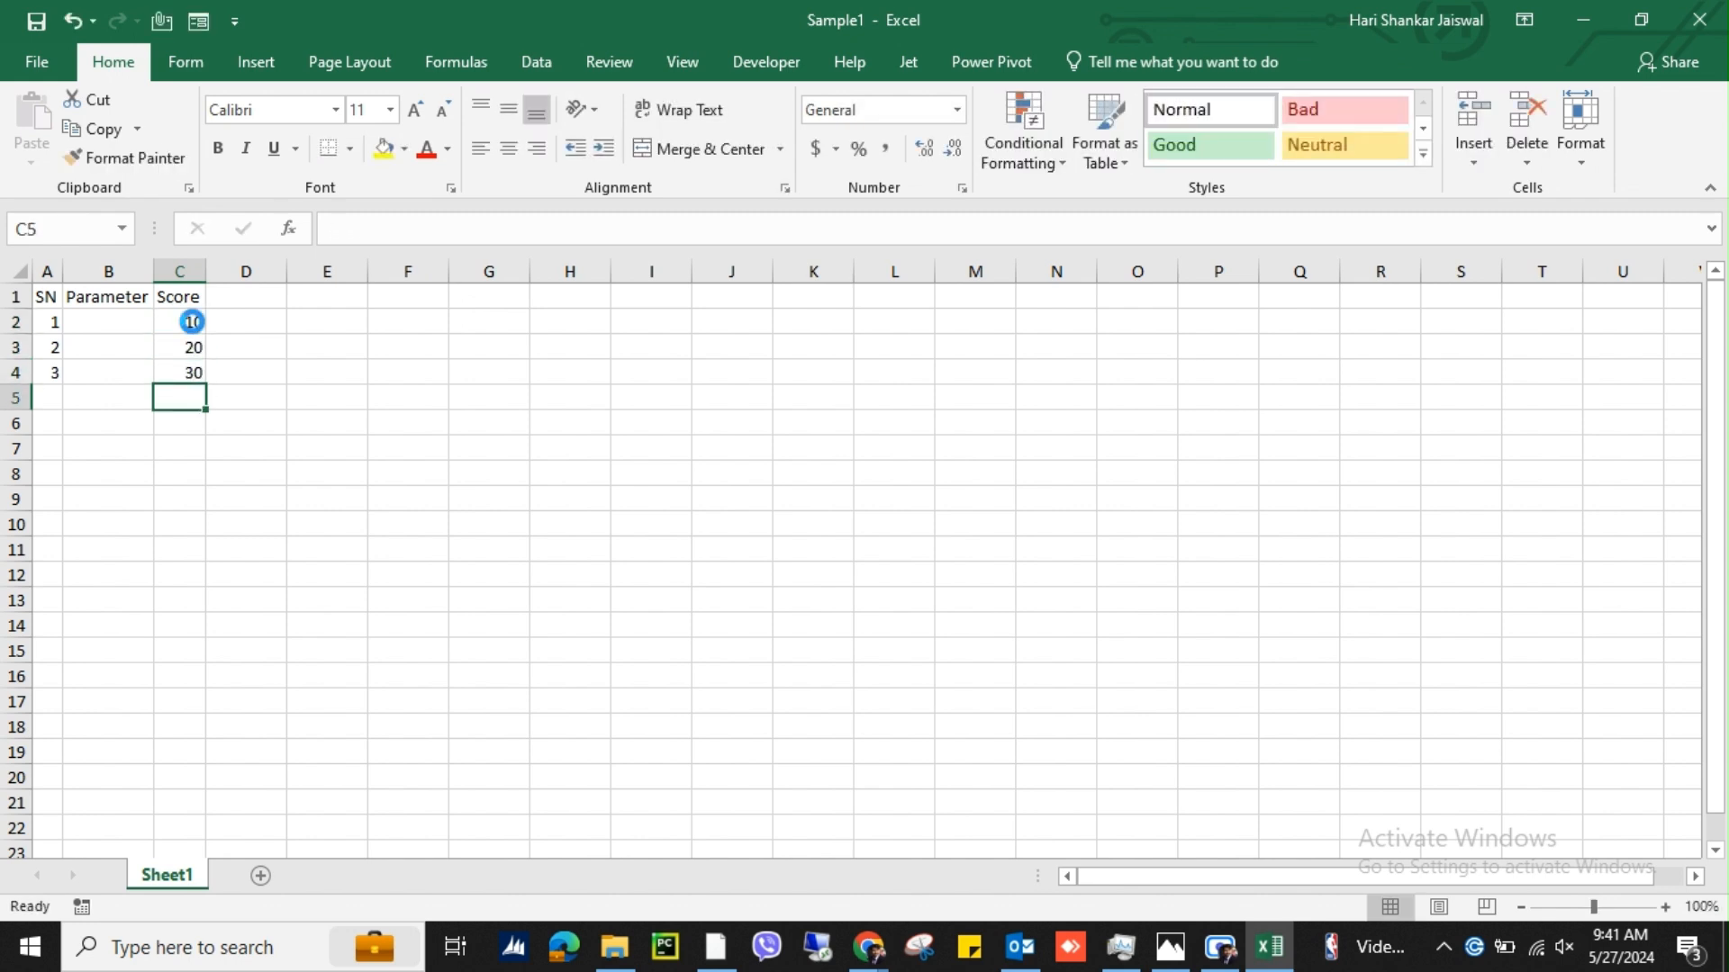
click(1708, 11)
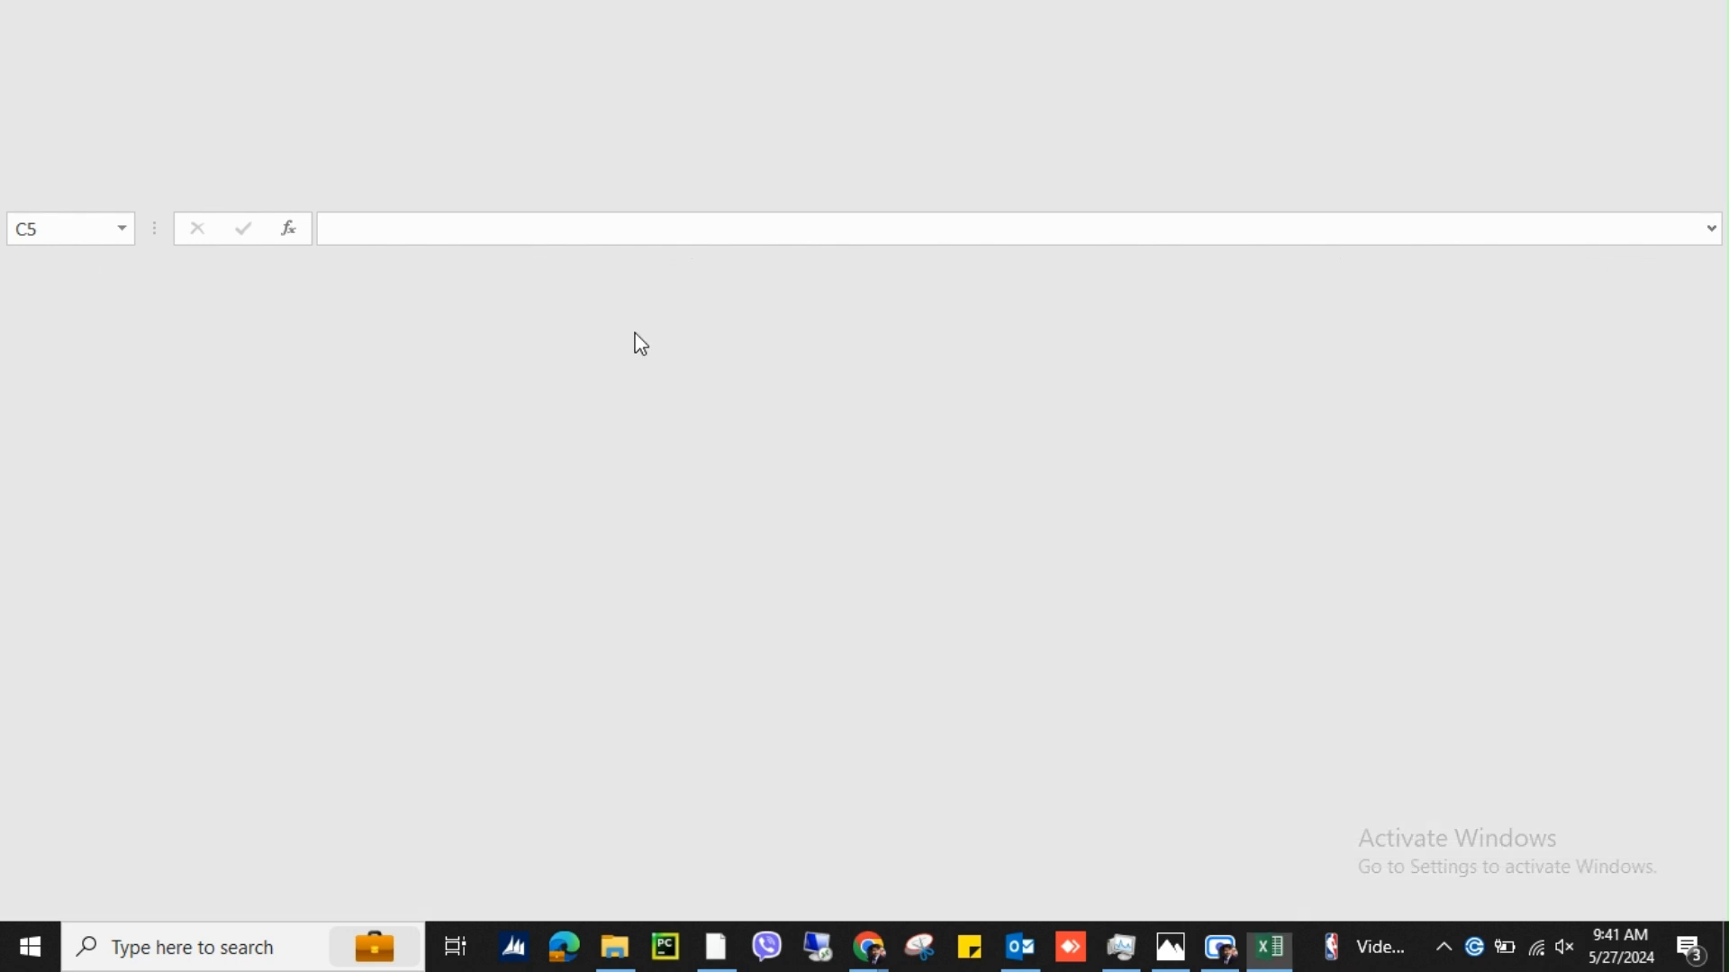
Step: Duplicate the Sample1 workbook within the Master file folder
right_click(359, 159)
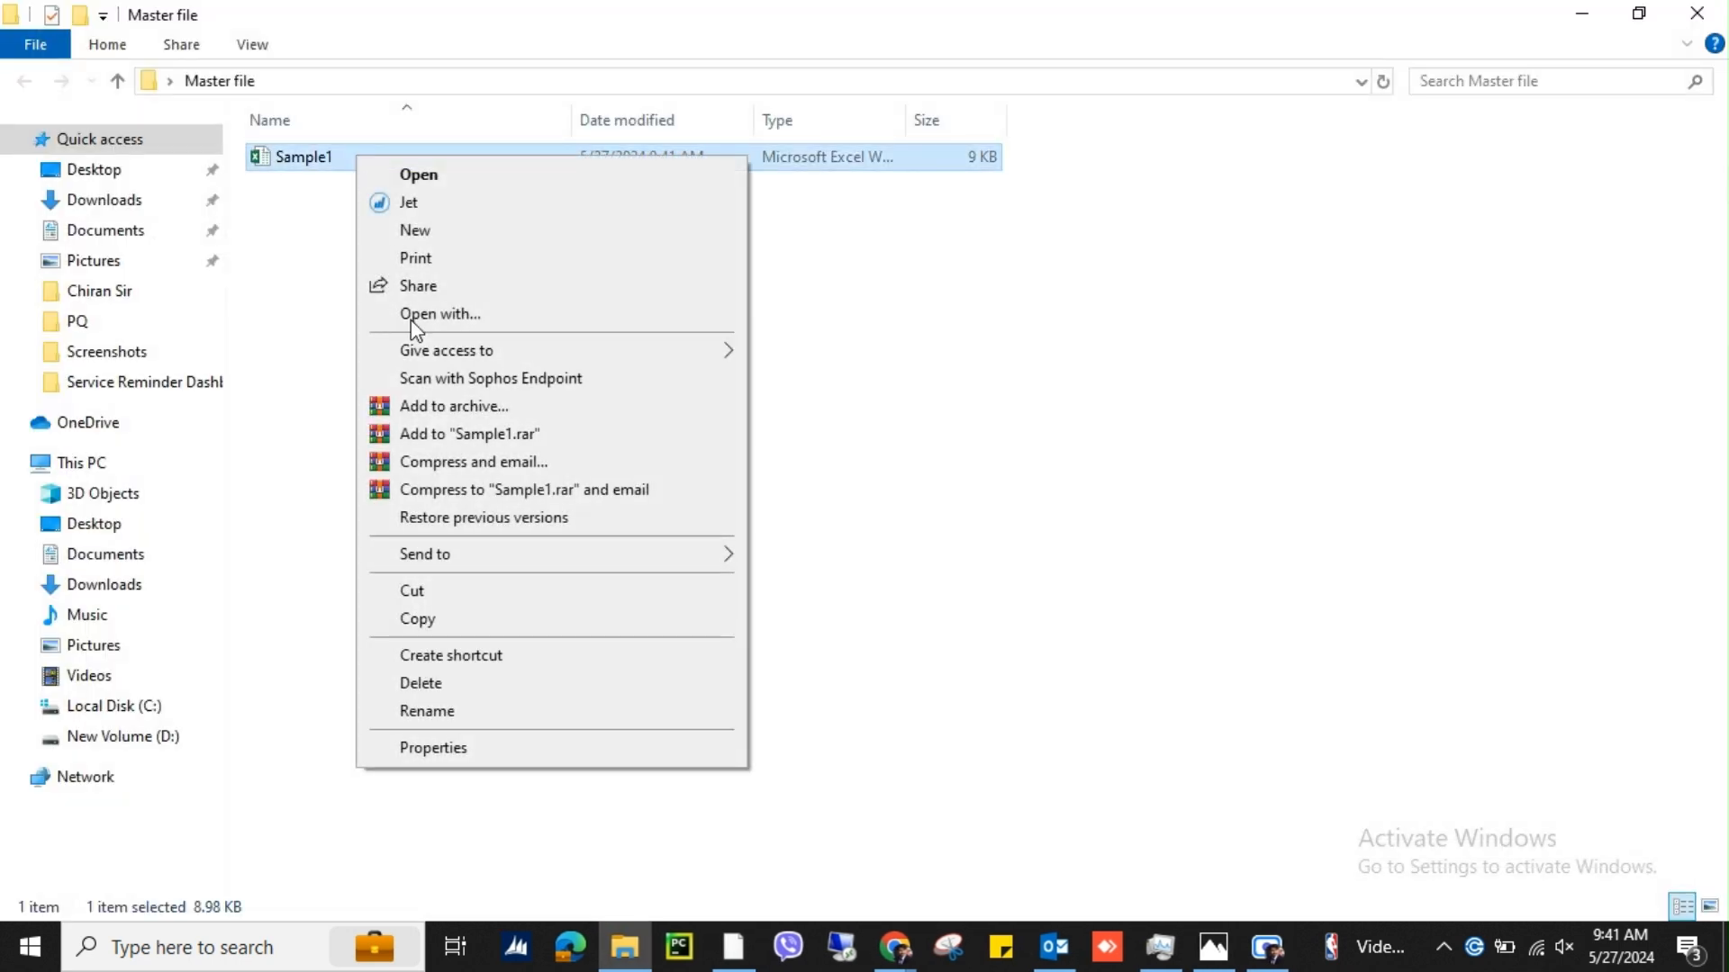
click(435, 618)
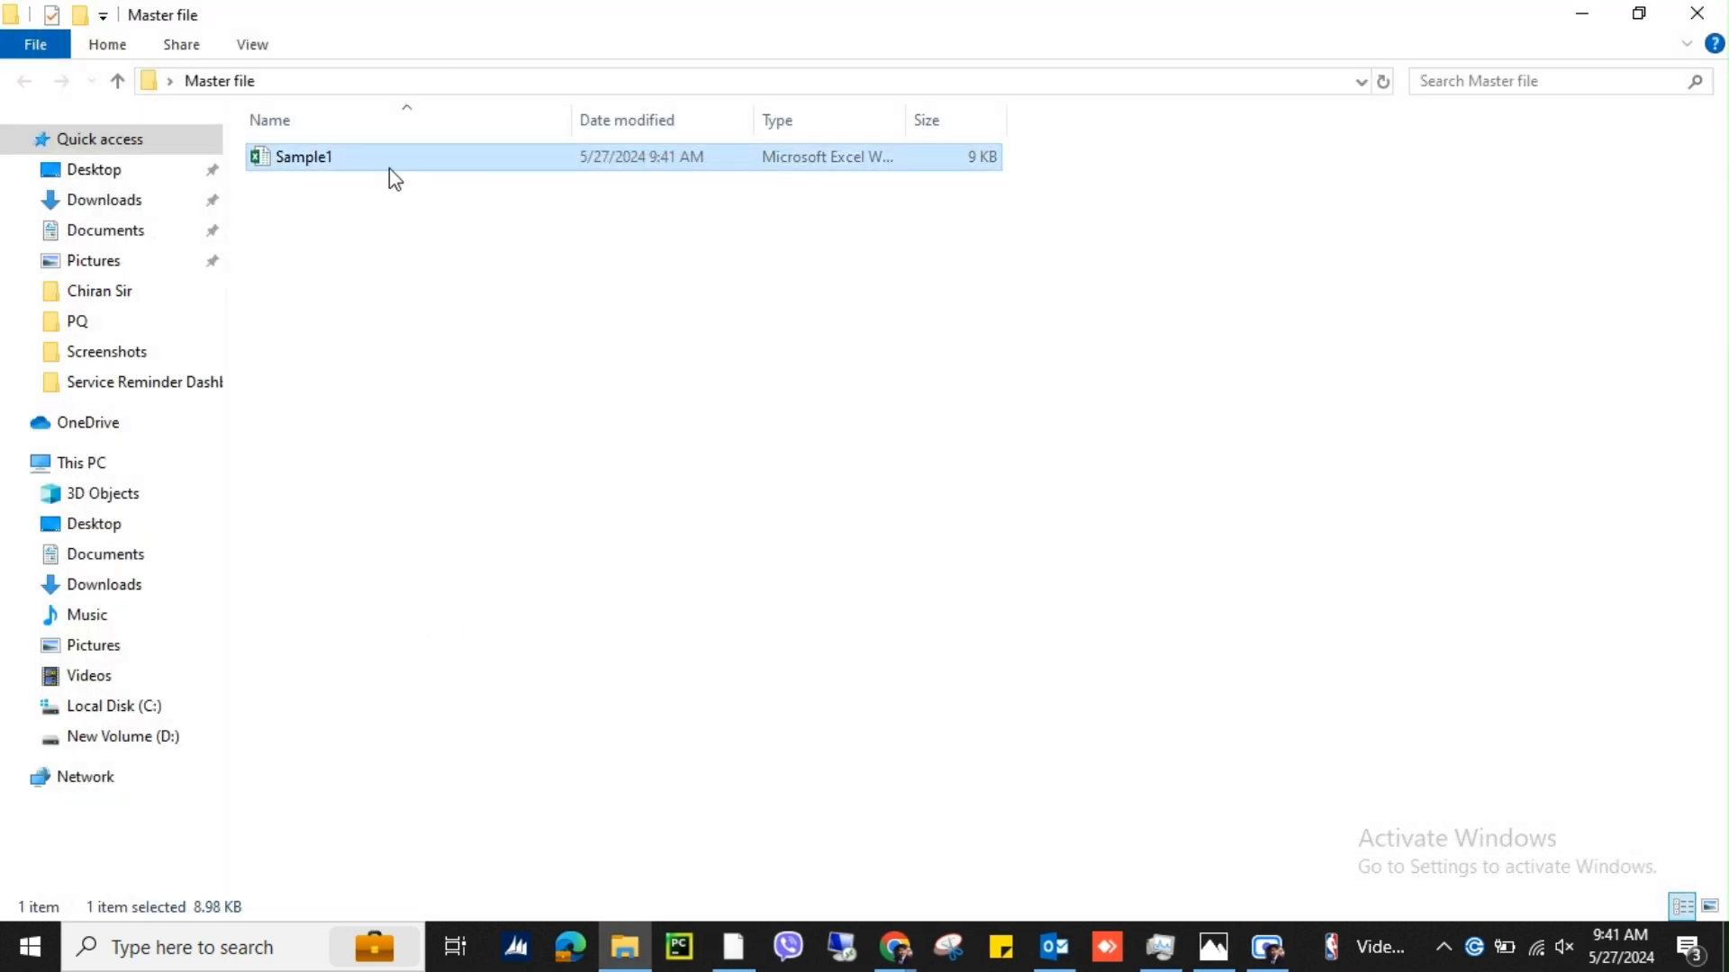
right_click(390, 223)
click(459, 400)
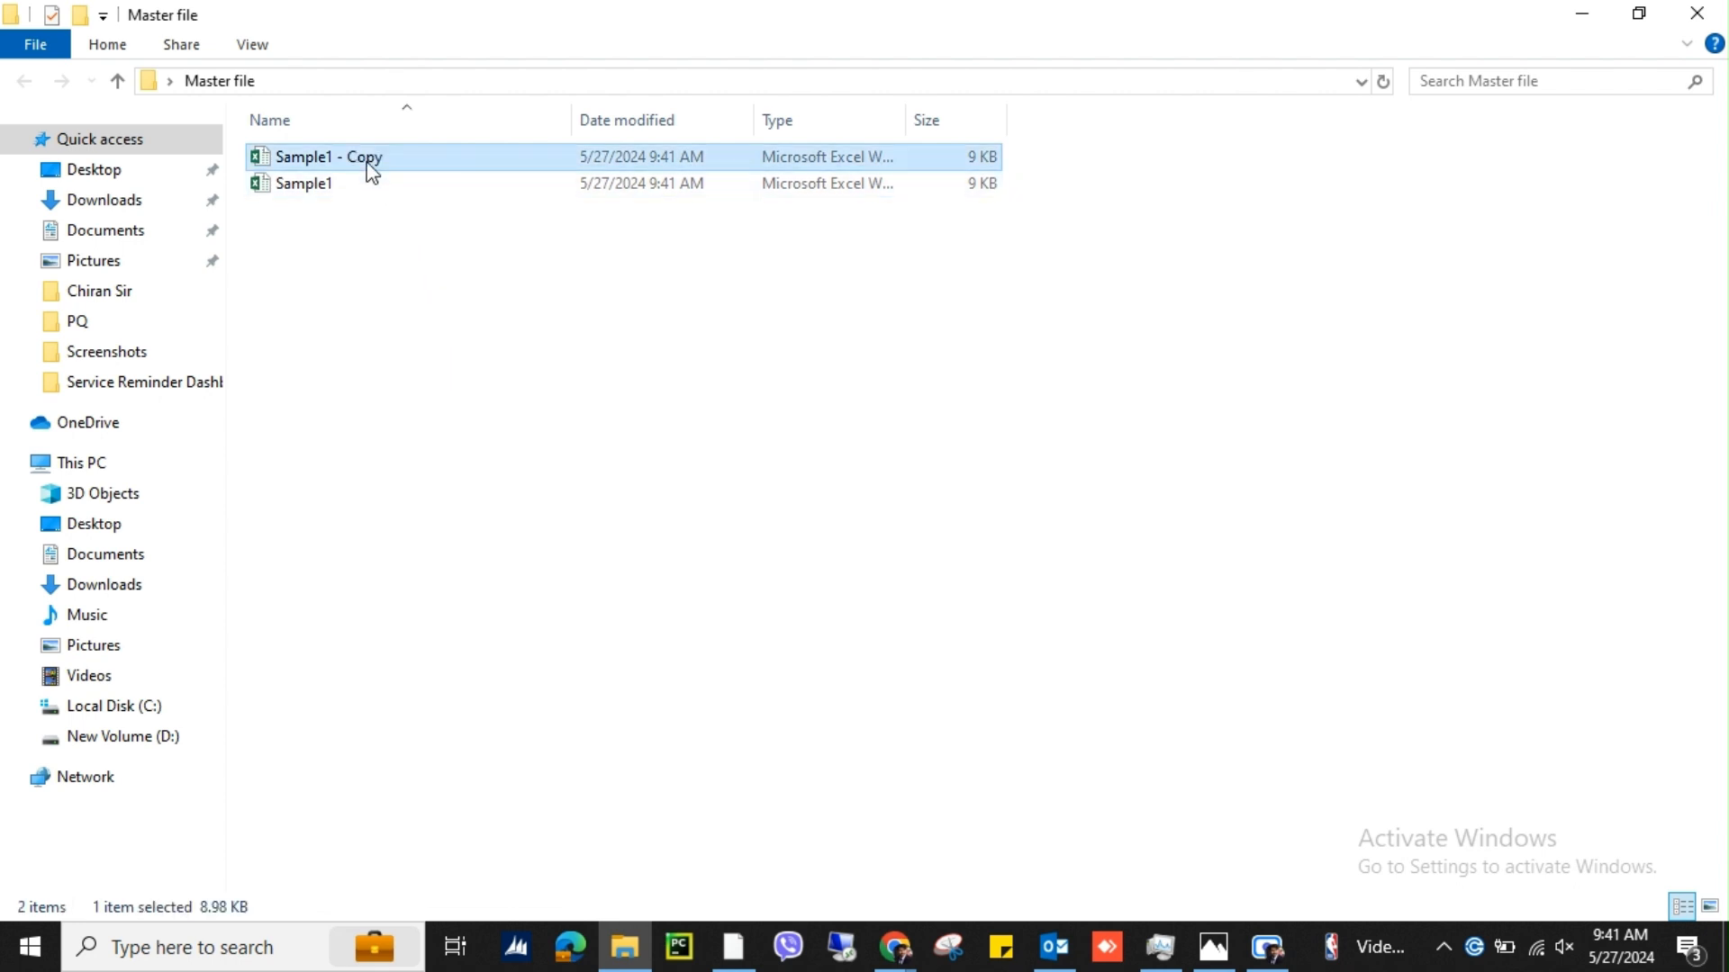
Step: Rename the copied Sample1 workbook as Sample2
click(394, 159)
key(BackSpace)
key(BackSpace)
key(BackSpace)
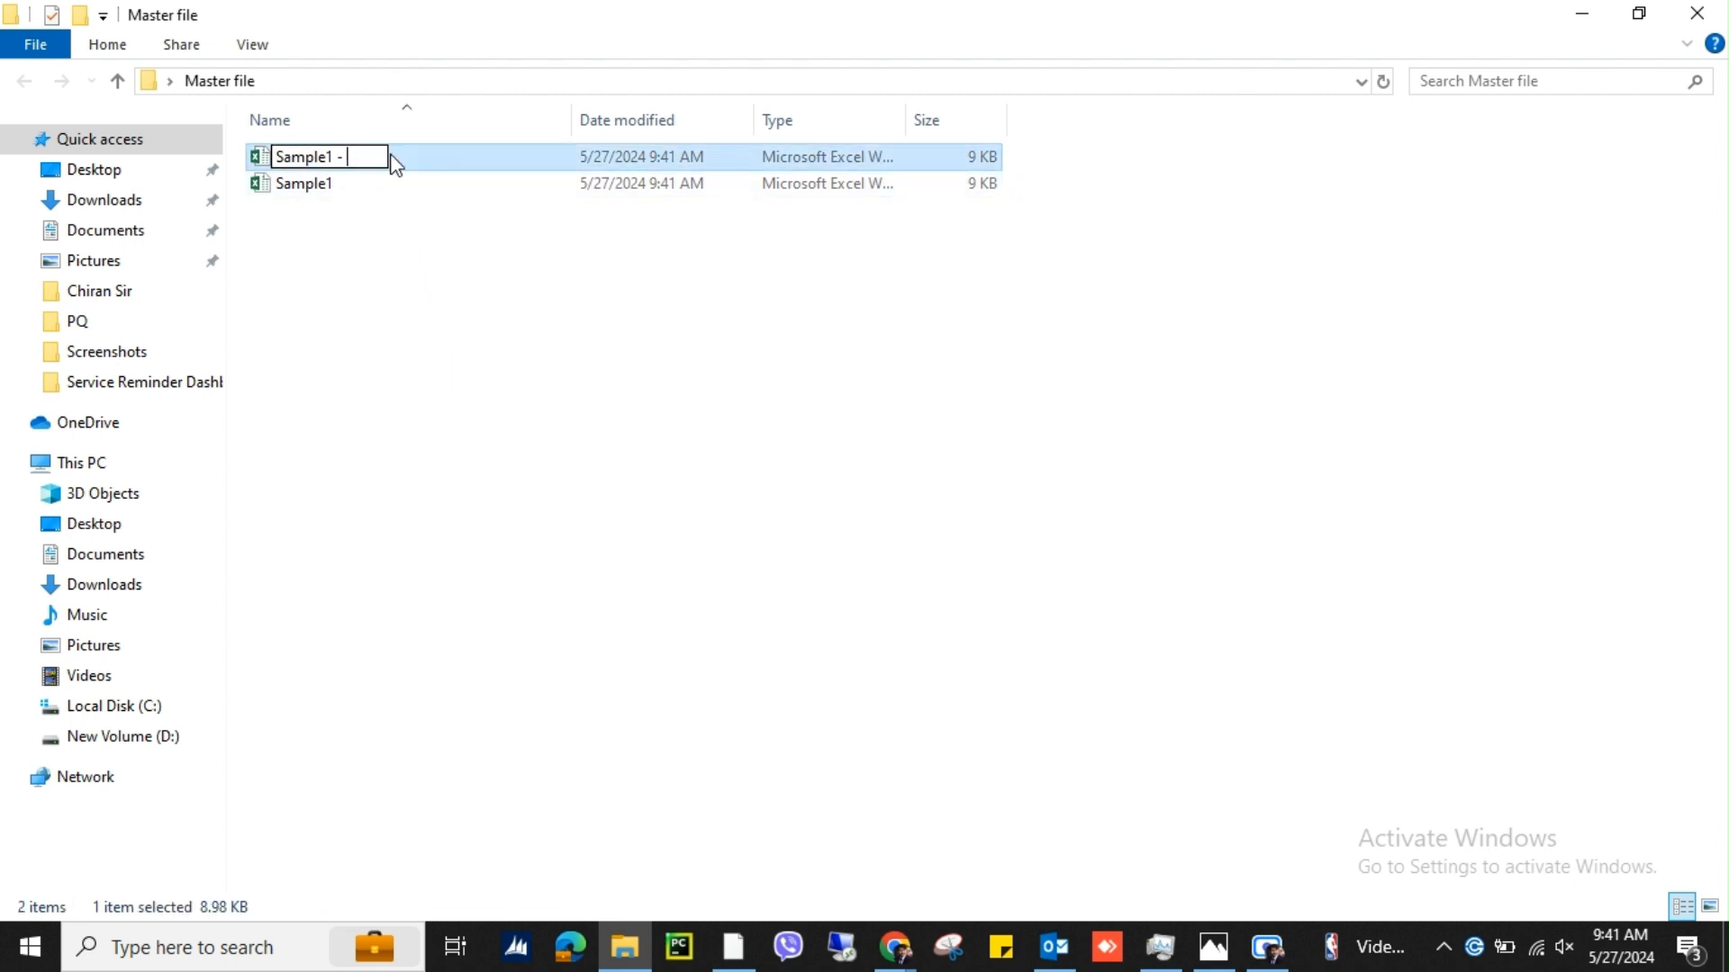
key(Return)
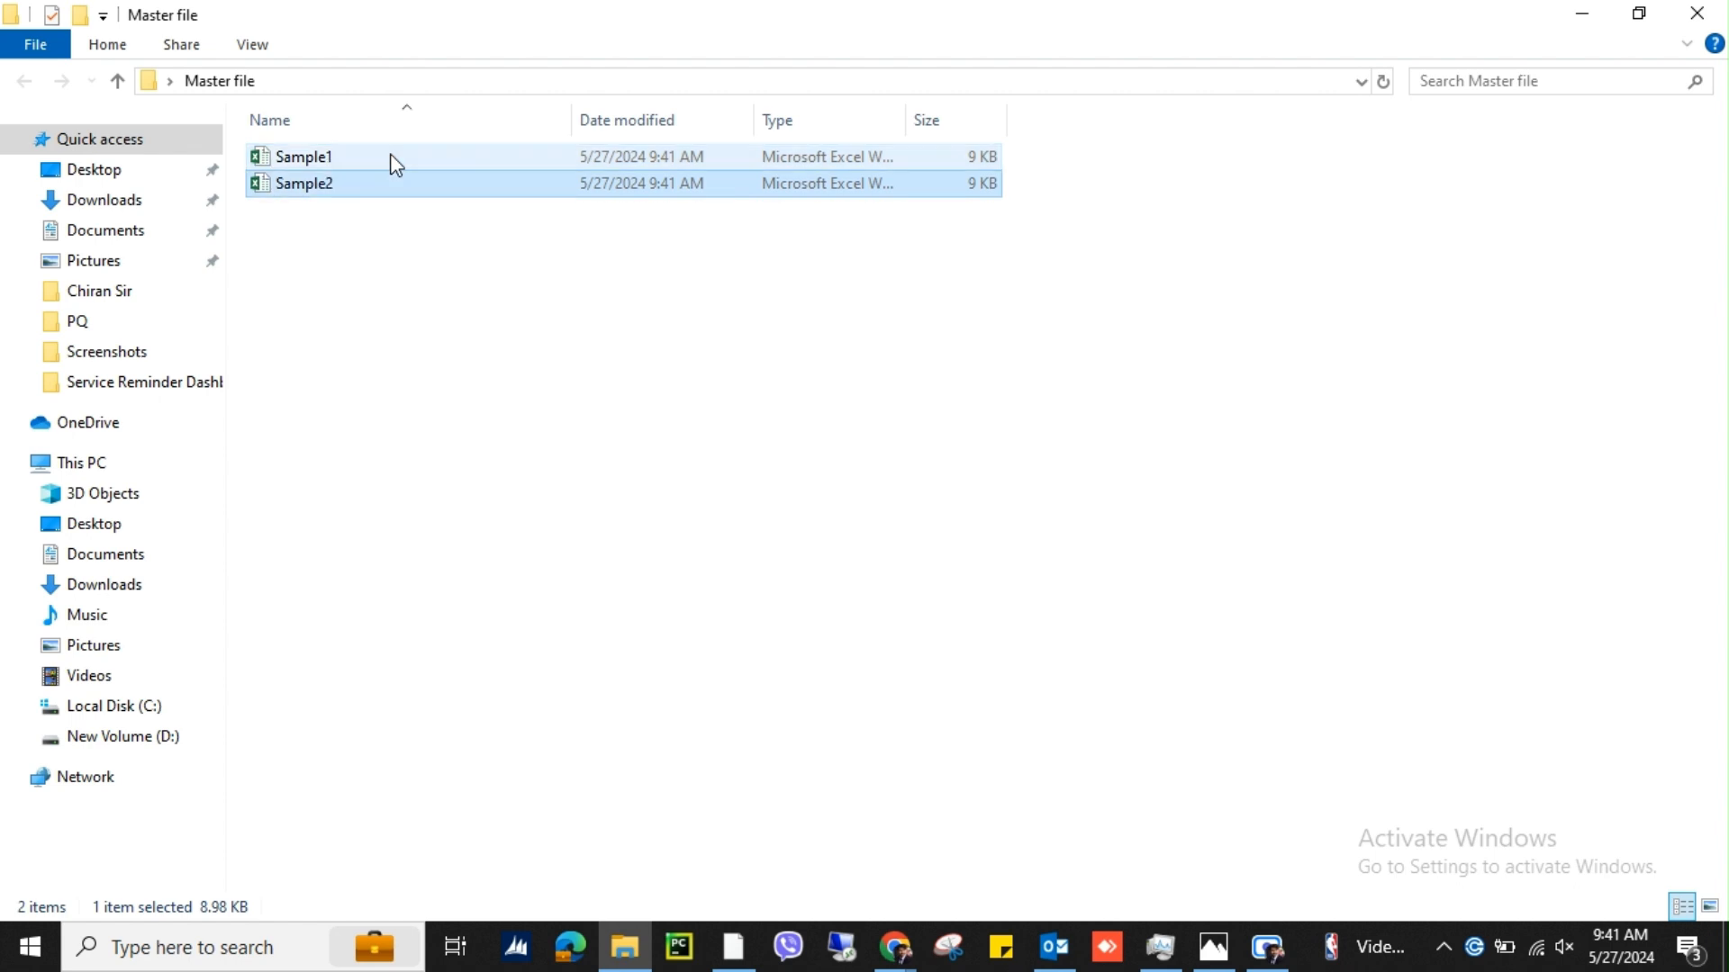
click(498, 282)
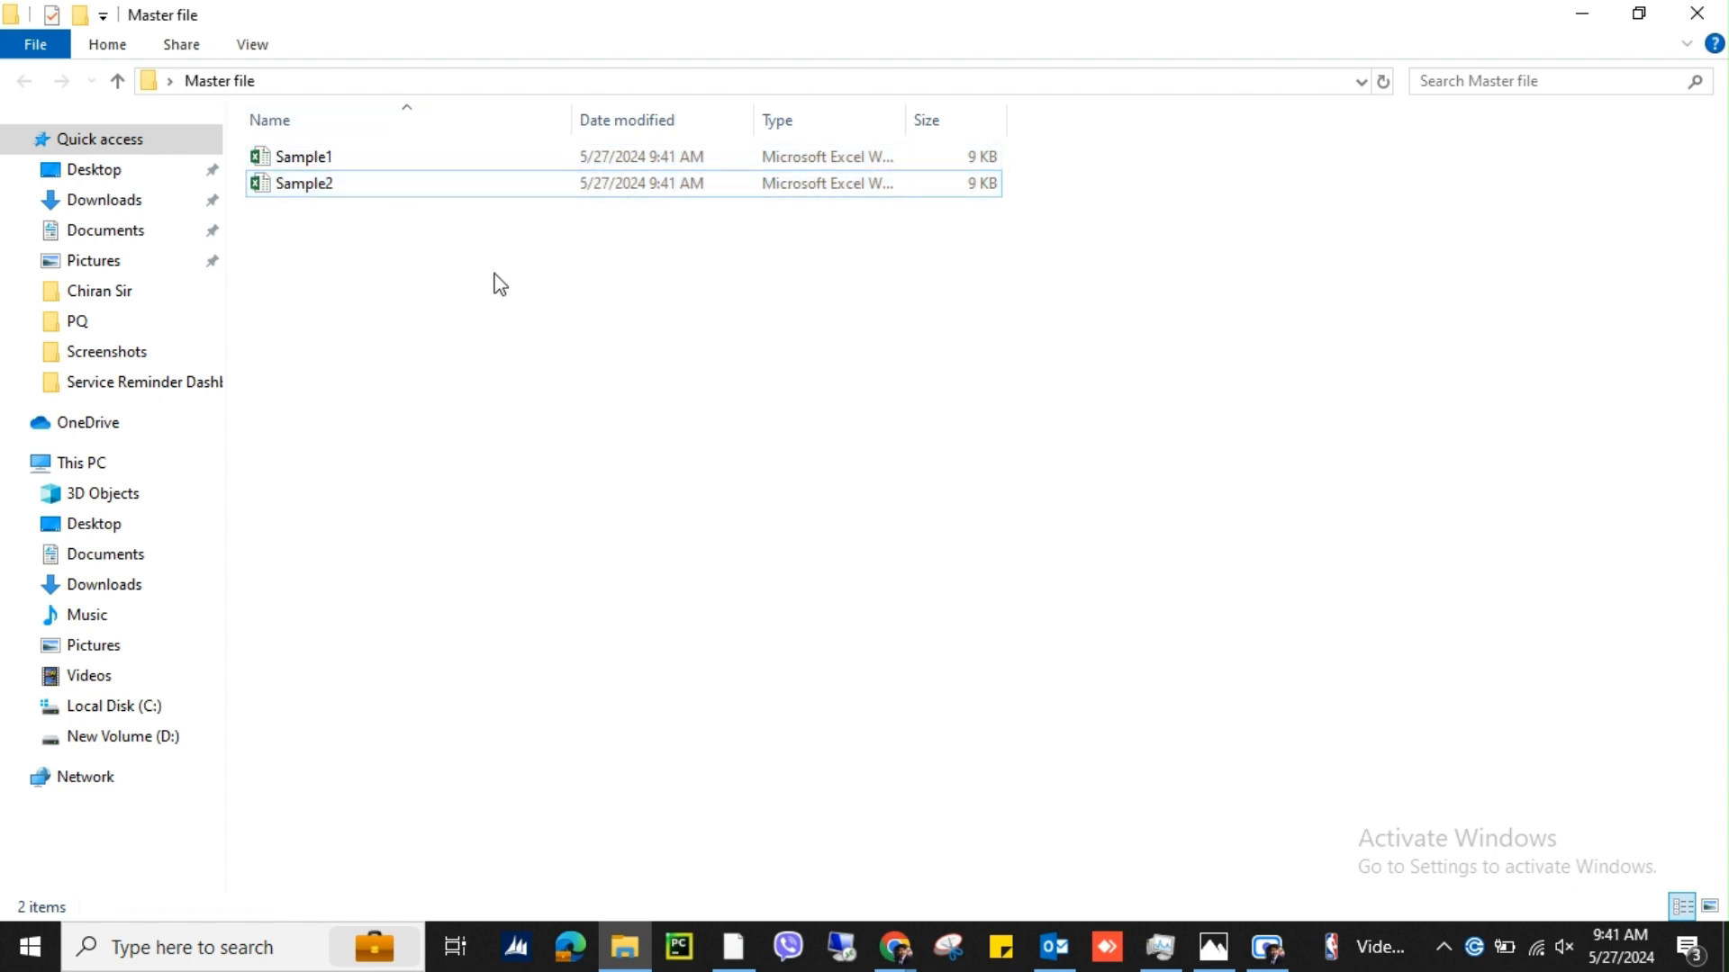
click(353, 191)
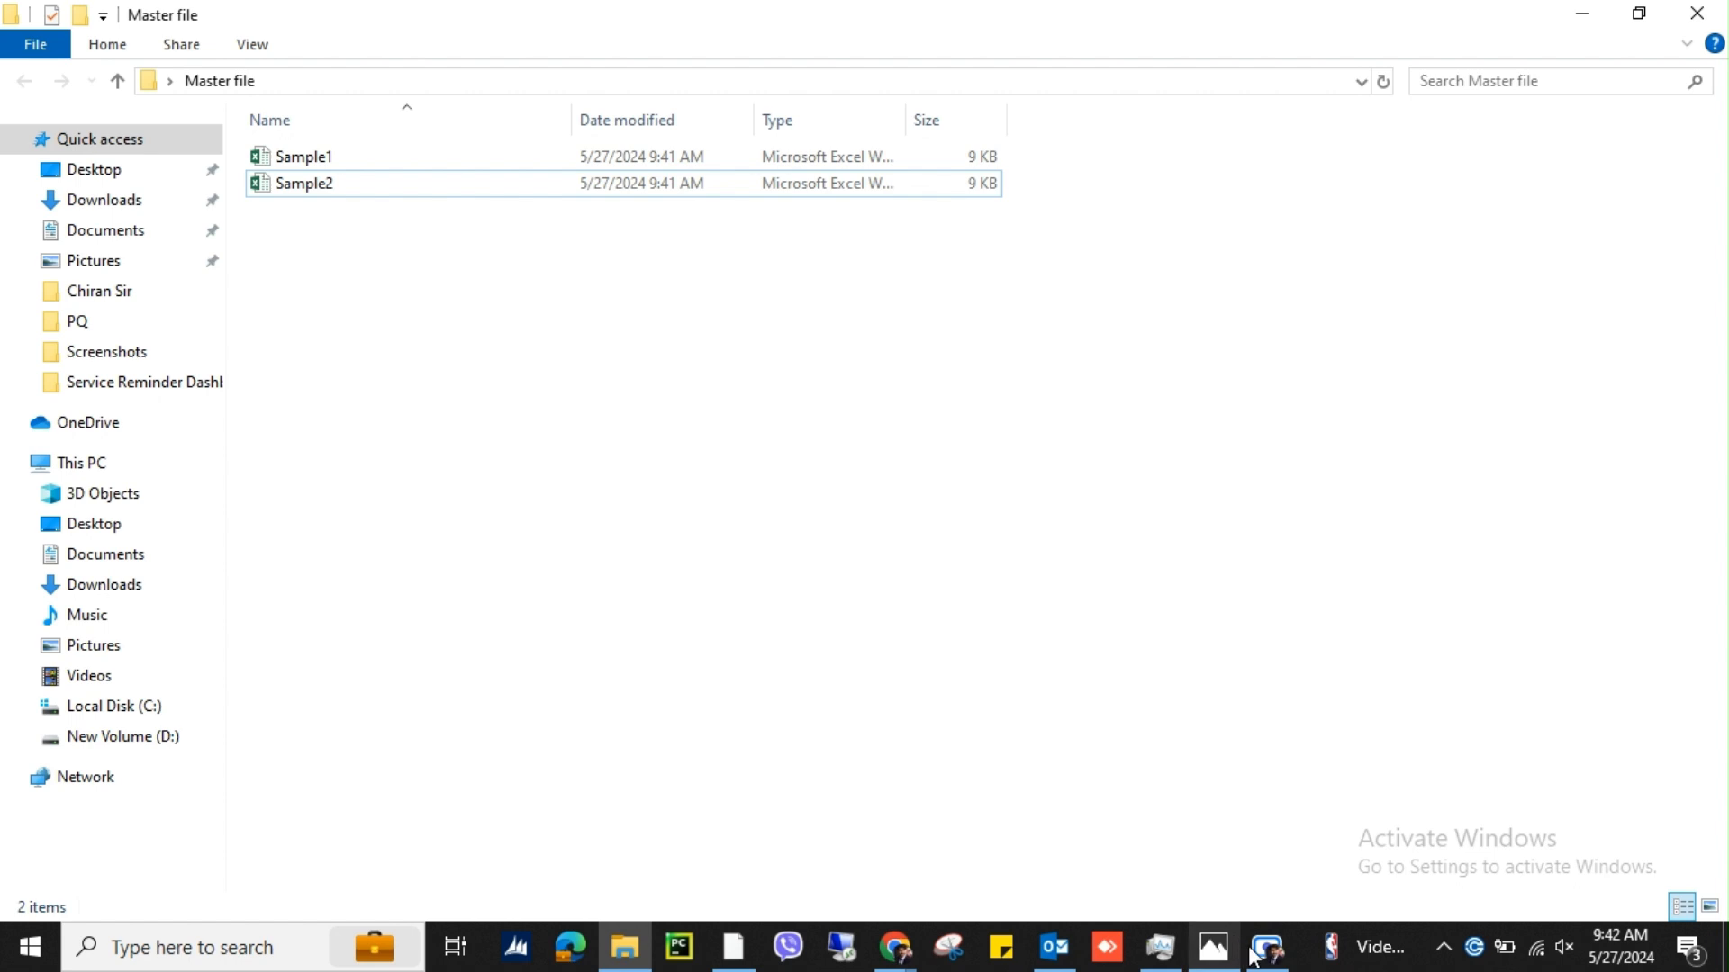
Step: Close the Master file folder and open the Master1 workbook from the desktop
click(1697, 13)
click(678, 319)
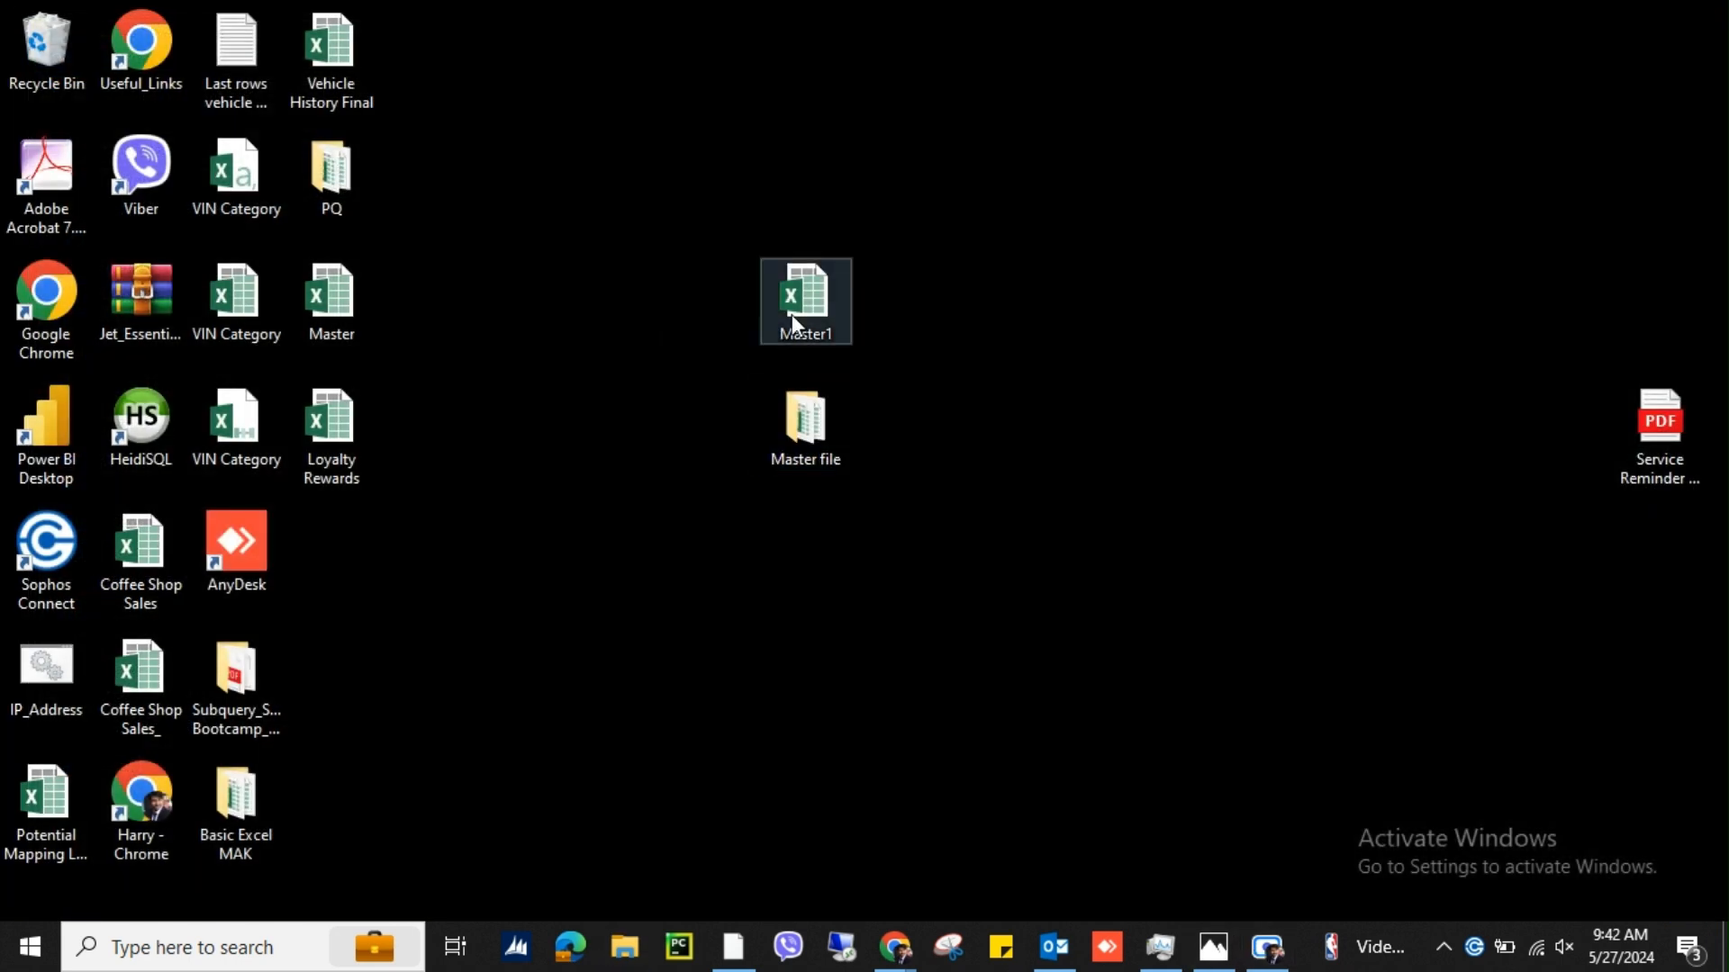
double_click(793, 322)
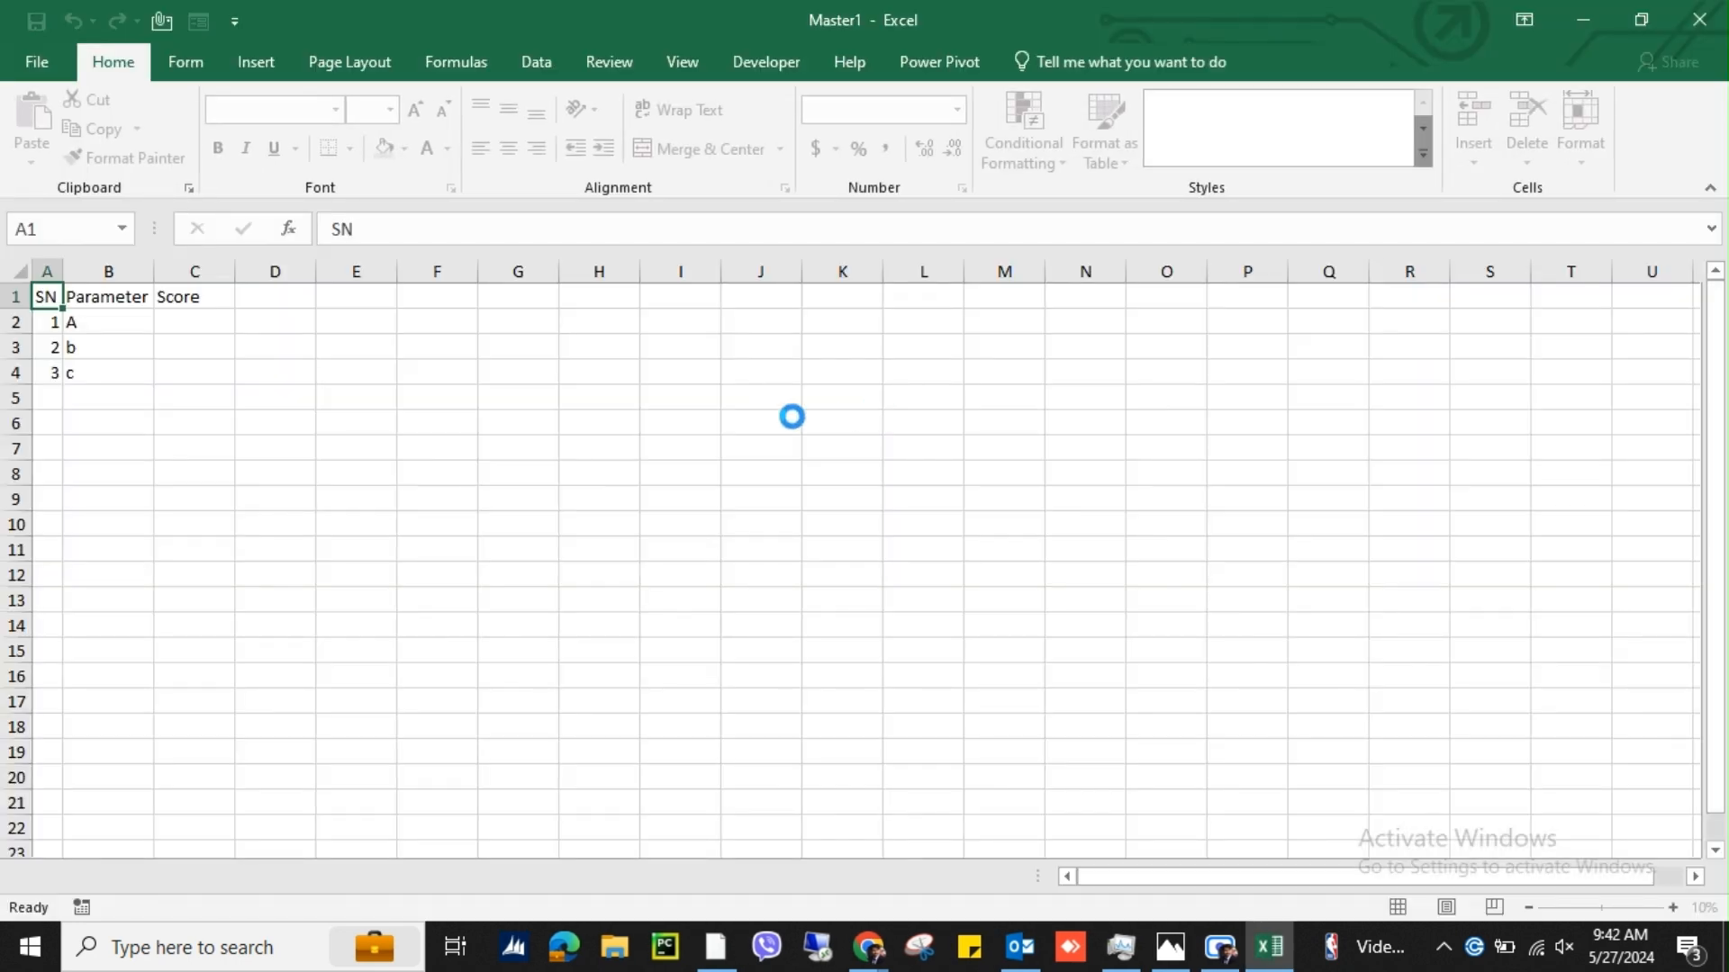
Step: Convert the range A1:C4 on Sheet1 into a table with headers
click(287, 375)
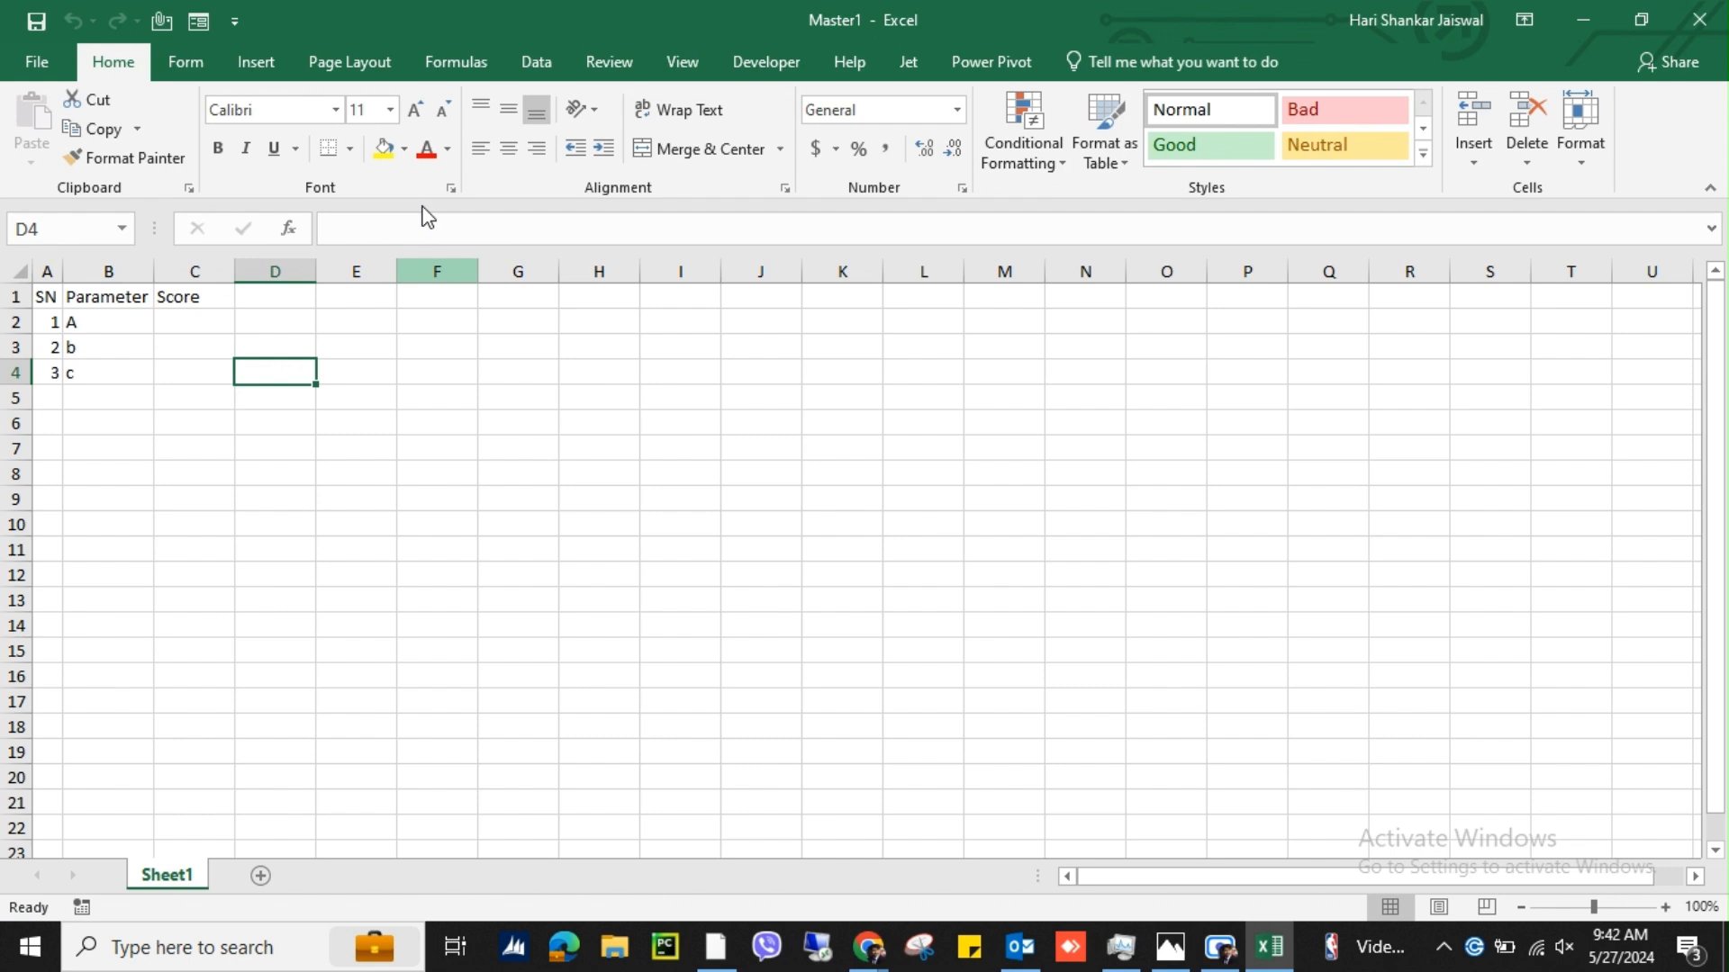
drag(47, 297, 170, 363)
click(248, 65)
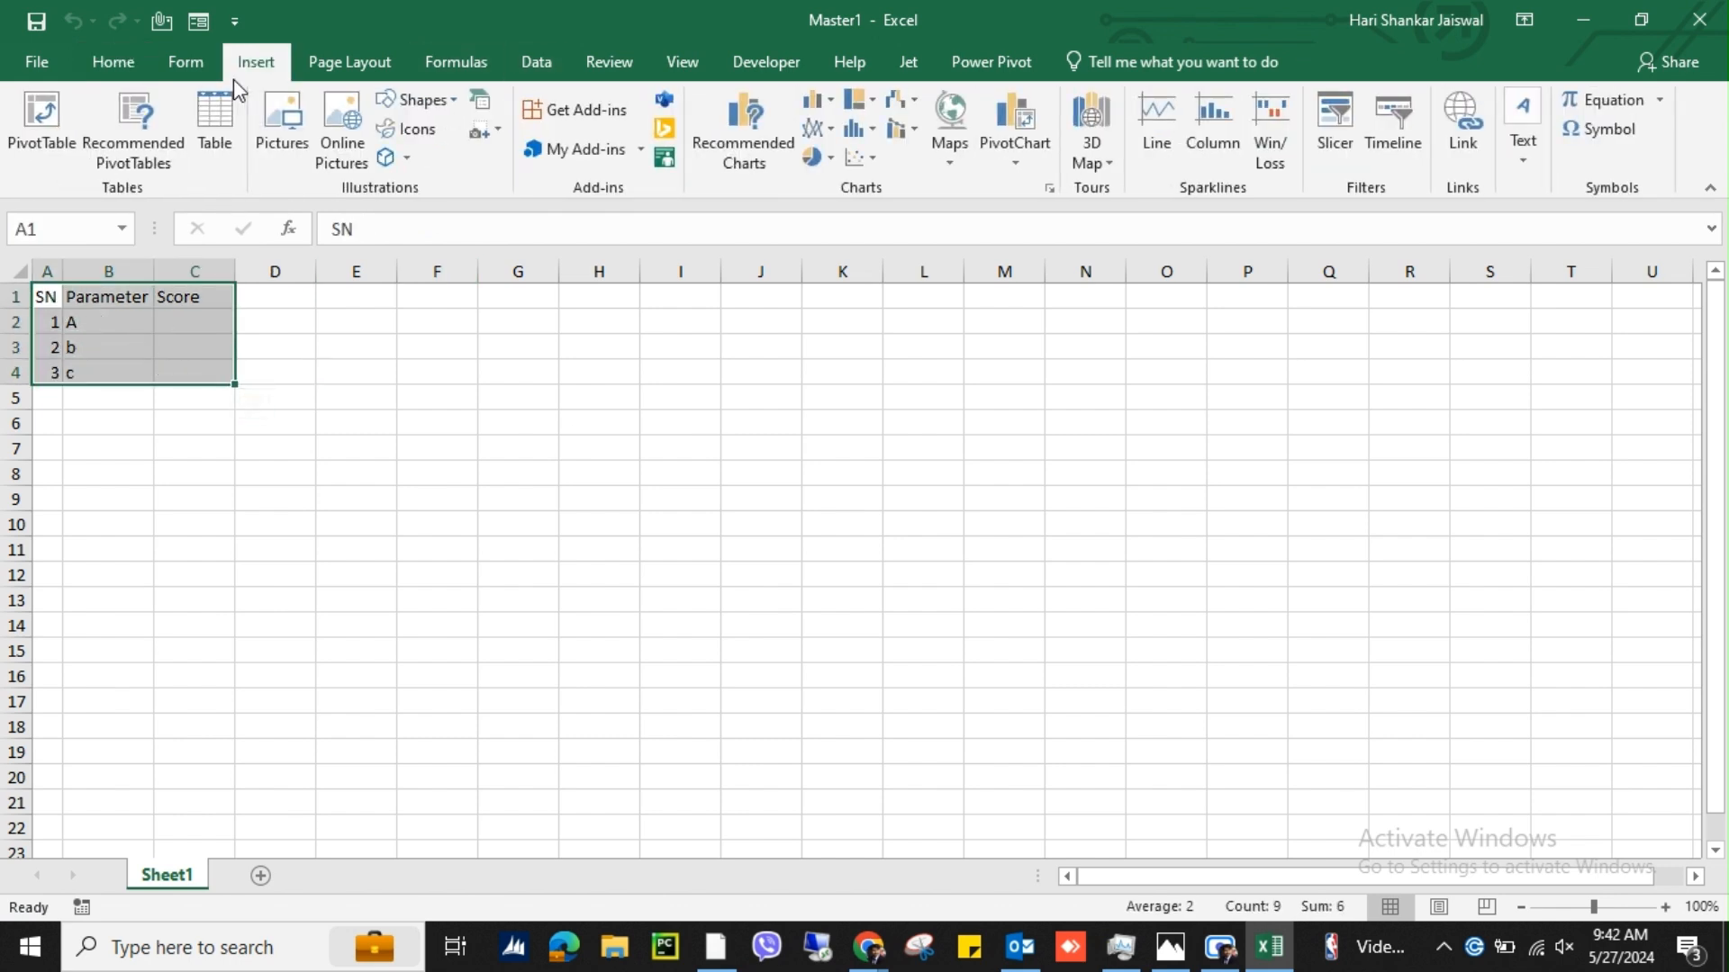
click(208, 141)
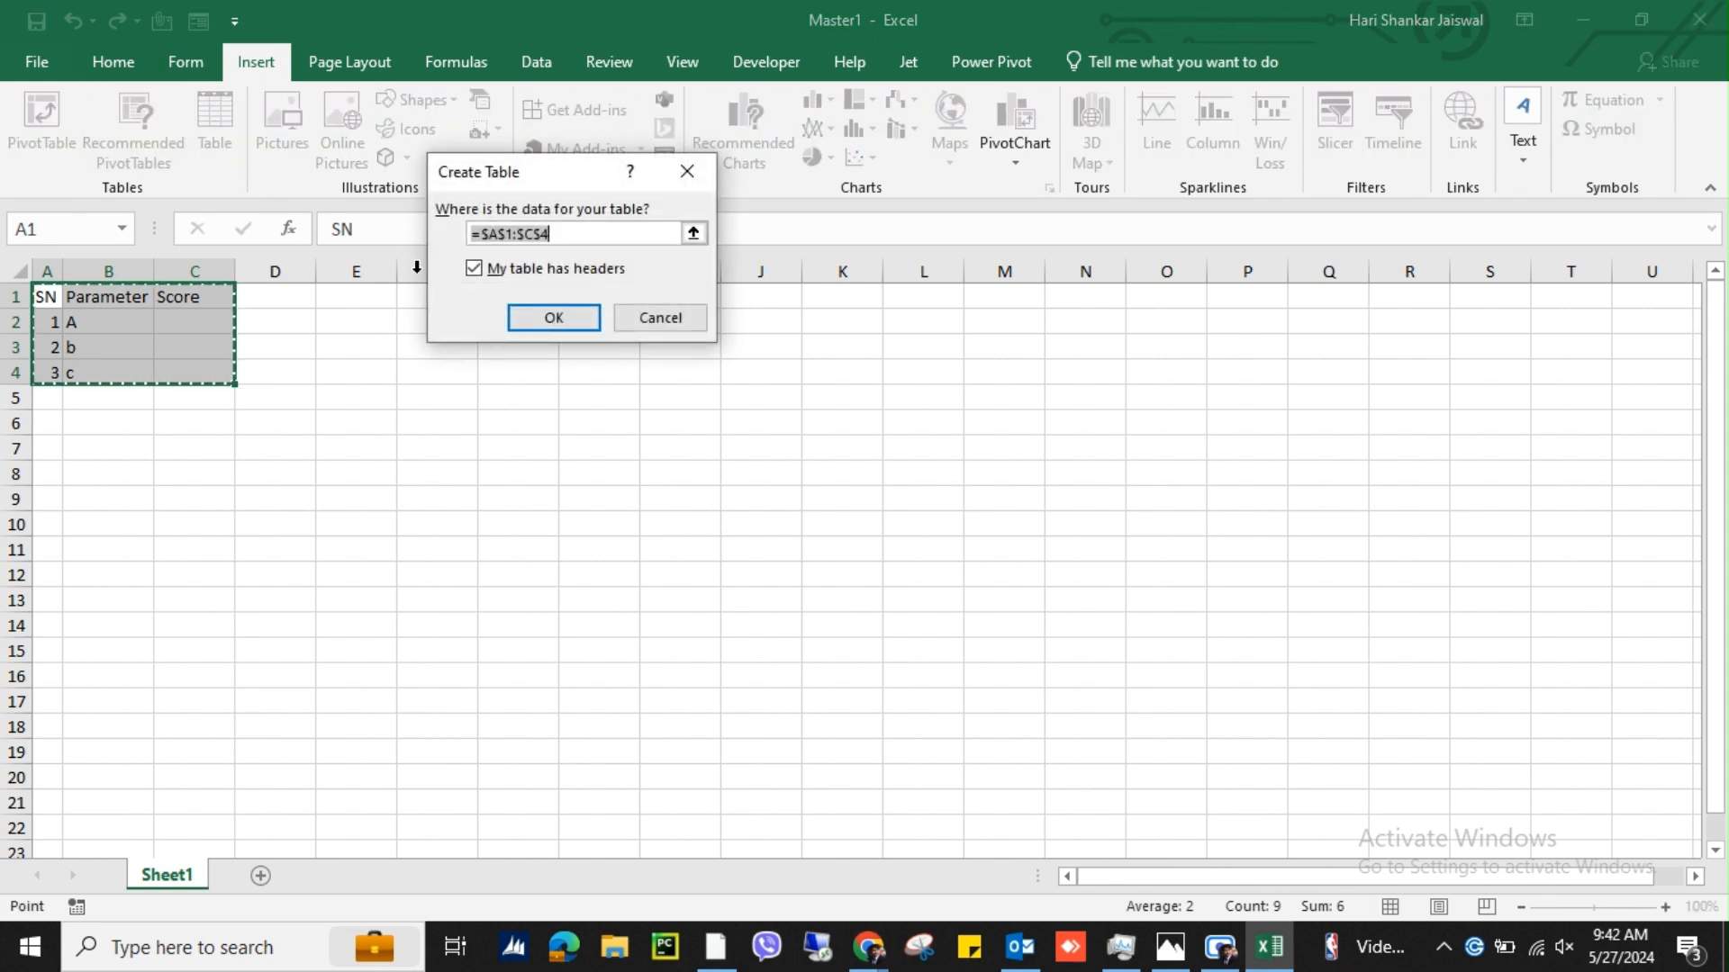
click(551, 318)
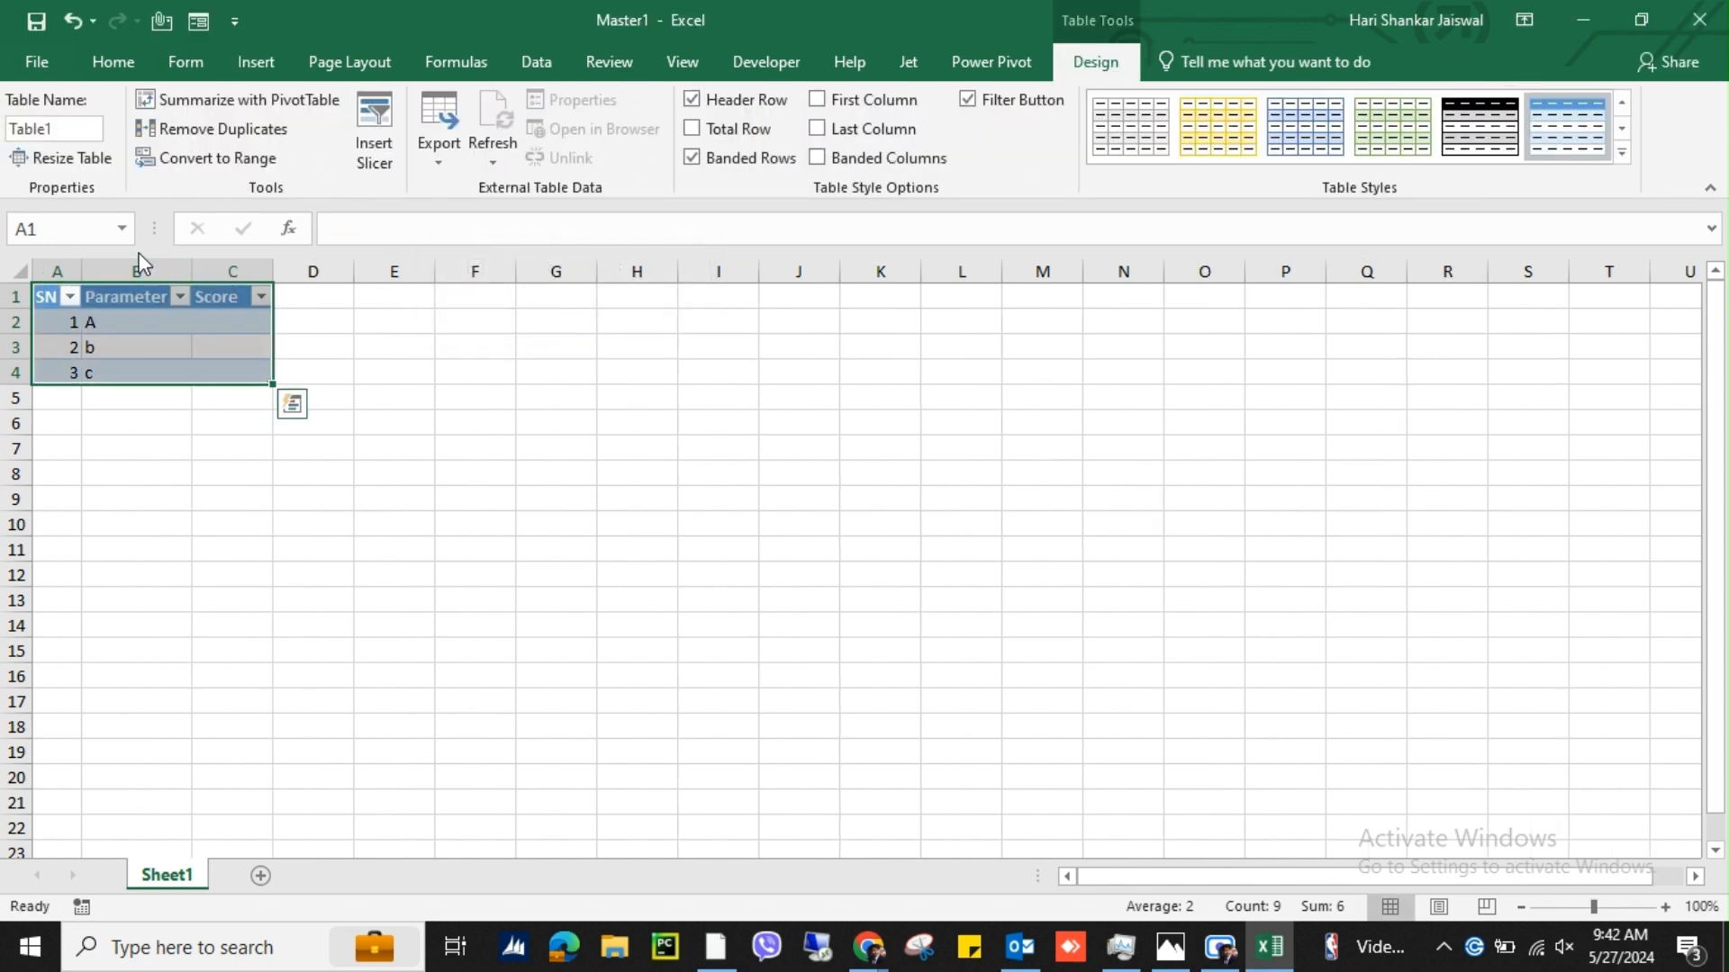
Step: Name the new table Master_ and load it into the Power Query Editor
click(63, 129)
text(Master_)
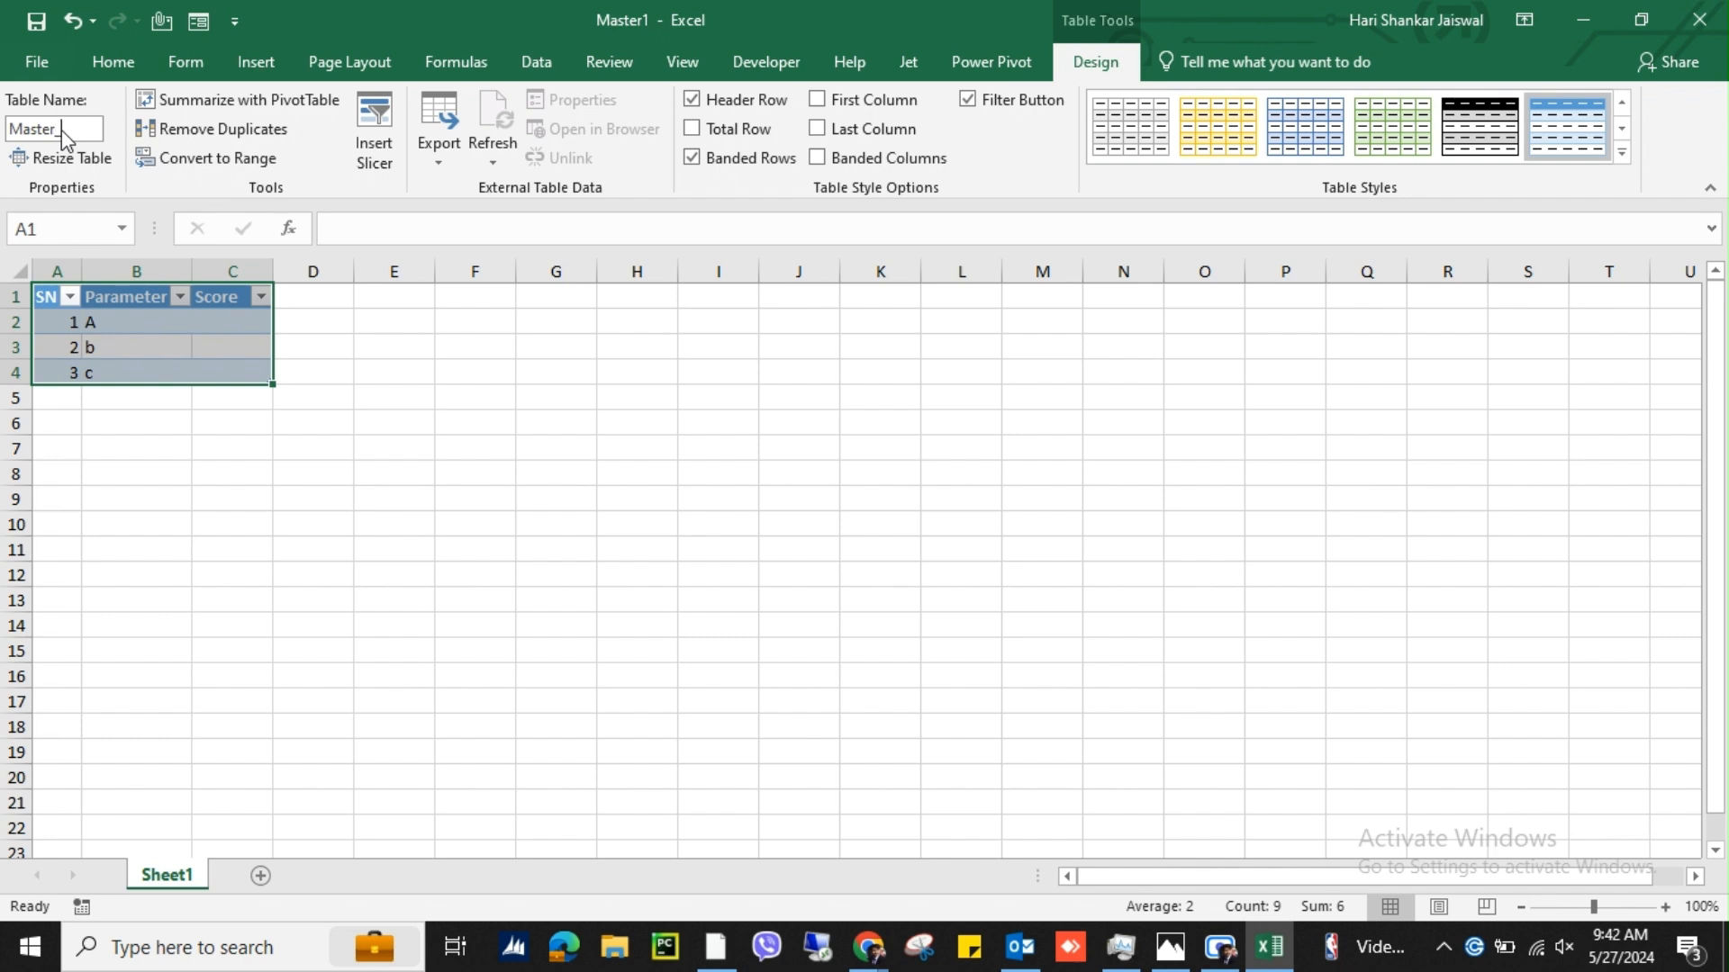
key(Return)
click(543, 64)
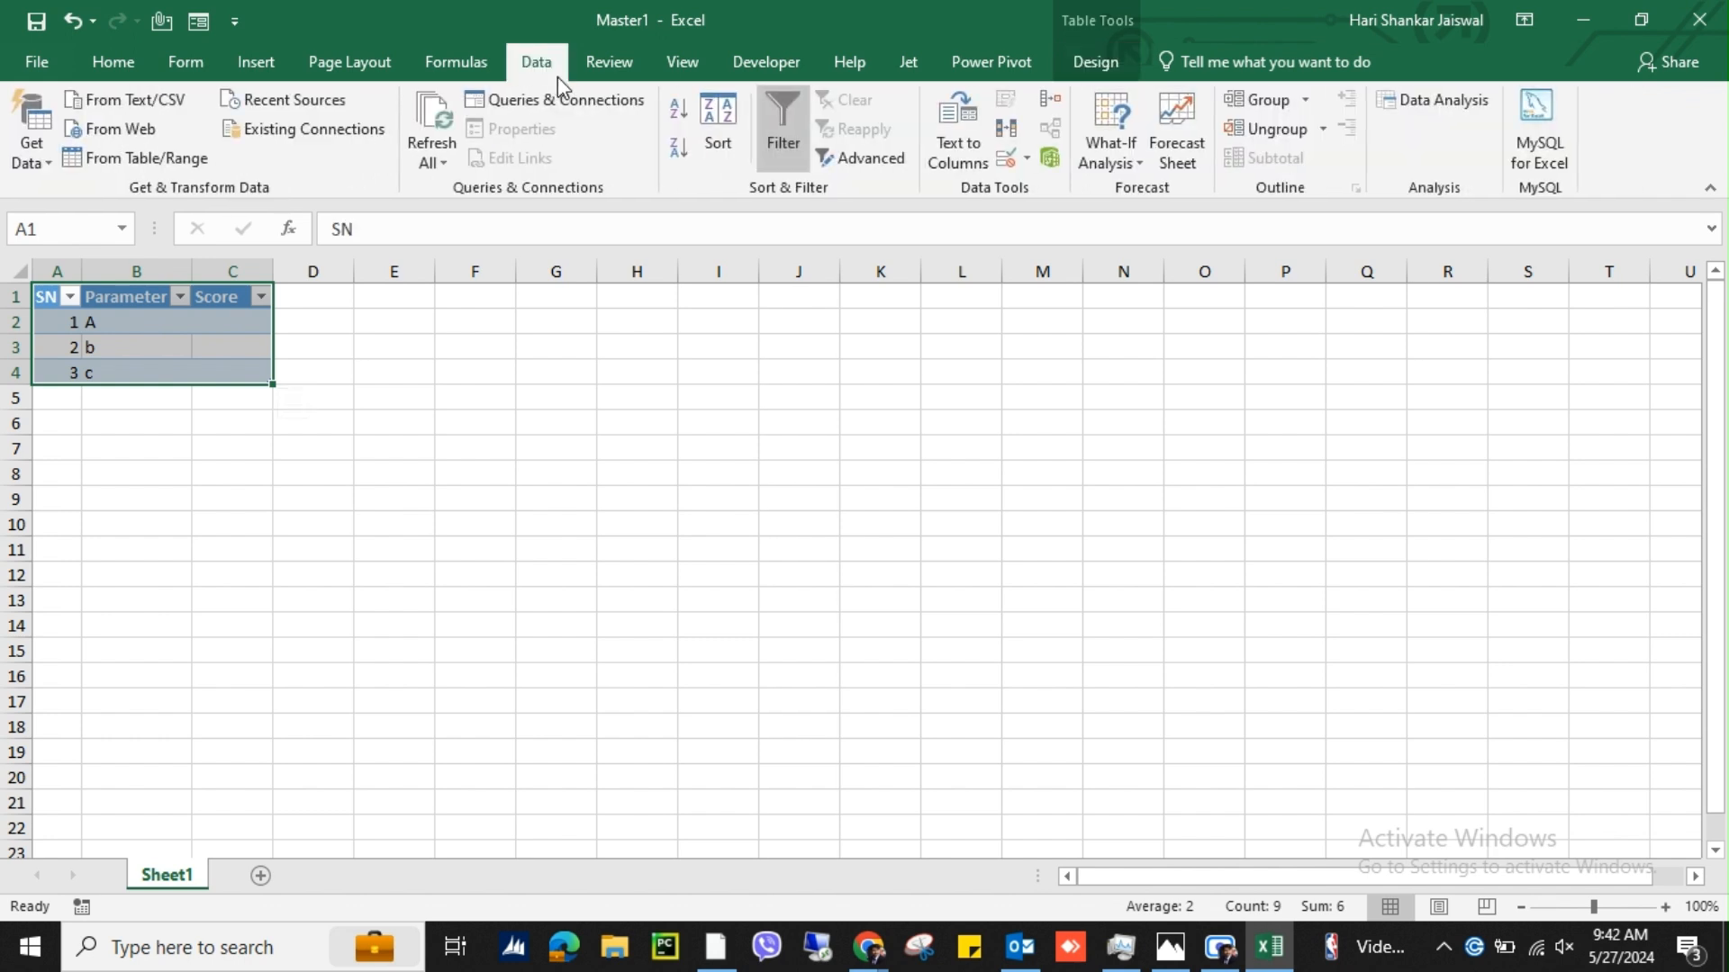
click(180, 159)
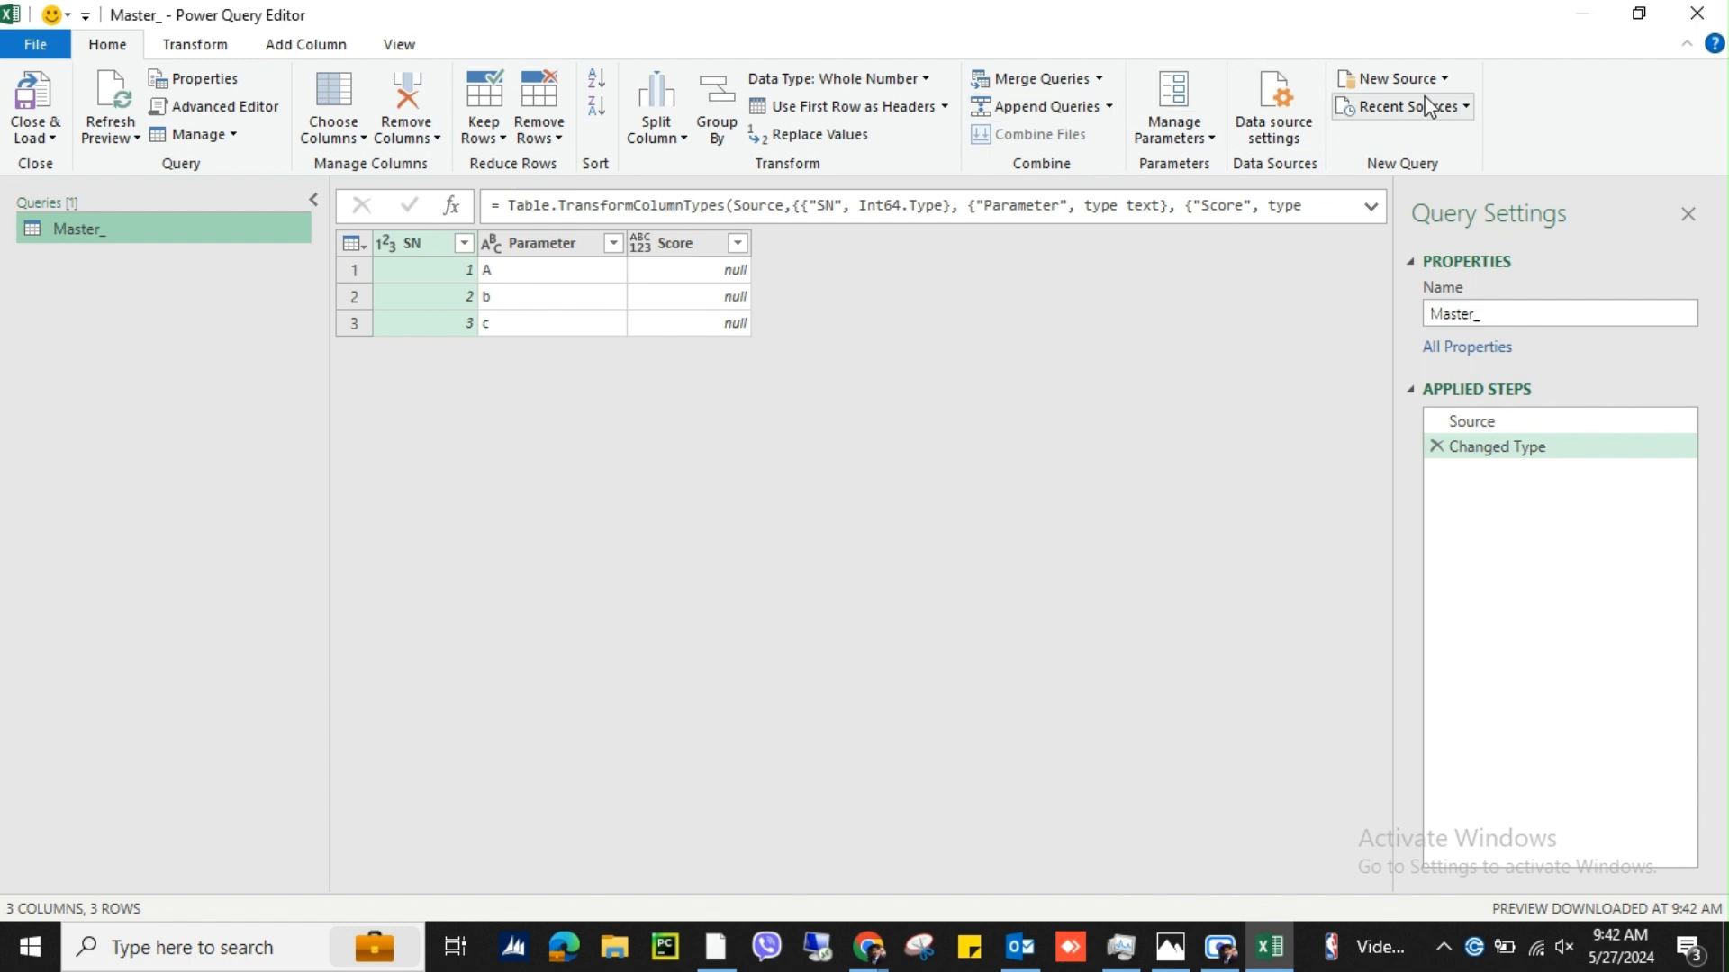
Step: Add the desktop's Master file folder as a new folder source, using Transform Data without combining the files
click(1449, 81)
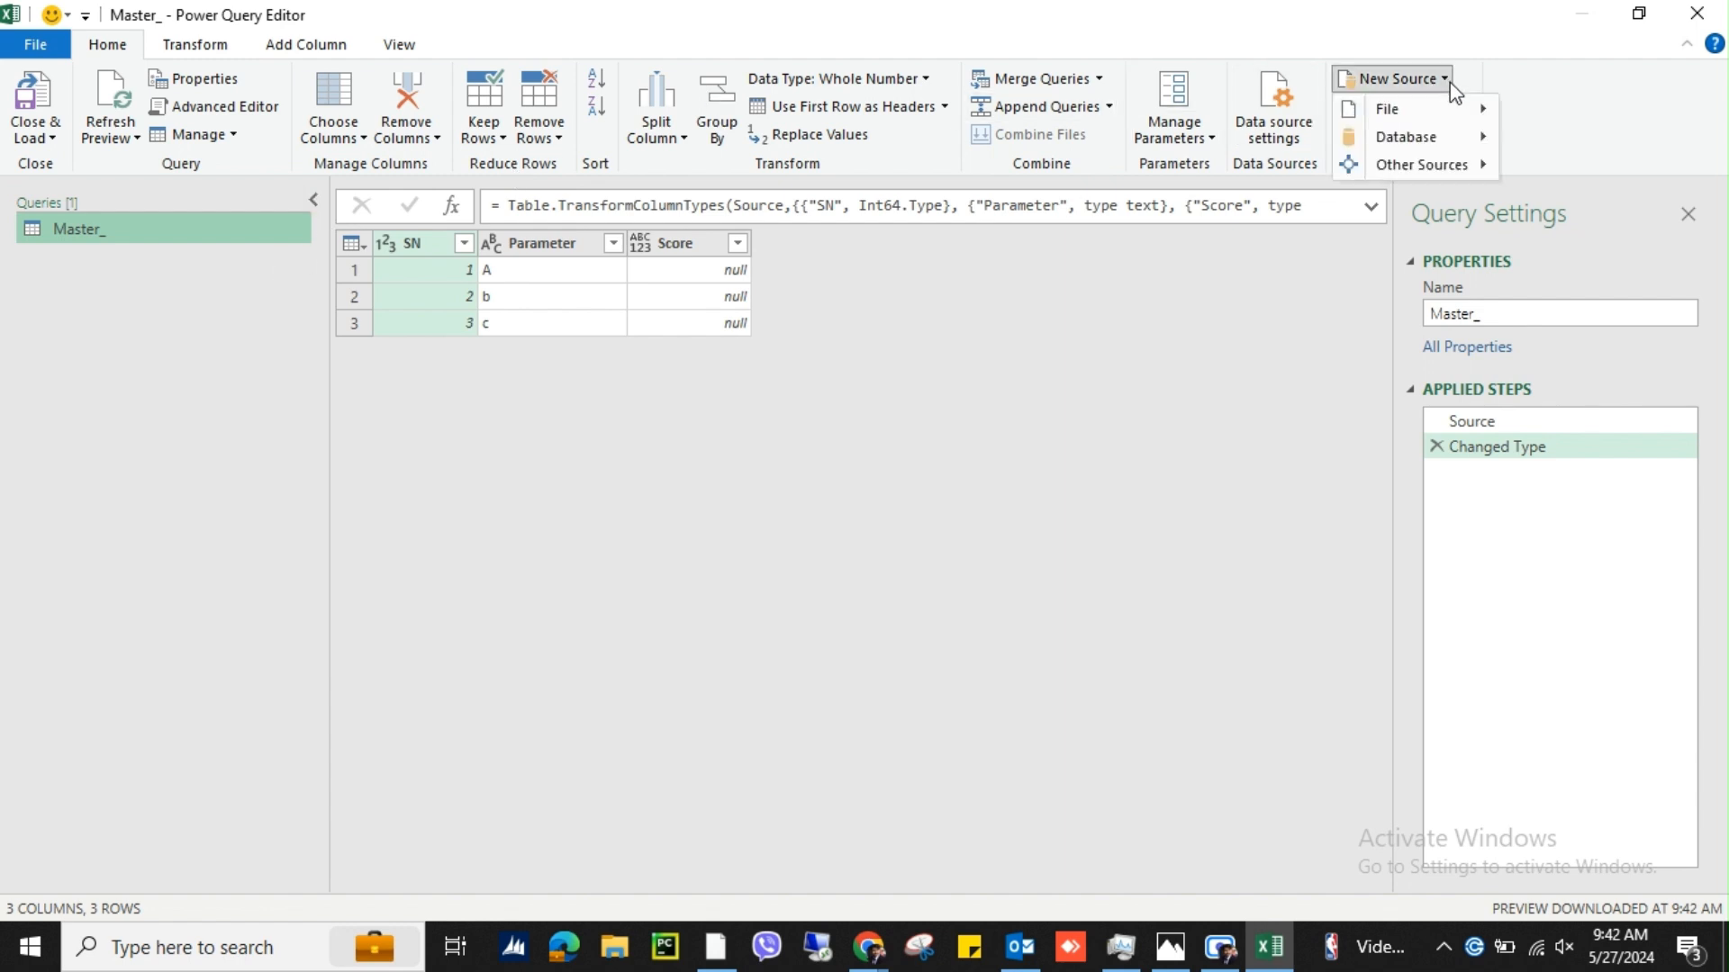
mouse_move(1463, 112)
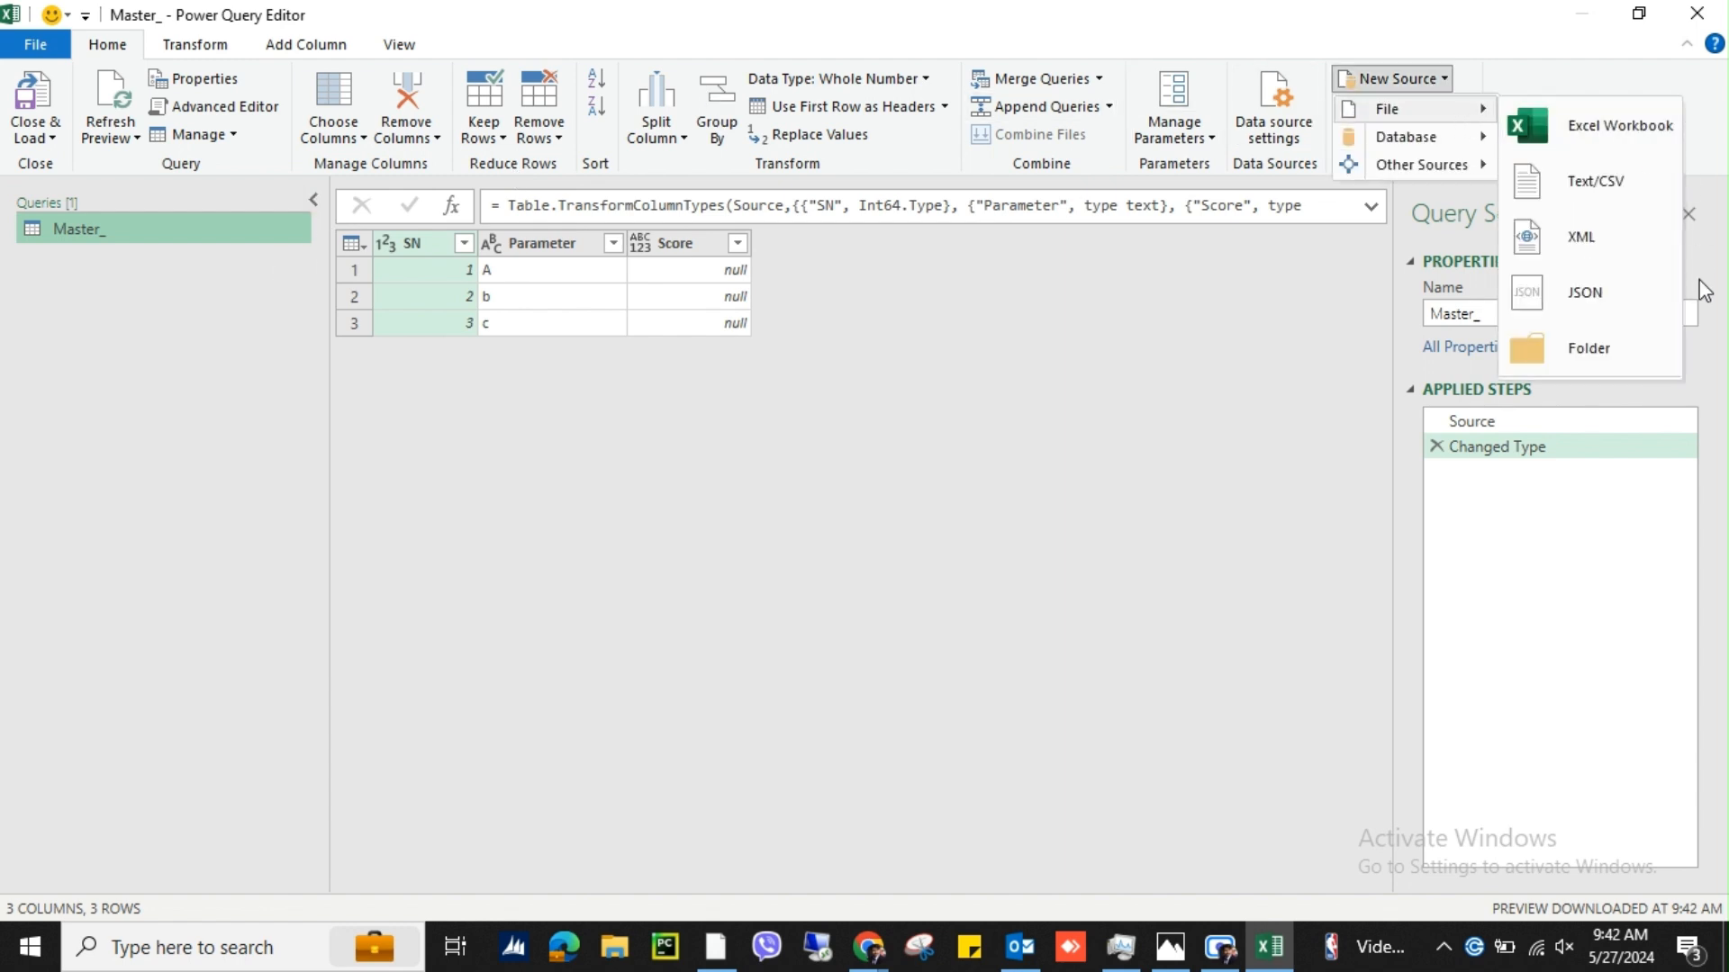
click(1587, 355)
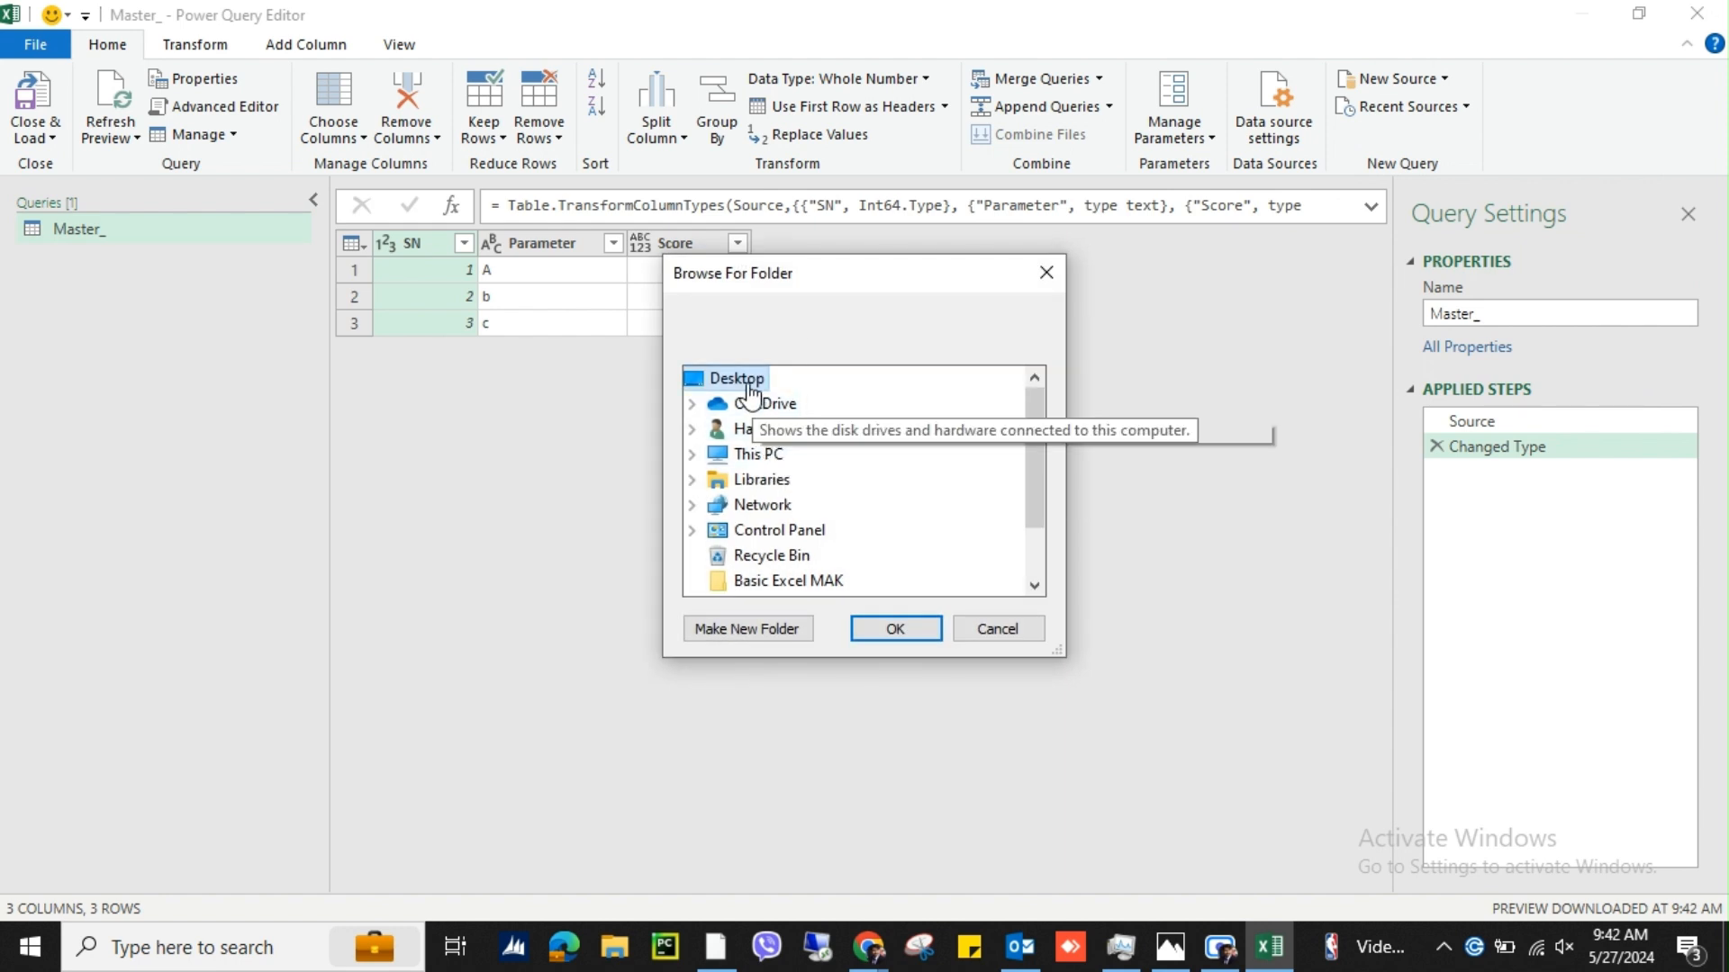
scroll(826, 506, down, 1)
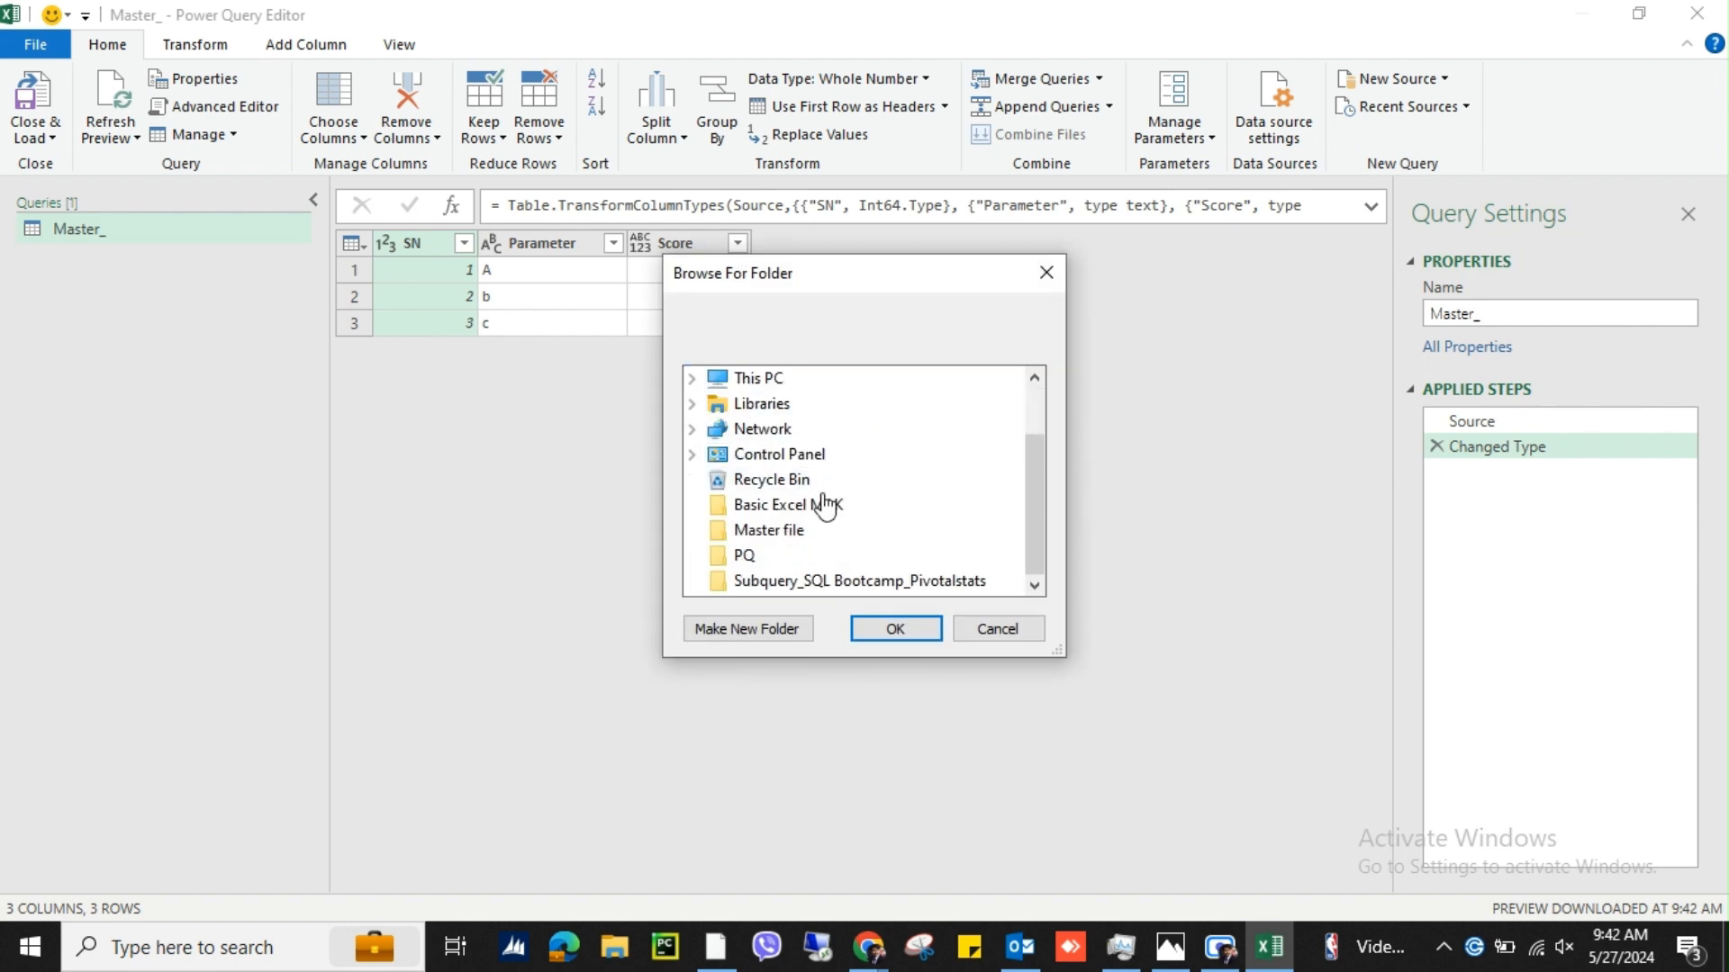
click(793, 531)
click(895, 629)
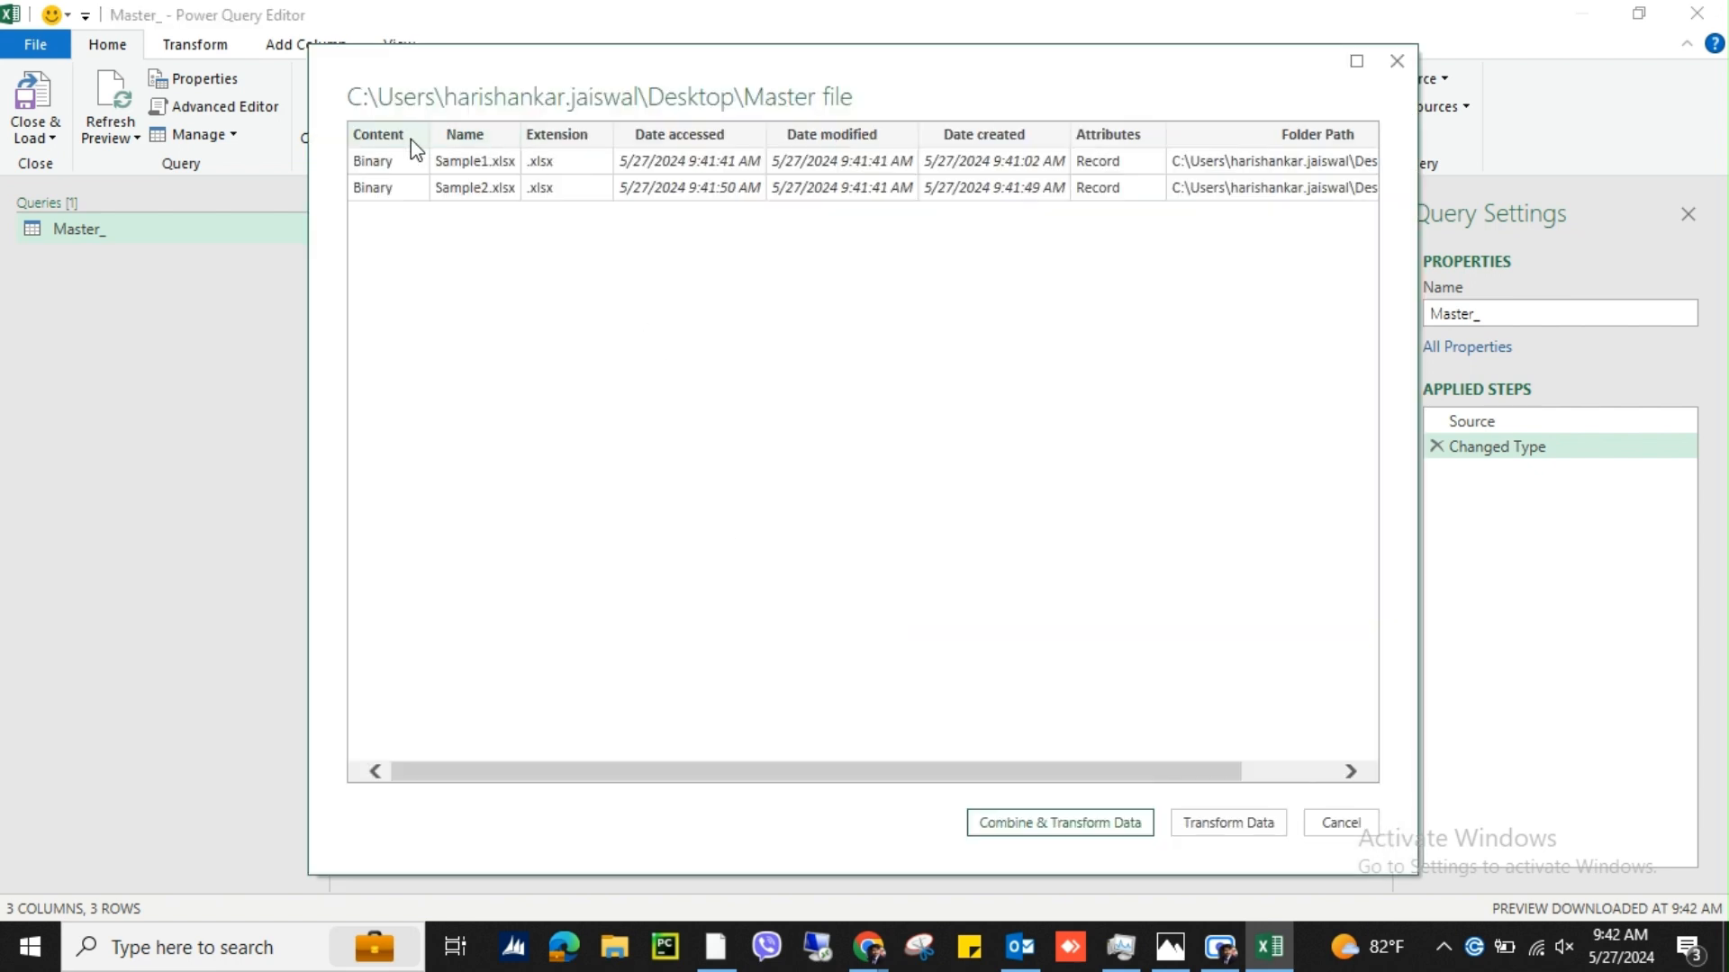
click(1215, 830)
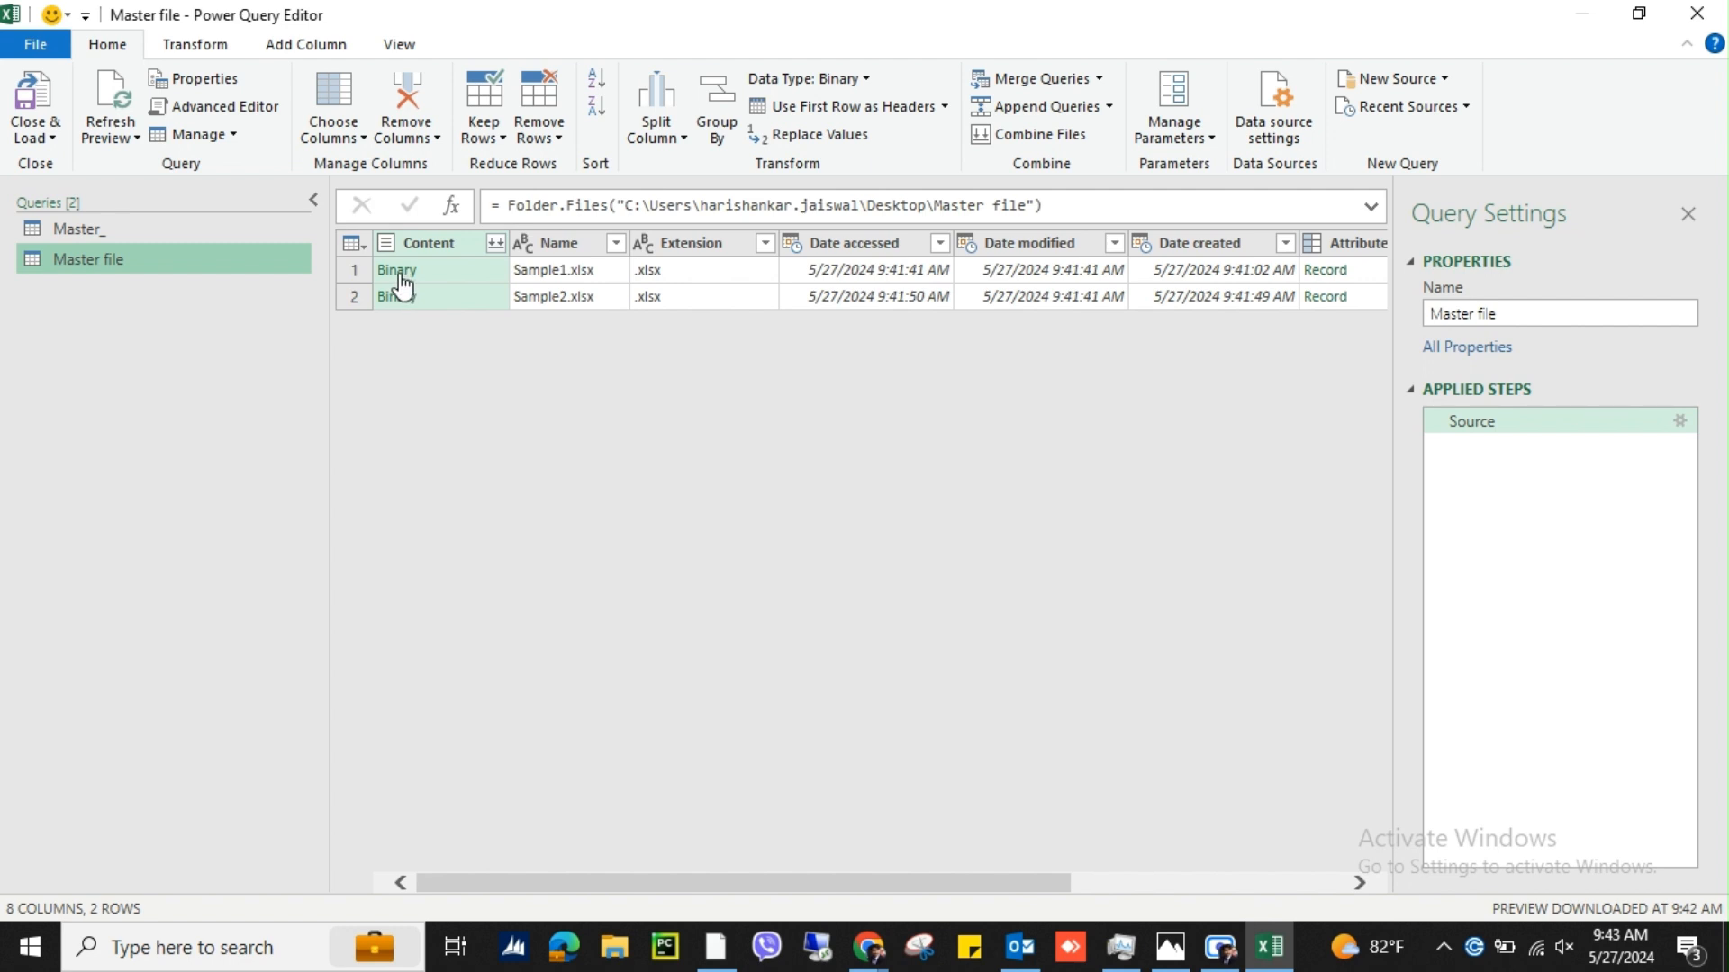
Step: Delete the Master file query and confirm its removal
right_click(181, 266)
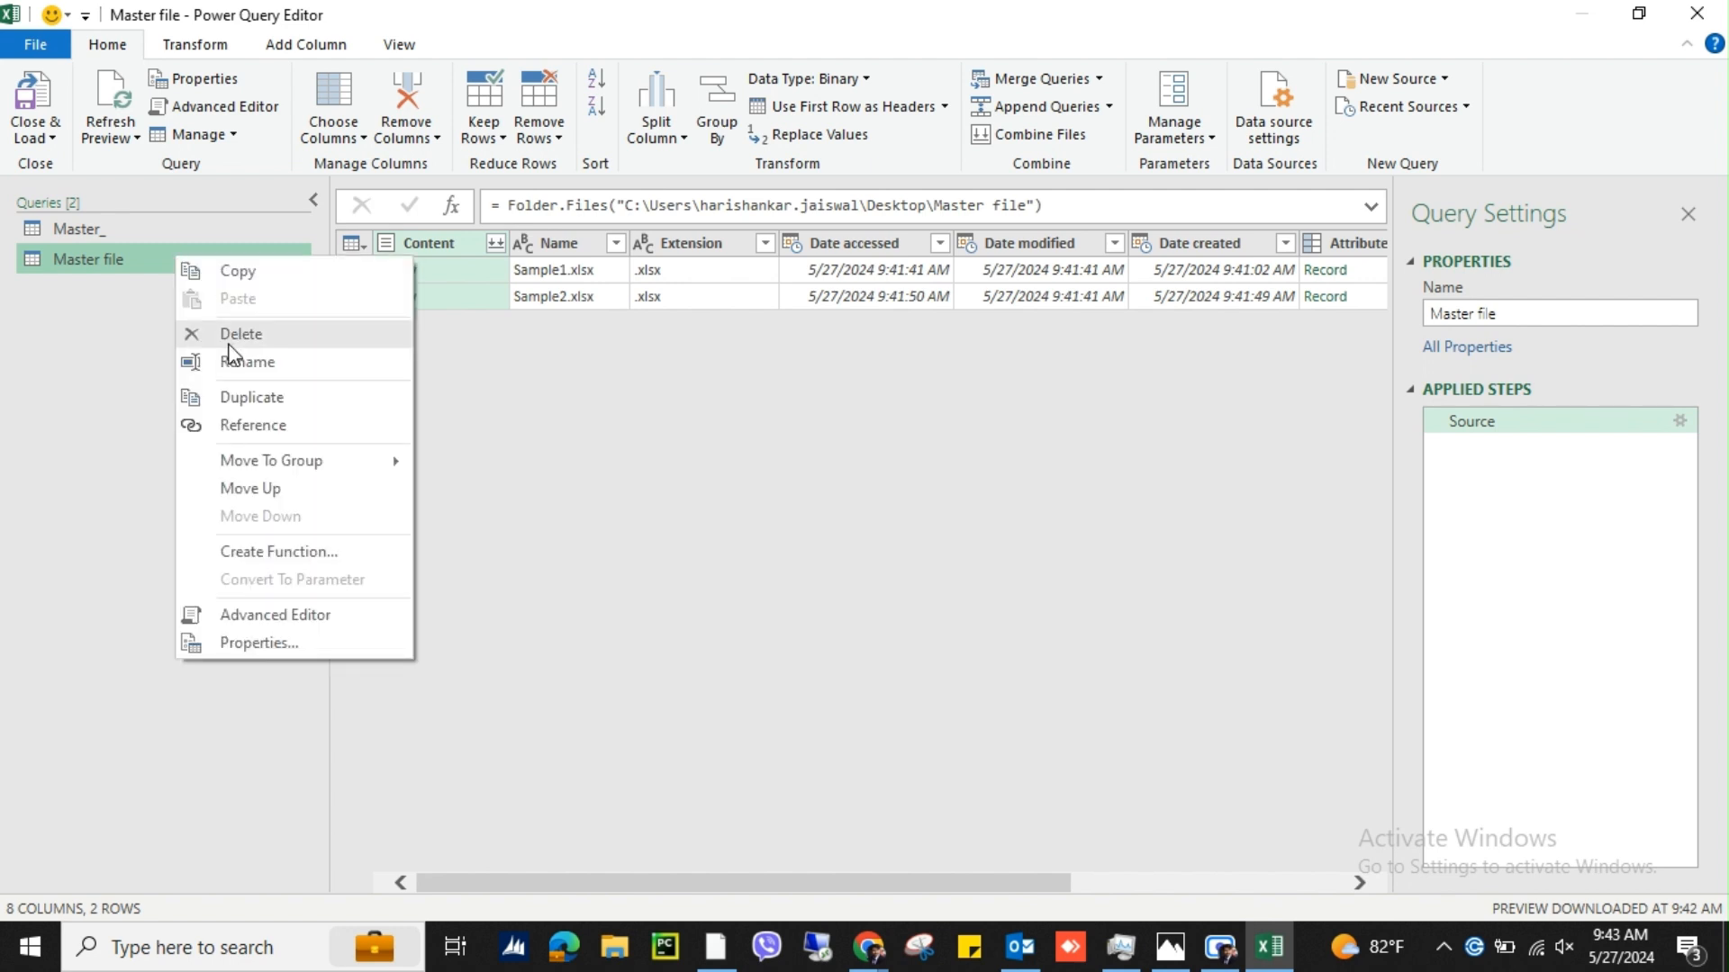
click(227, 333)
click(984, 510)
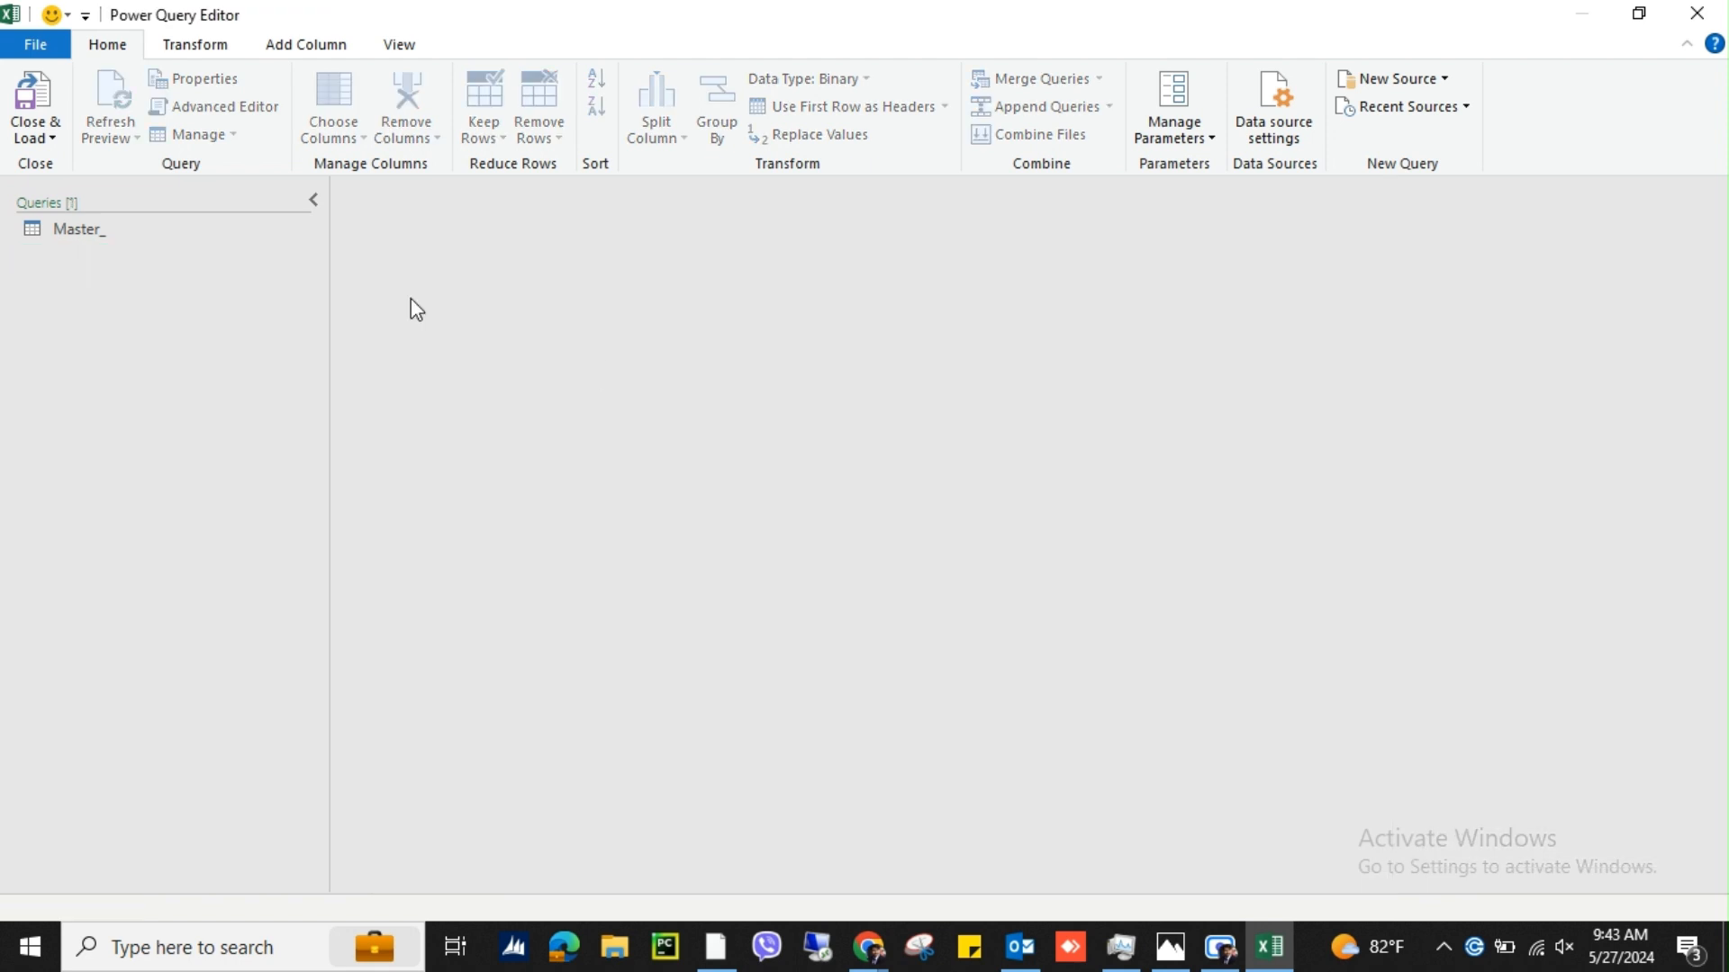
Step: Add the Master file folder as a new folder source and choose to combine and transform its files
click(1437, 87)
mouse_move(1455, 119)
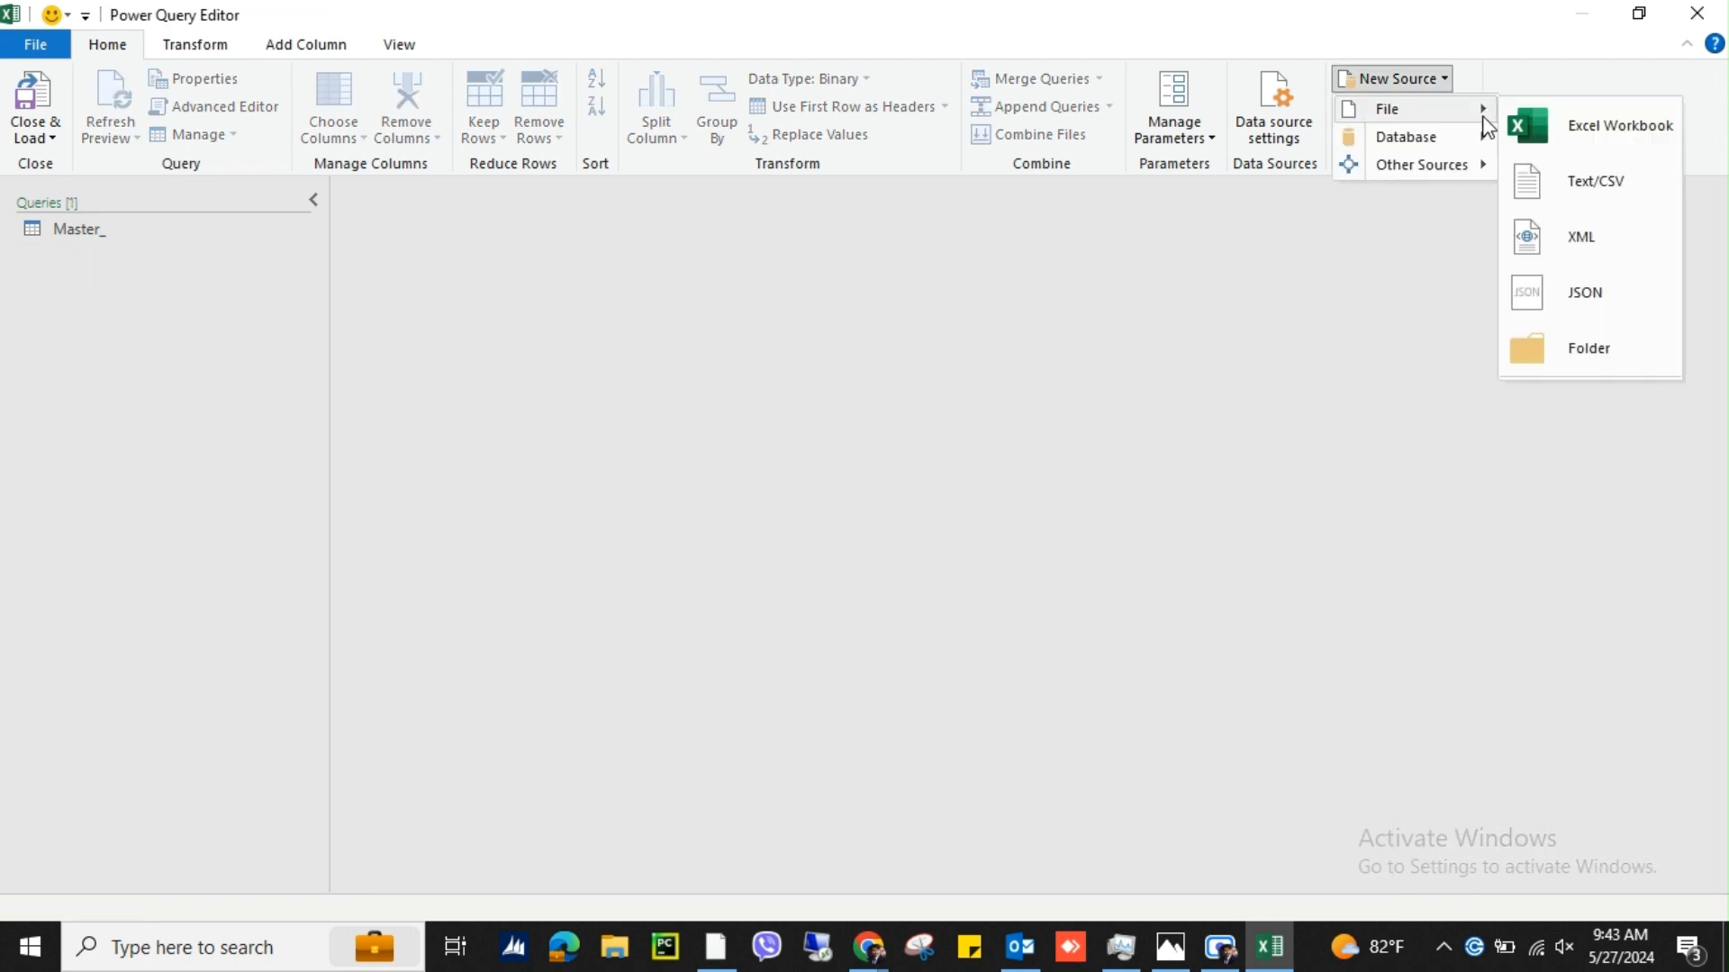
click(1602, 371)
scroll(797, 540, down, 1)
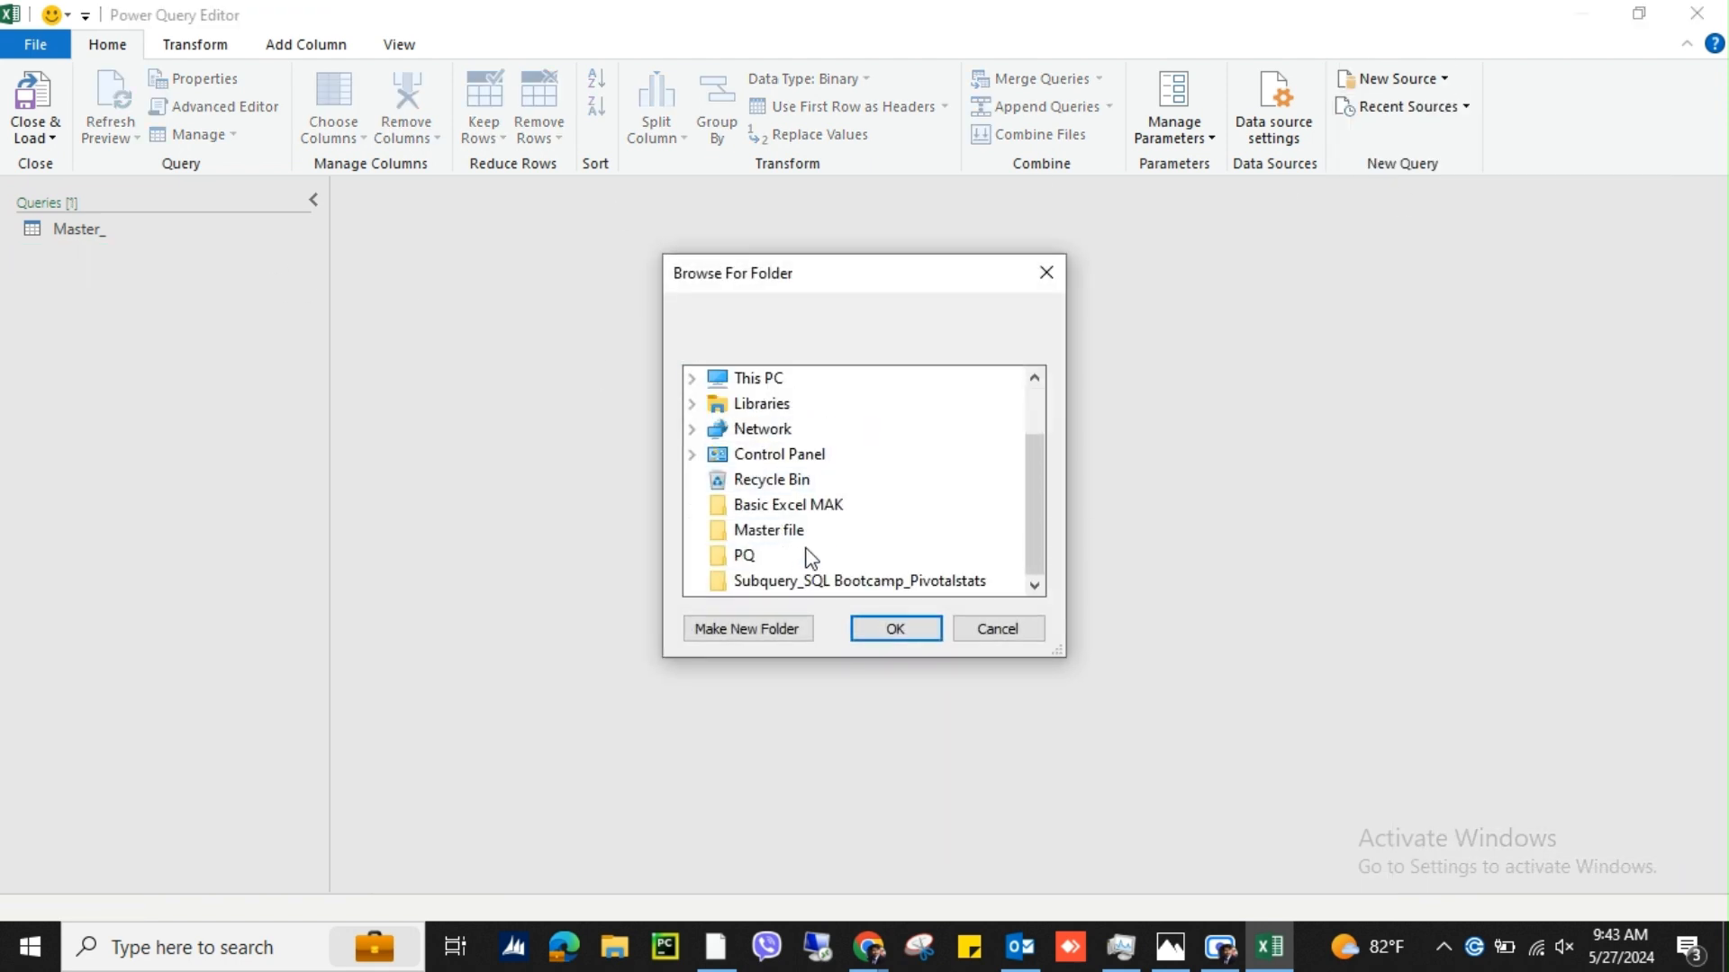
click(770, 531)
click(895, 629)
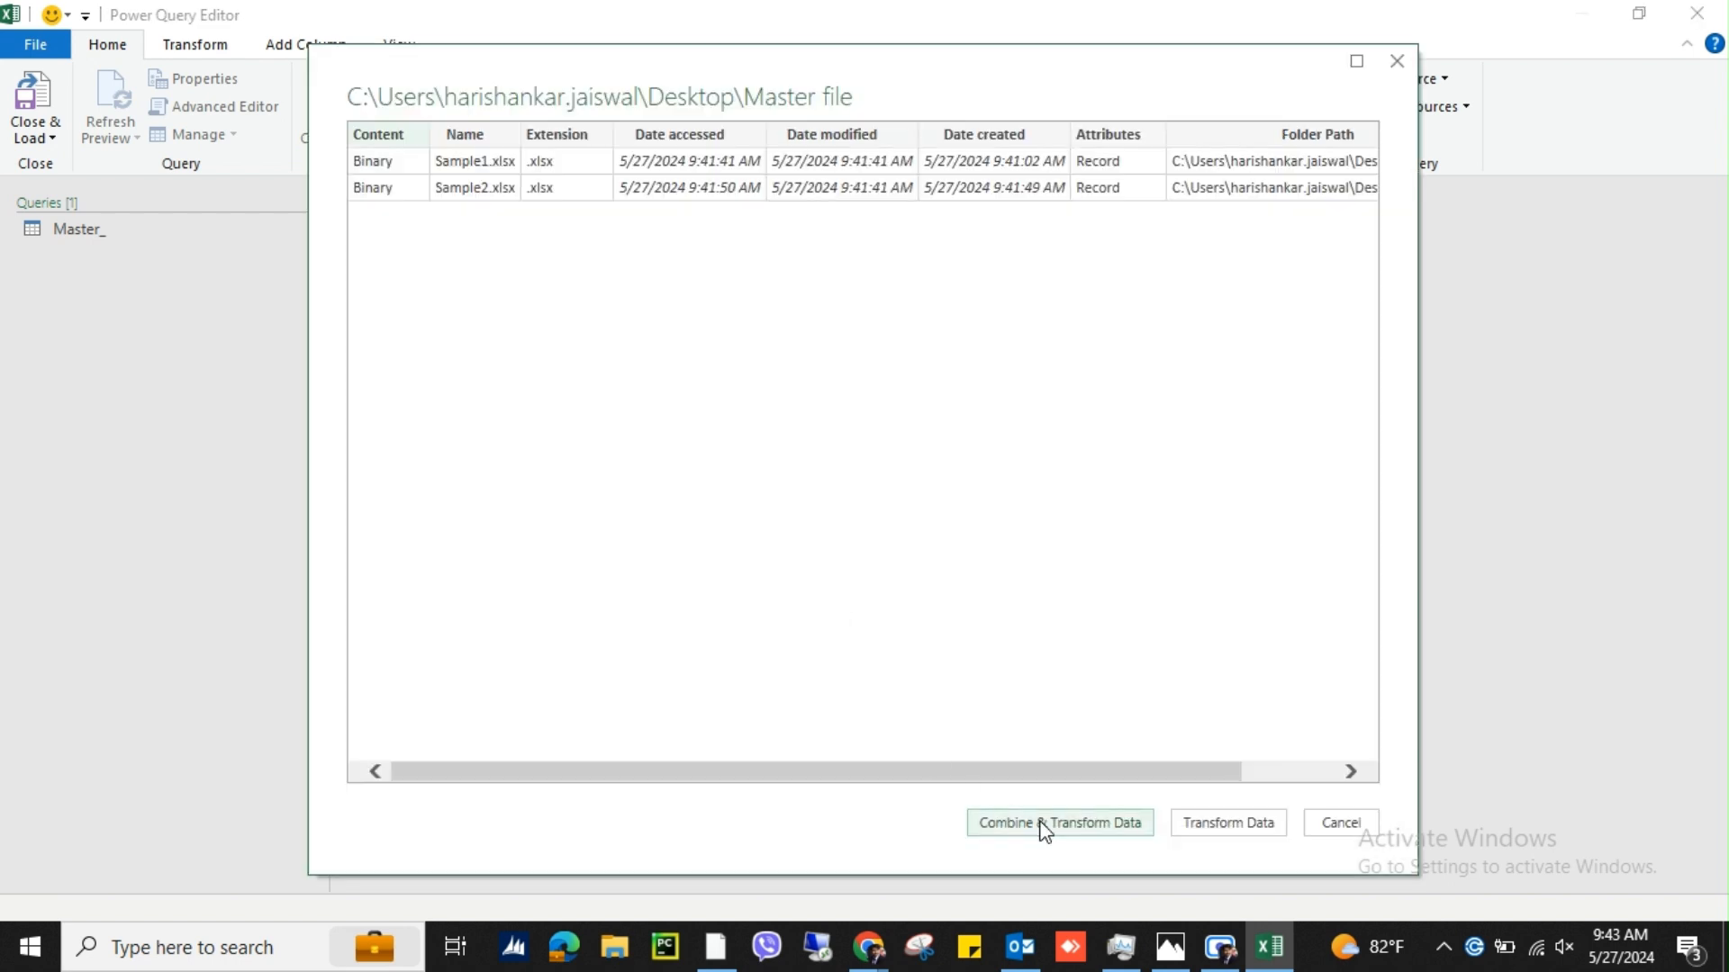
click(1045, 823)
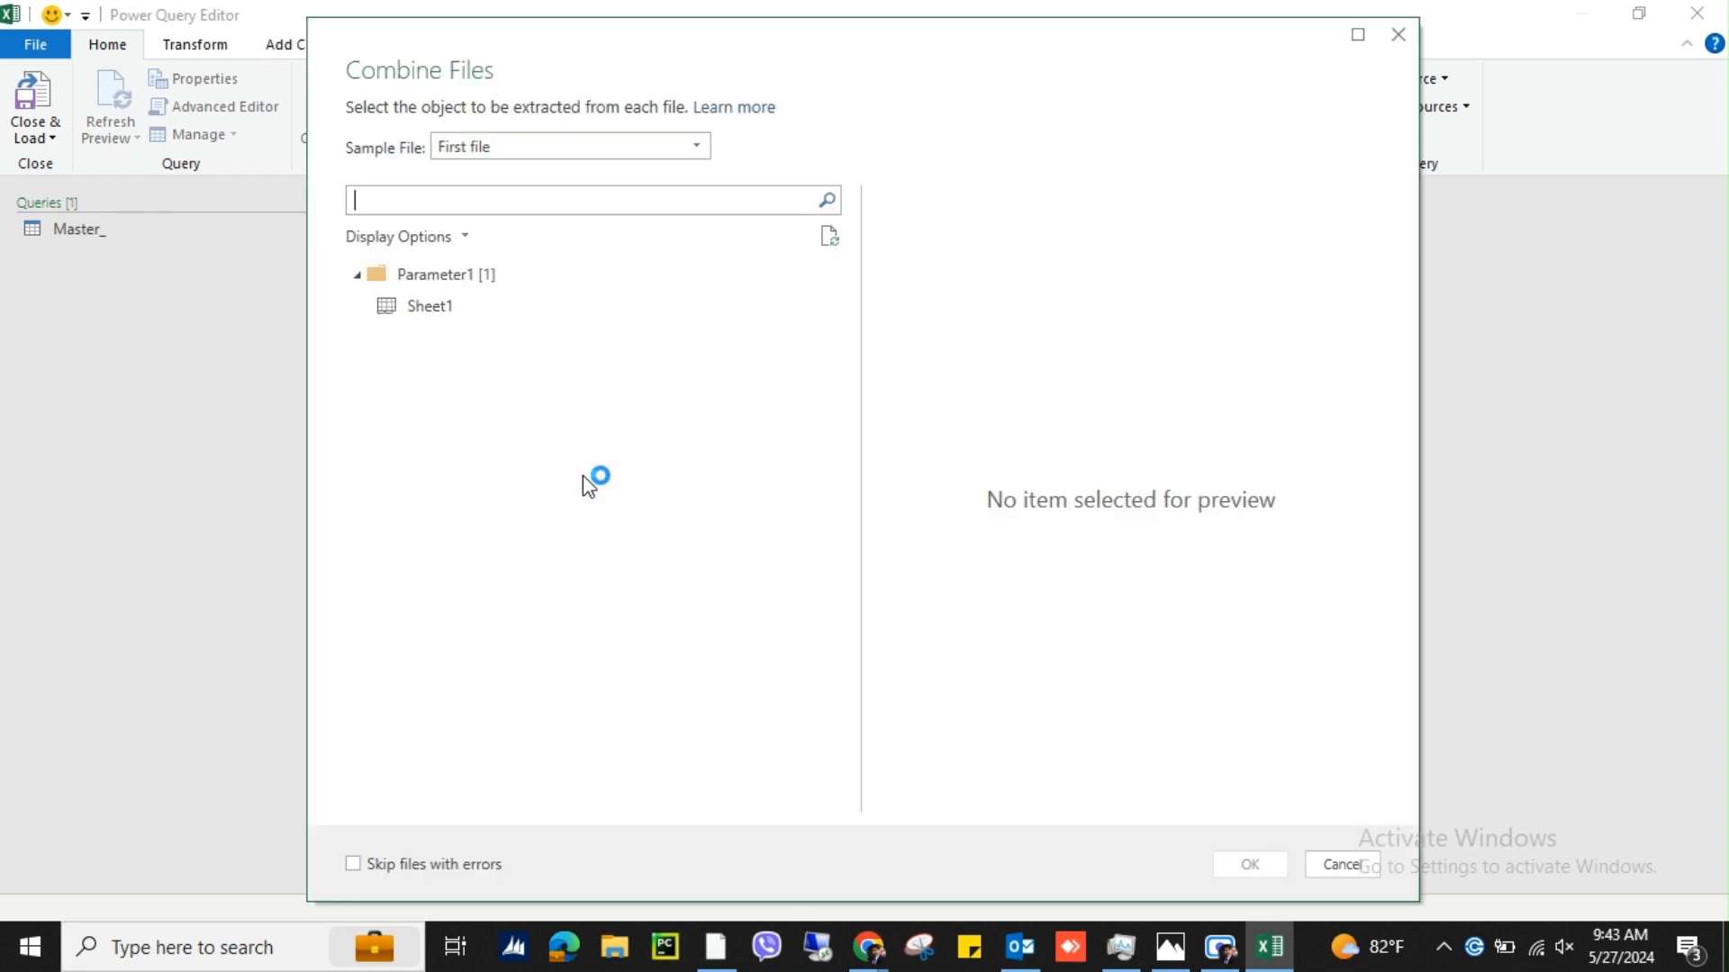
Step: Preview Sheet1 with Sample1.xlsx, Sample2.xlsx and the First file option in turn as the sample file
click(520, 151)
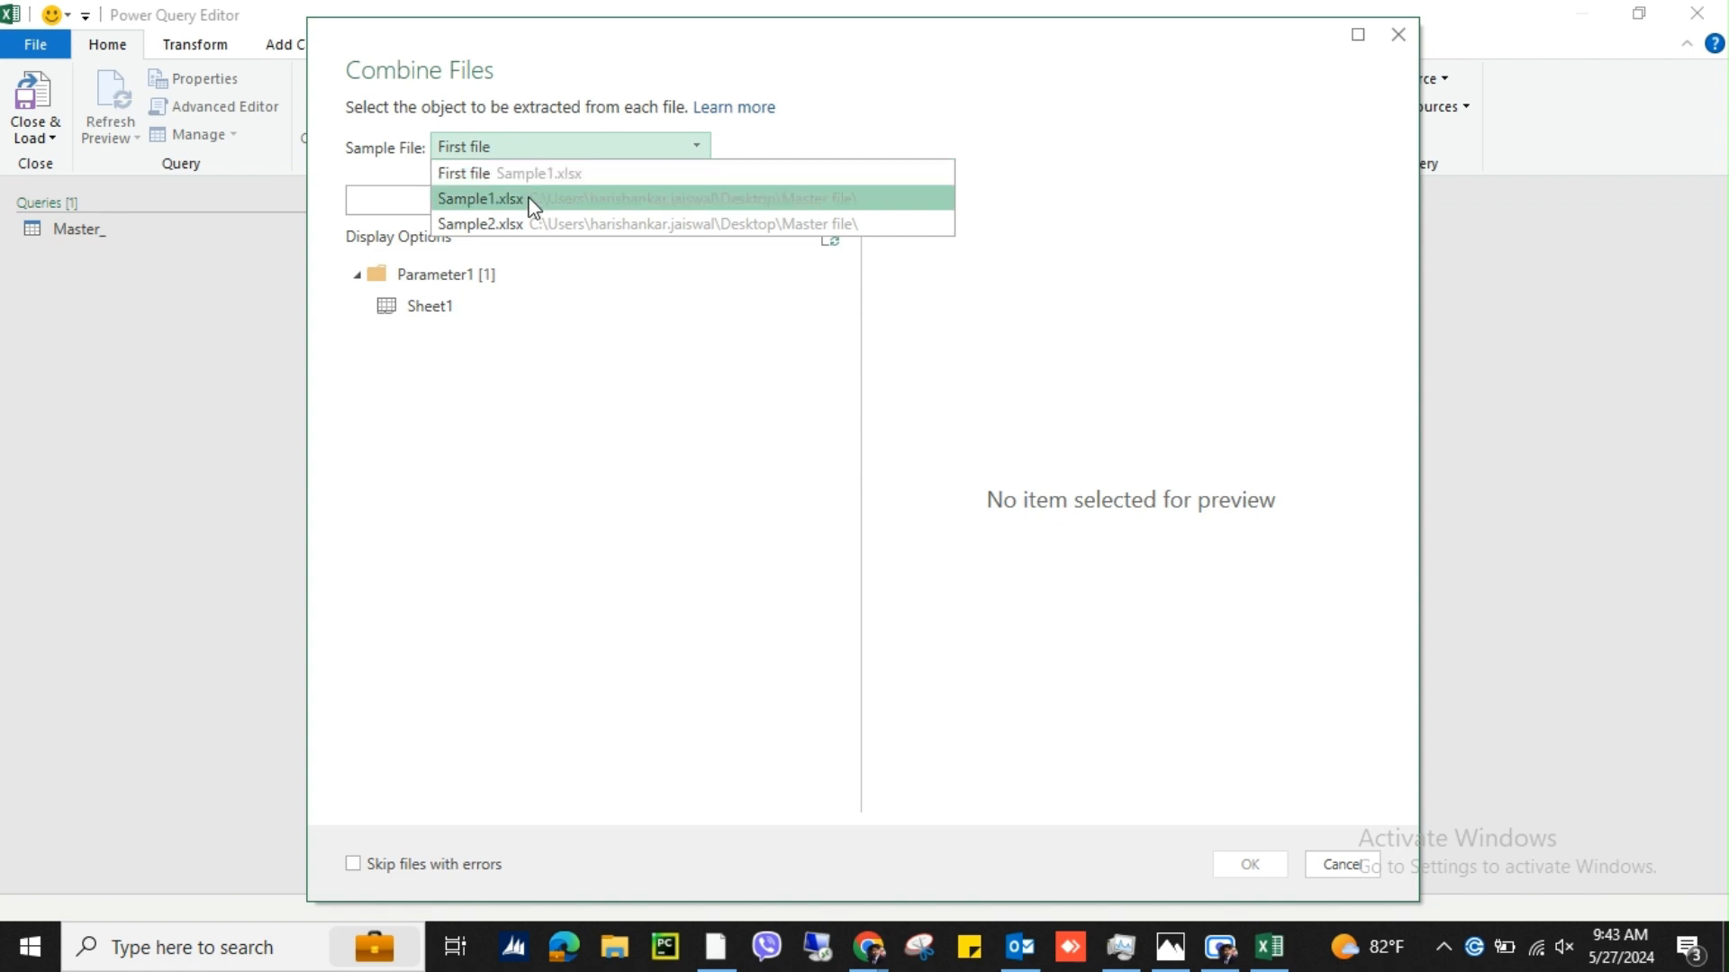
click(528, 199)
click(490, 307)
click(534, 151)
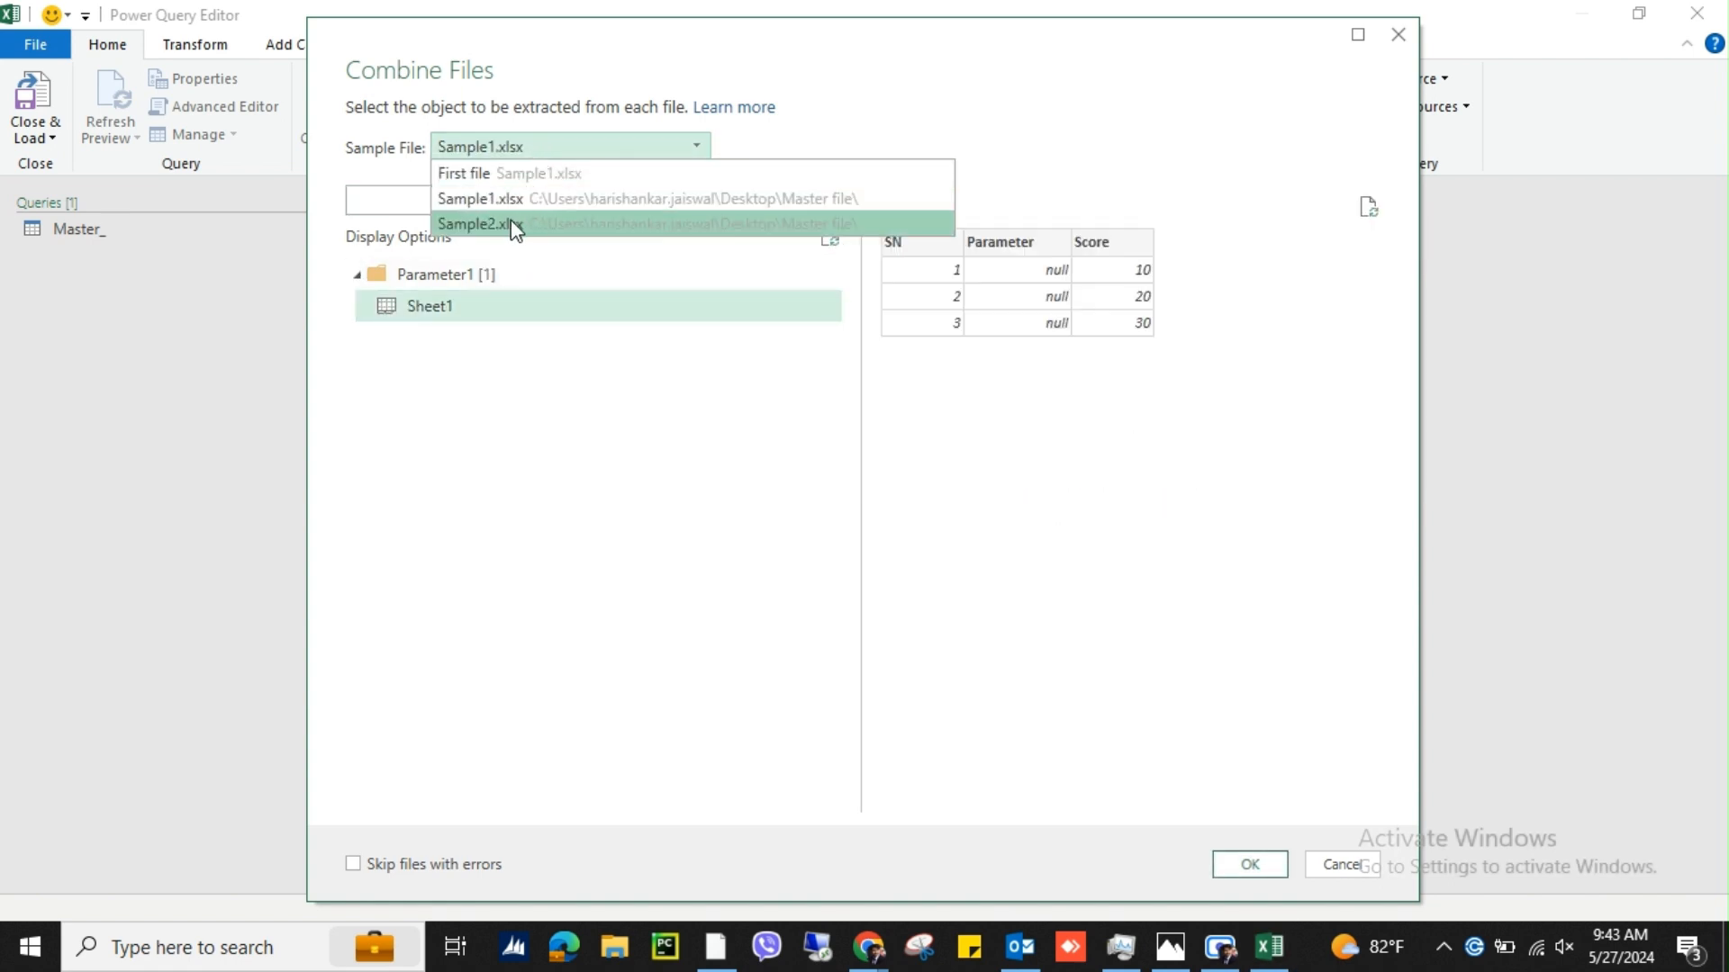
click(511, 223)
click(481, 317)
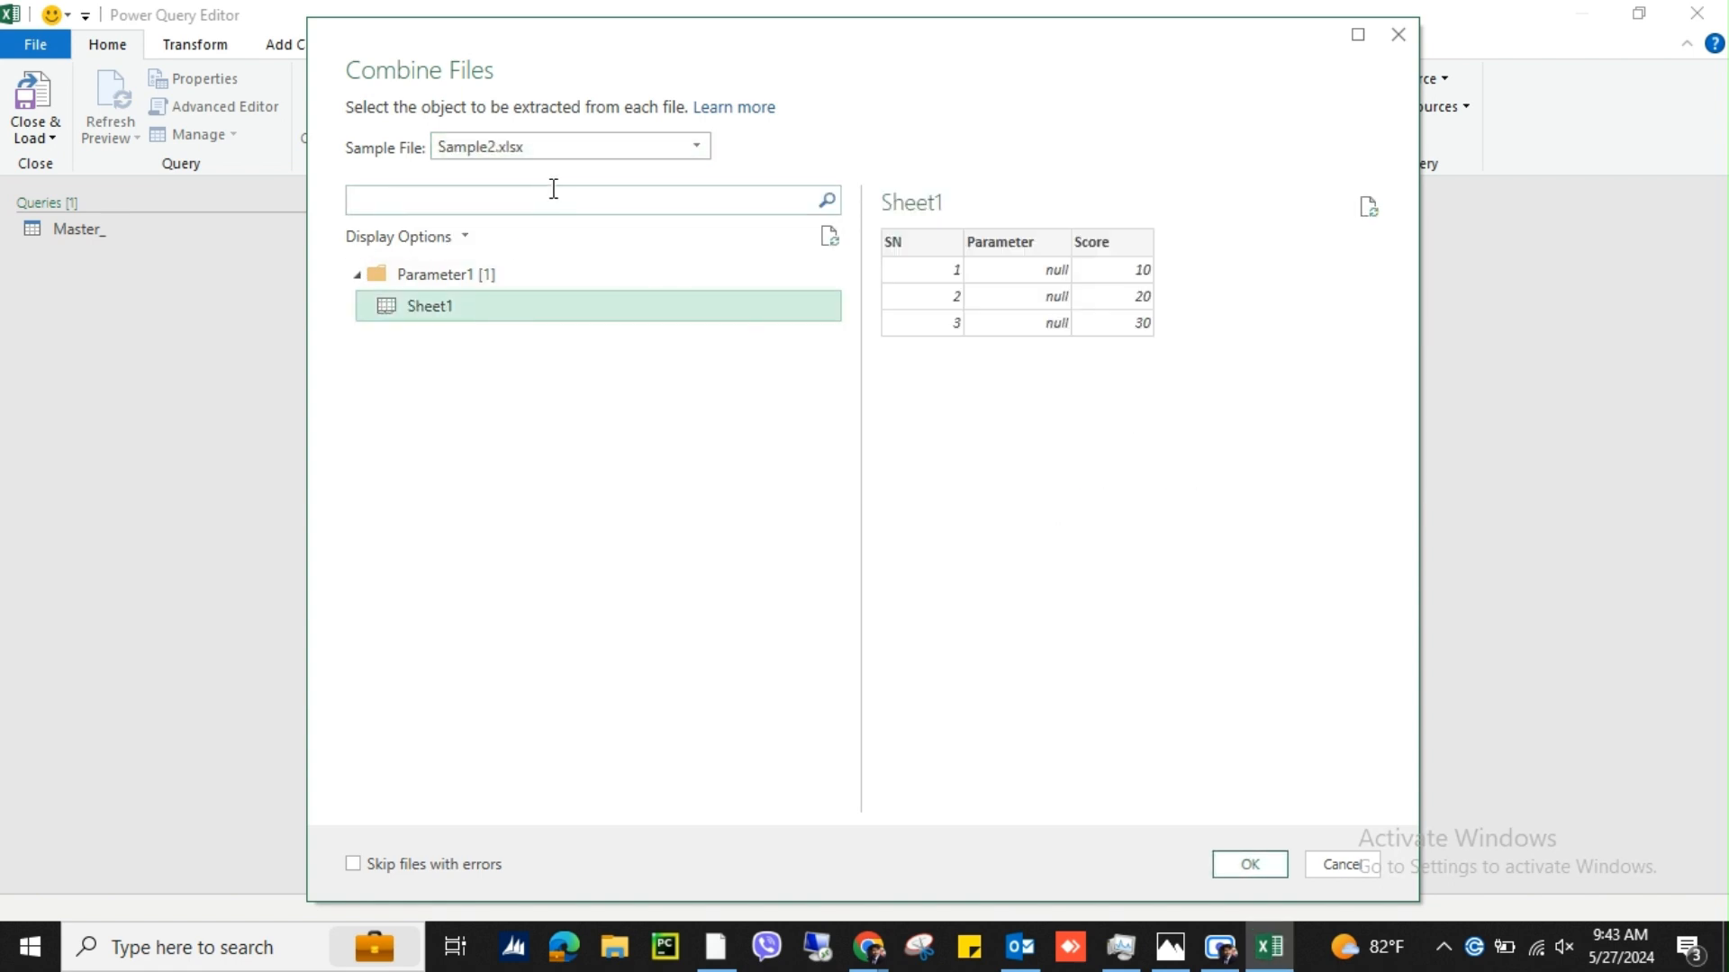
click(539, 153)
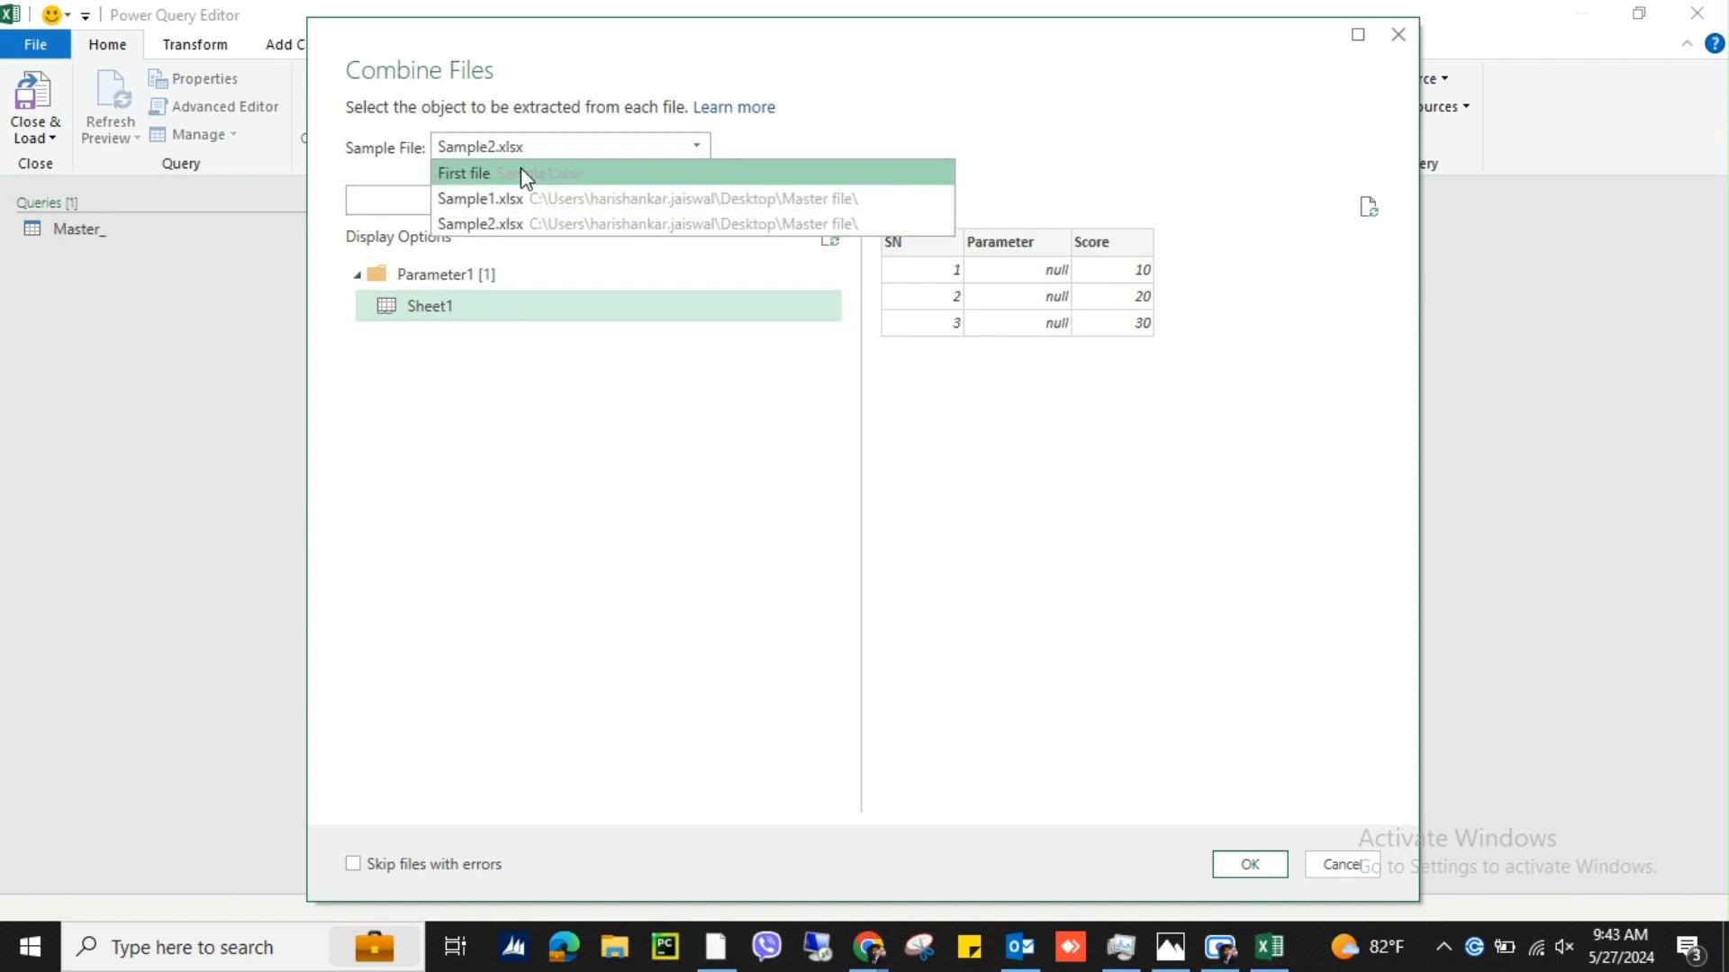
click(520, 169)
click(485, 307)
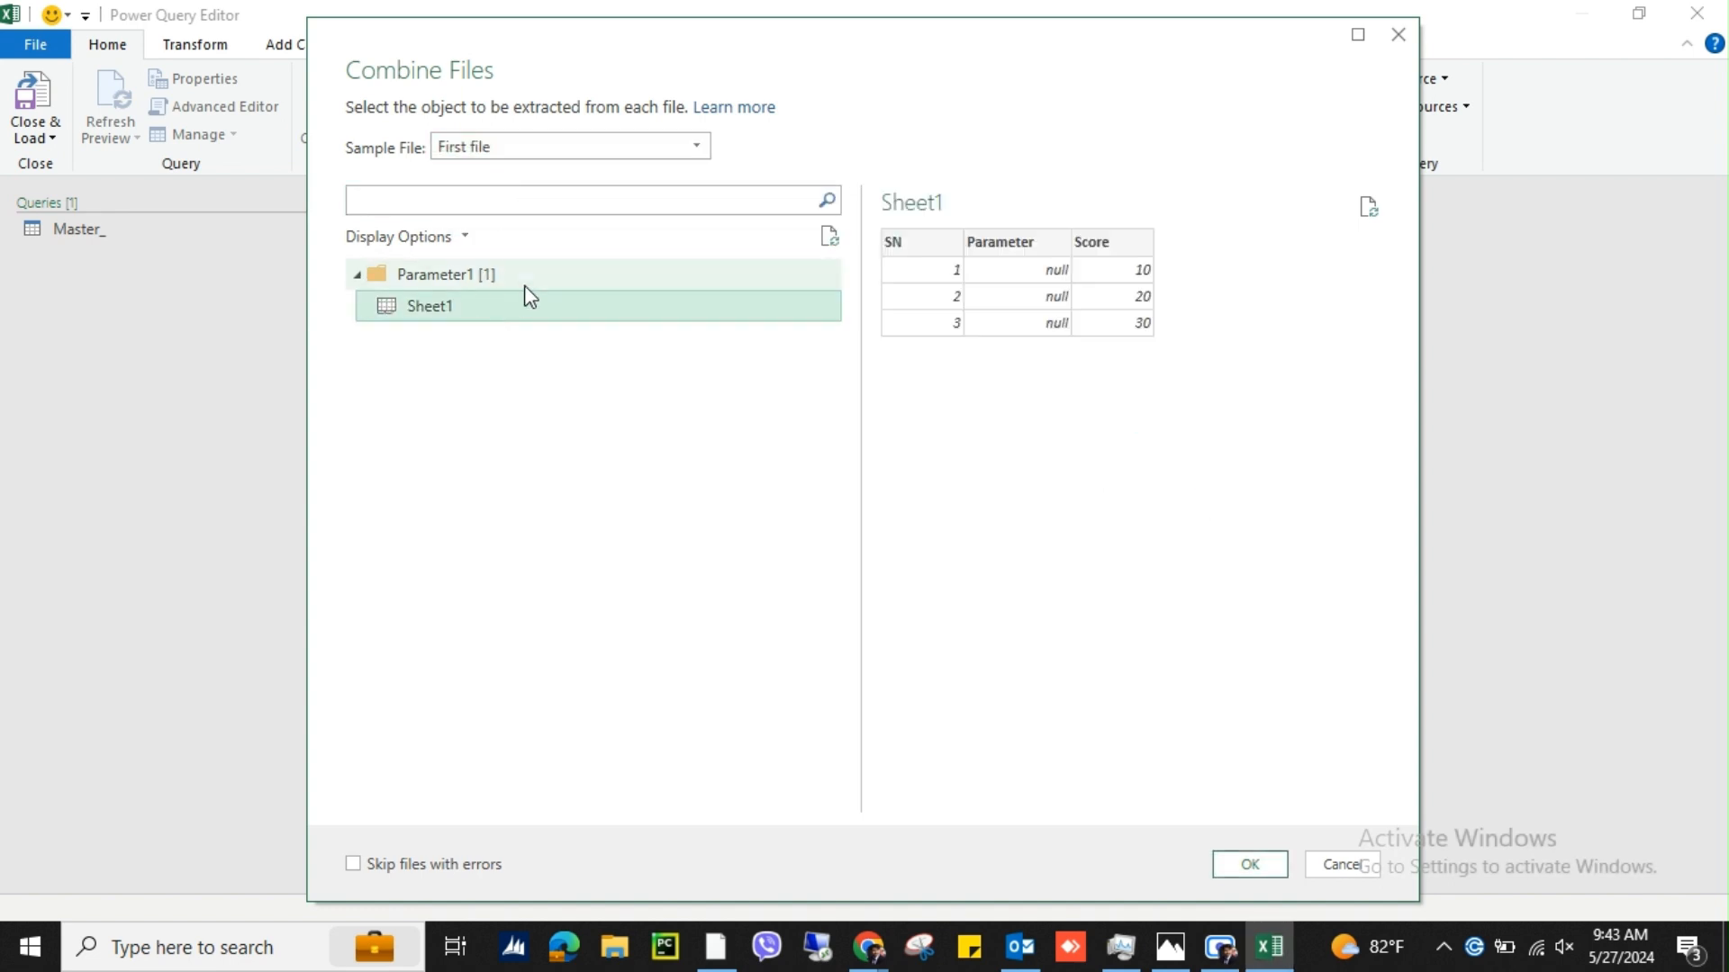
Step: Set Sample1.xlsx as the sample file and select Sheet1 as the object to extract
click(542, 150)
click(539, 194)
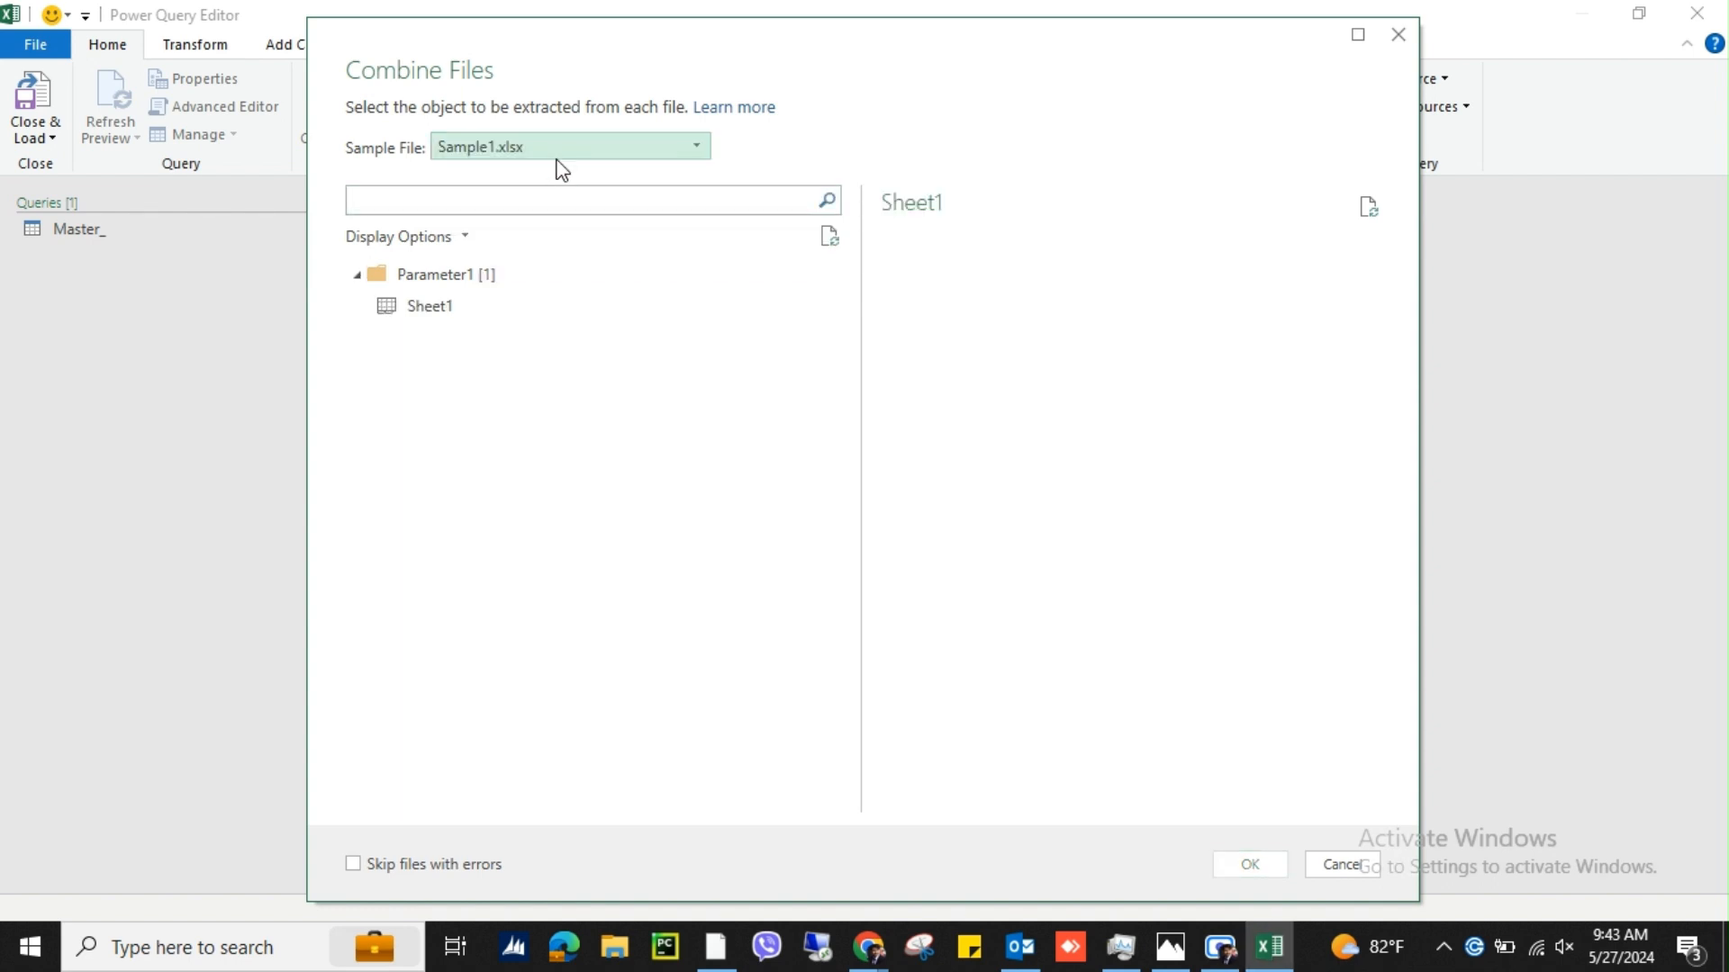
click(495, 302)
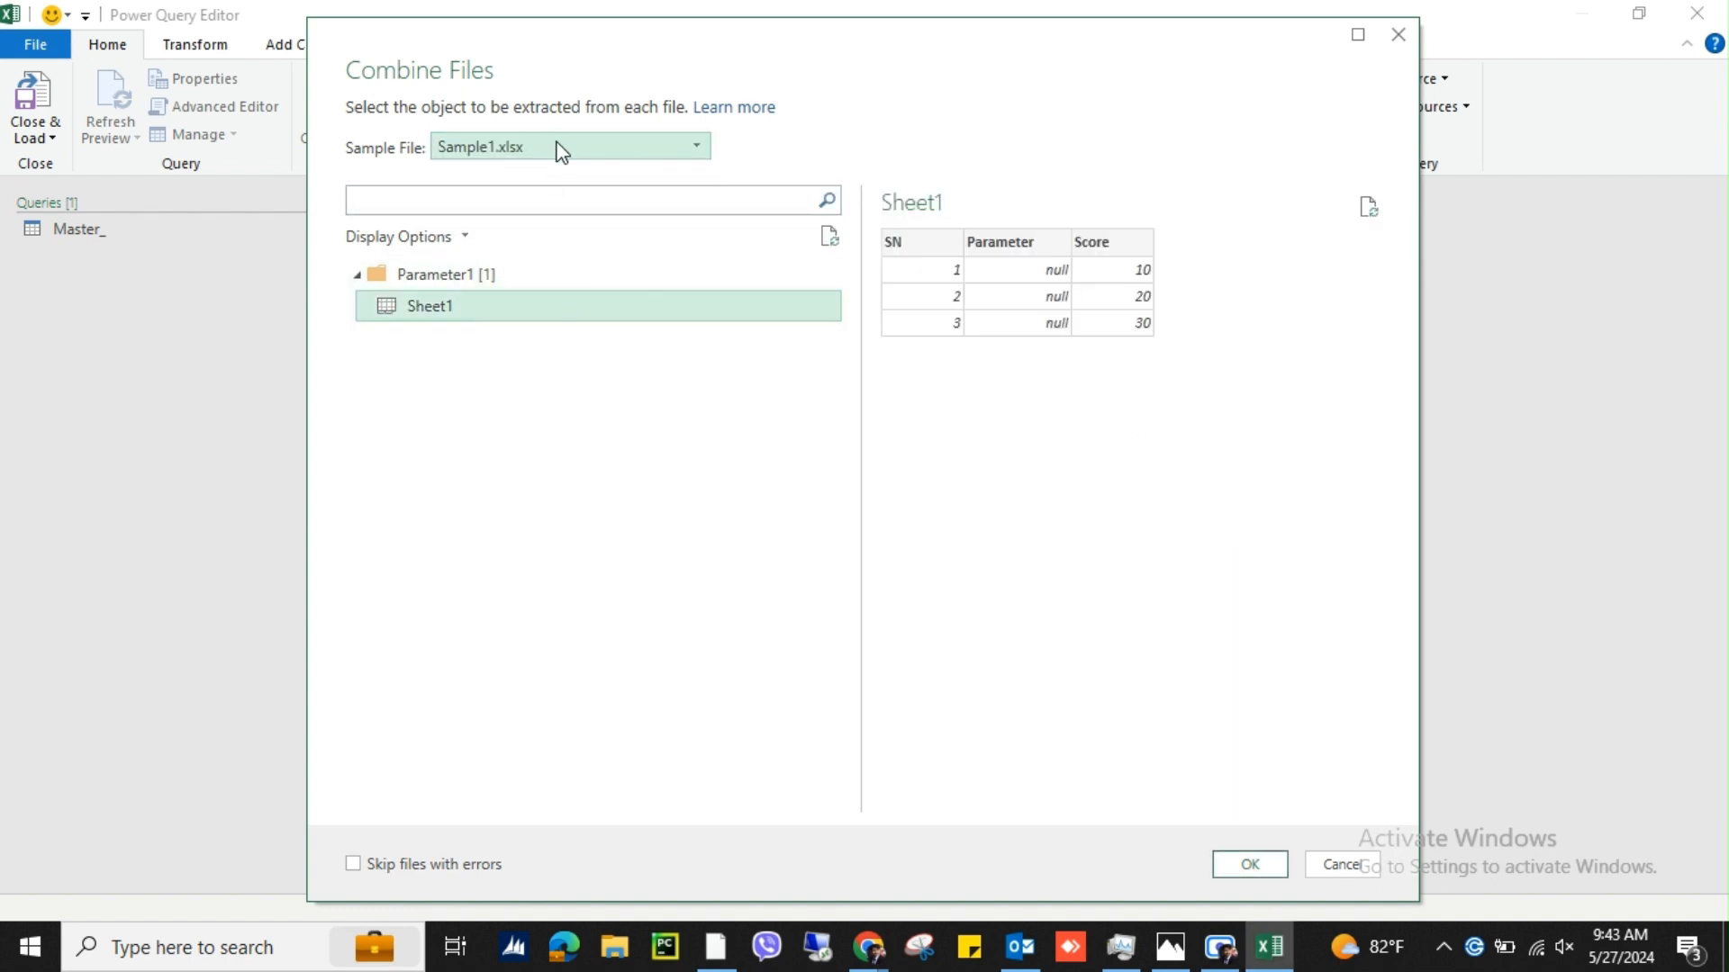
Step: Combine the files with the chosen sample settings and check the Score values of each row in the result
click(1248, 864)
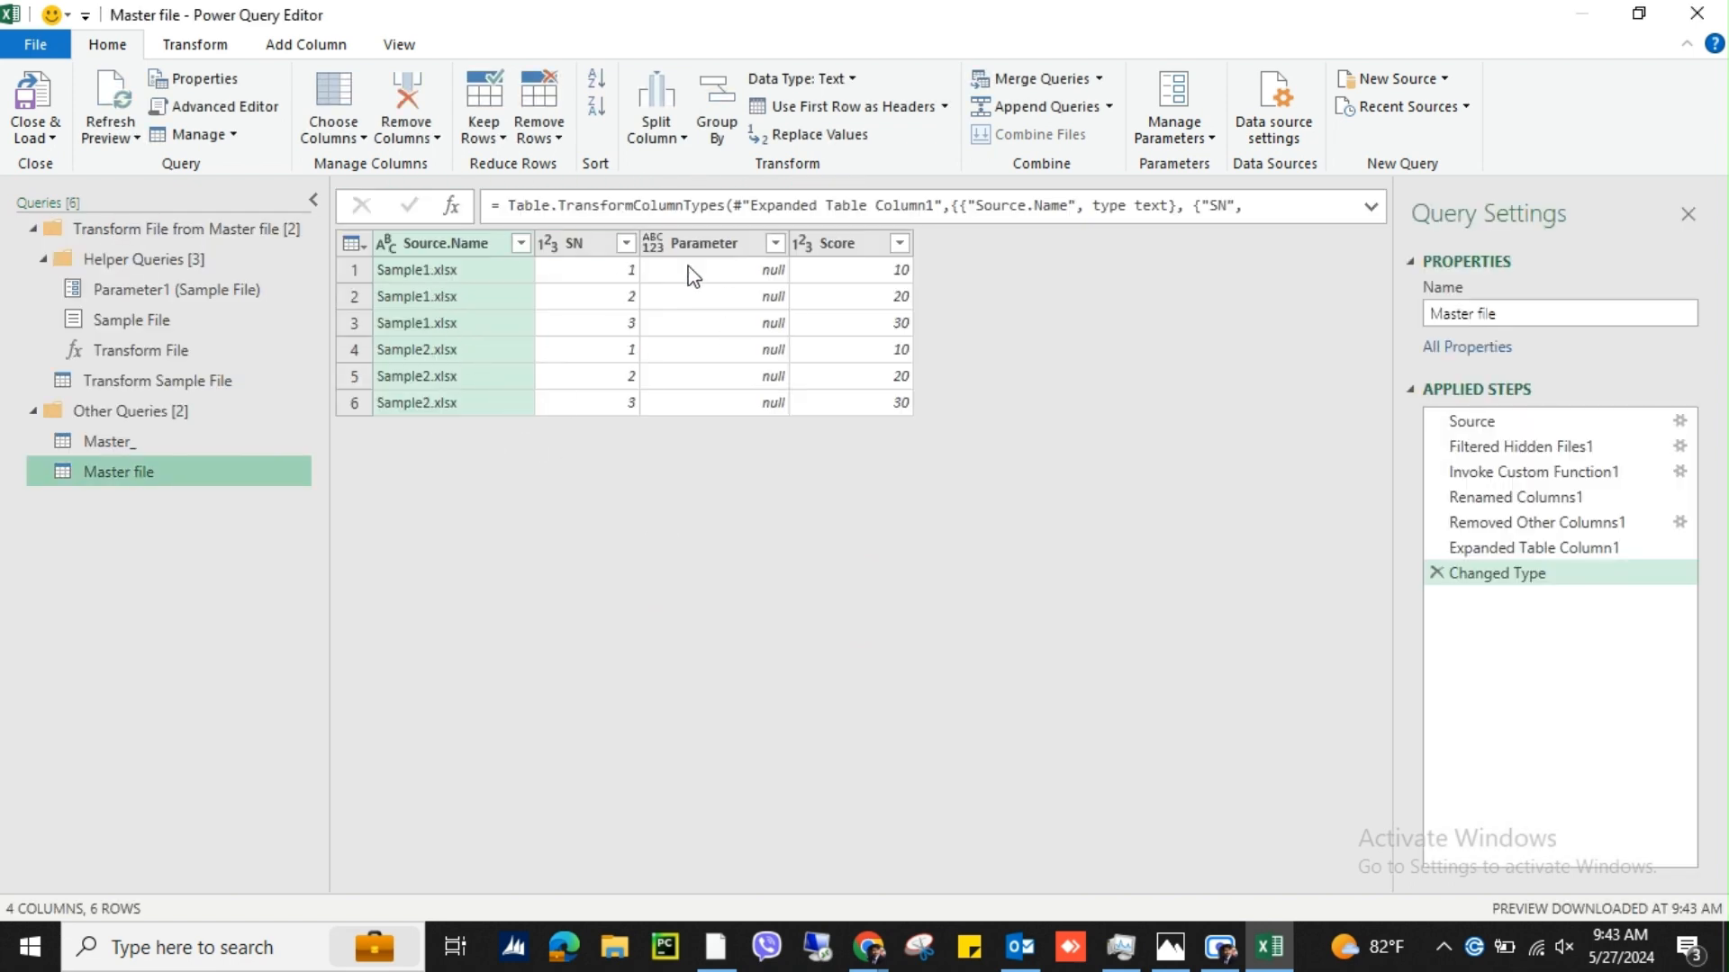
click(850, 274)
click(857, 302)
click(858, 324)
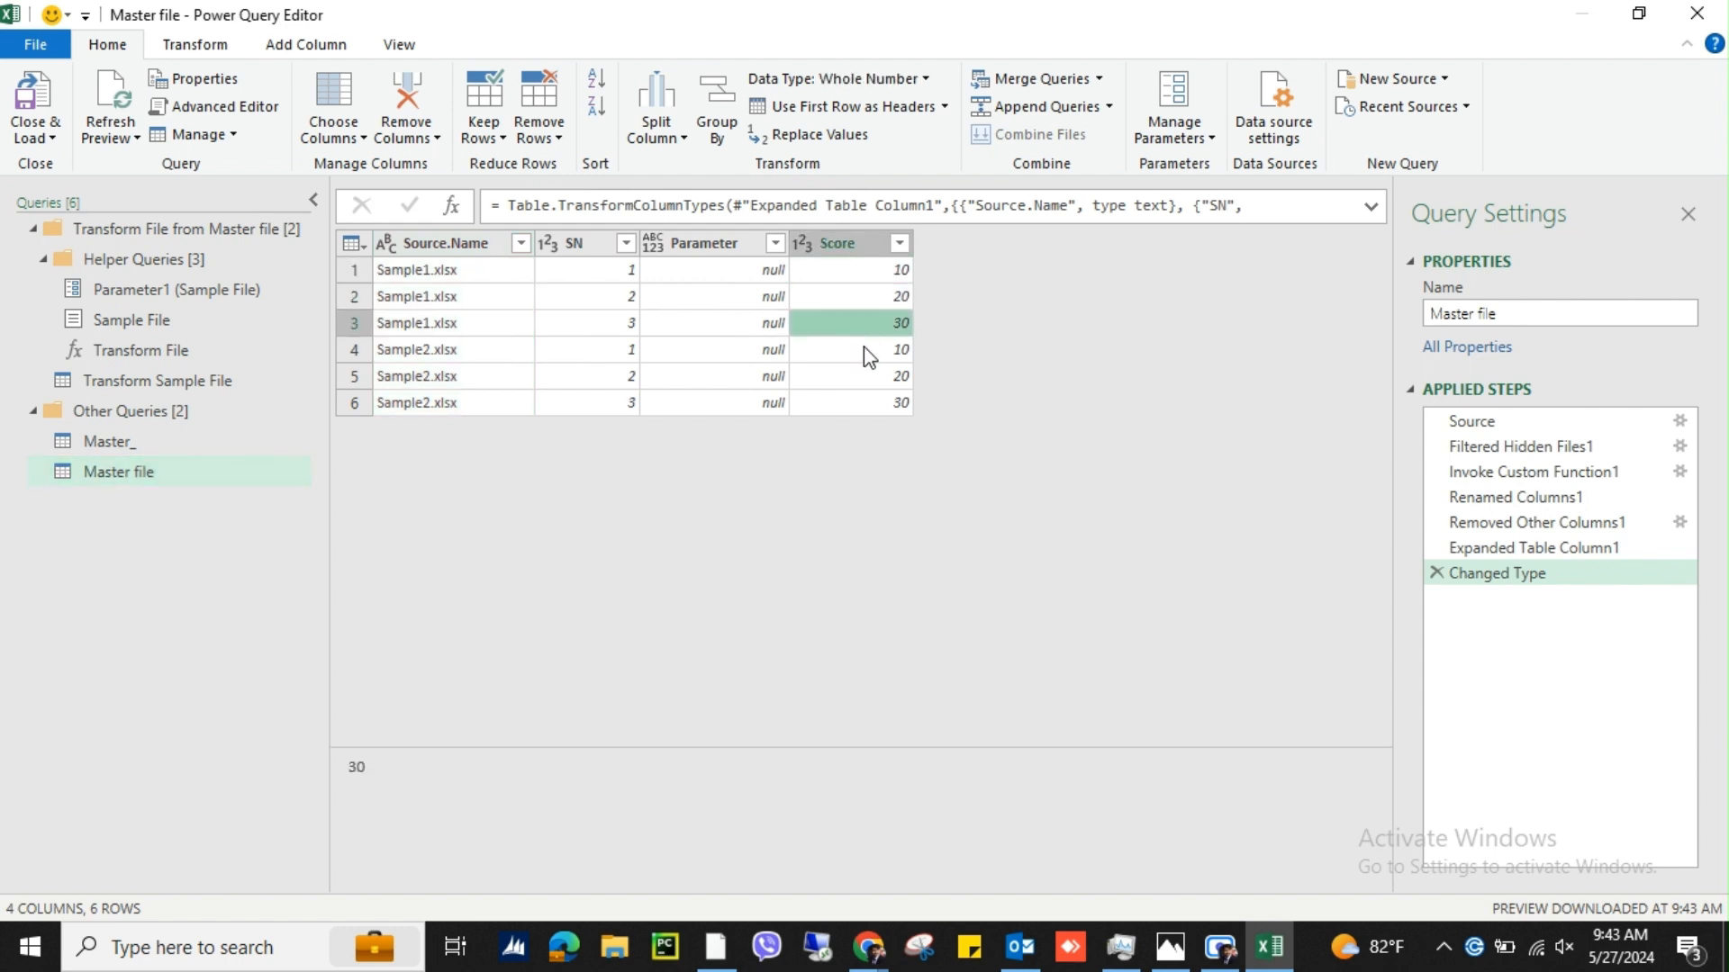
click(863, 352)
click(859, 378)
click(847, 405)
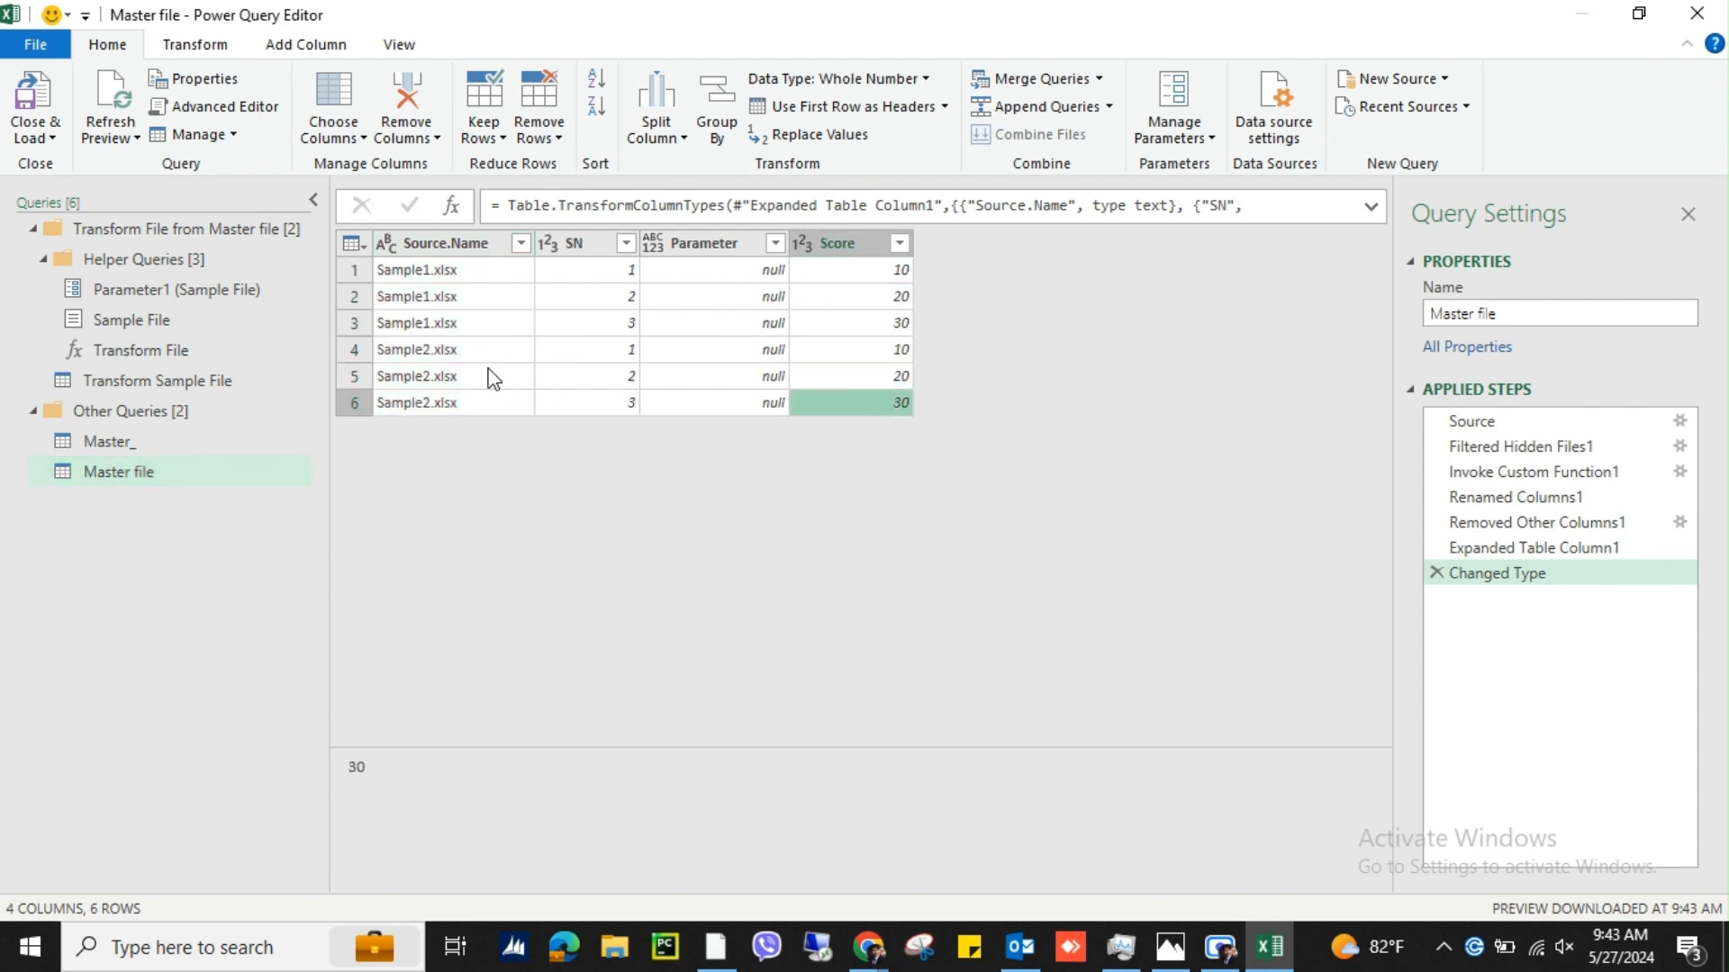
Step: Close the query editor and load the combined table to a worksheet, widen its Parameter and Score columns, and save the workbook
click(36, 138)
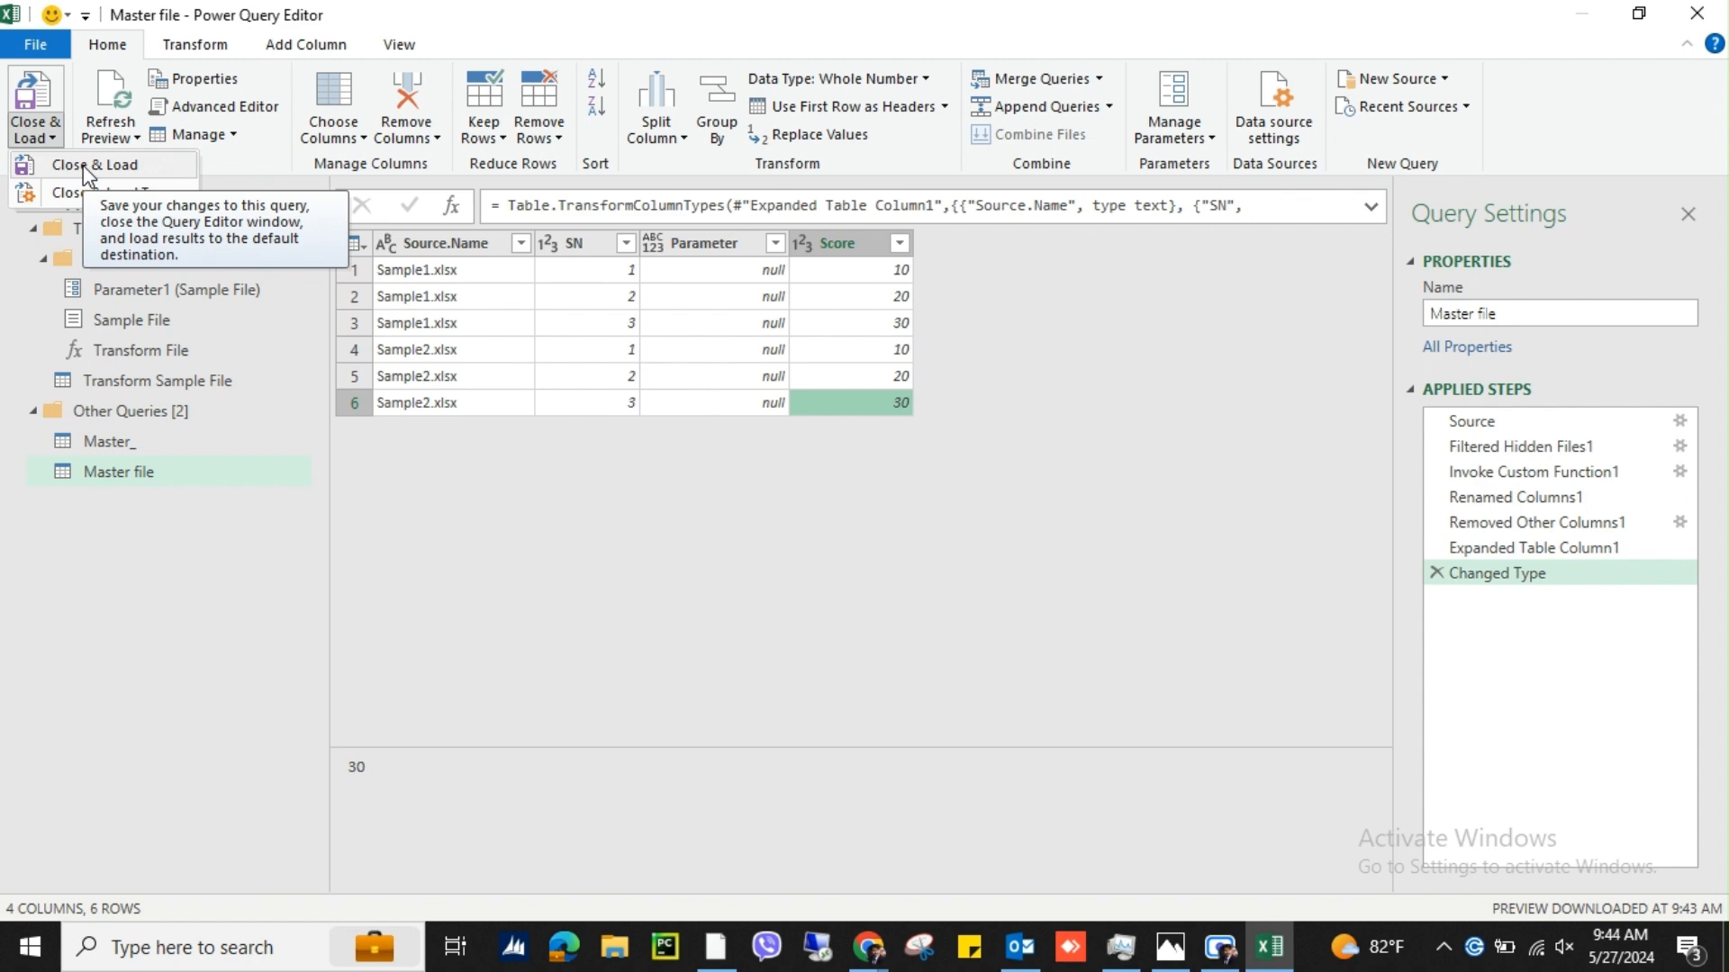
click(87, 168)
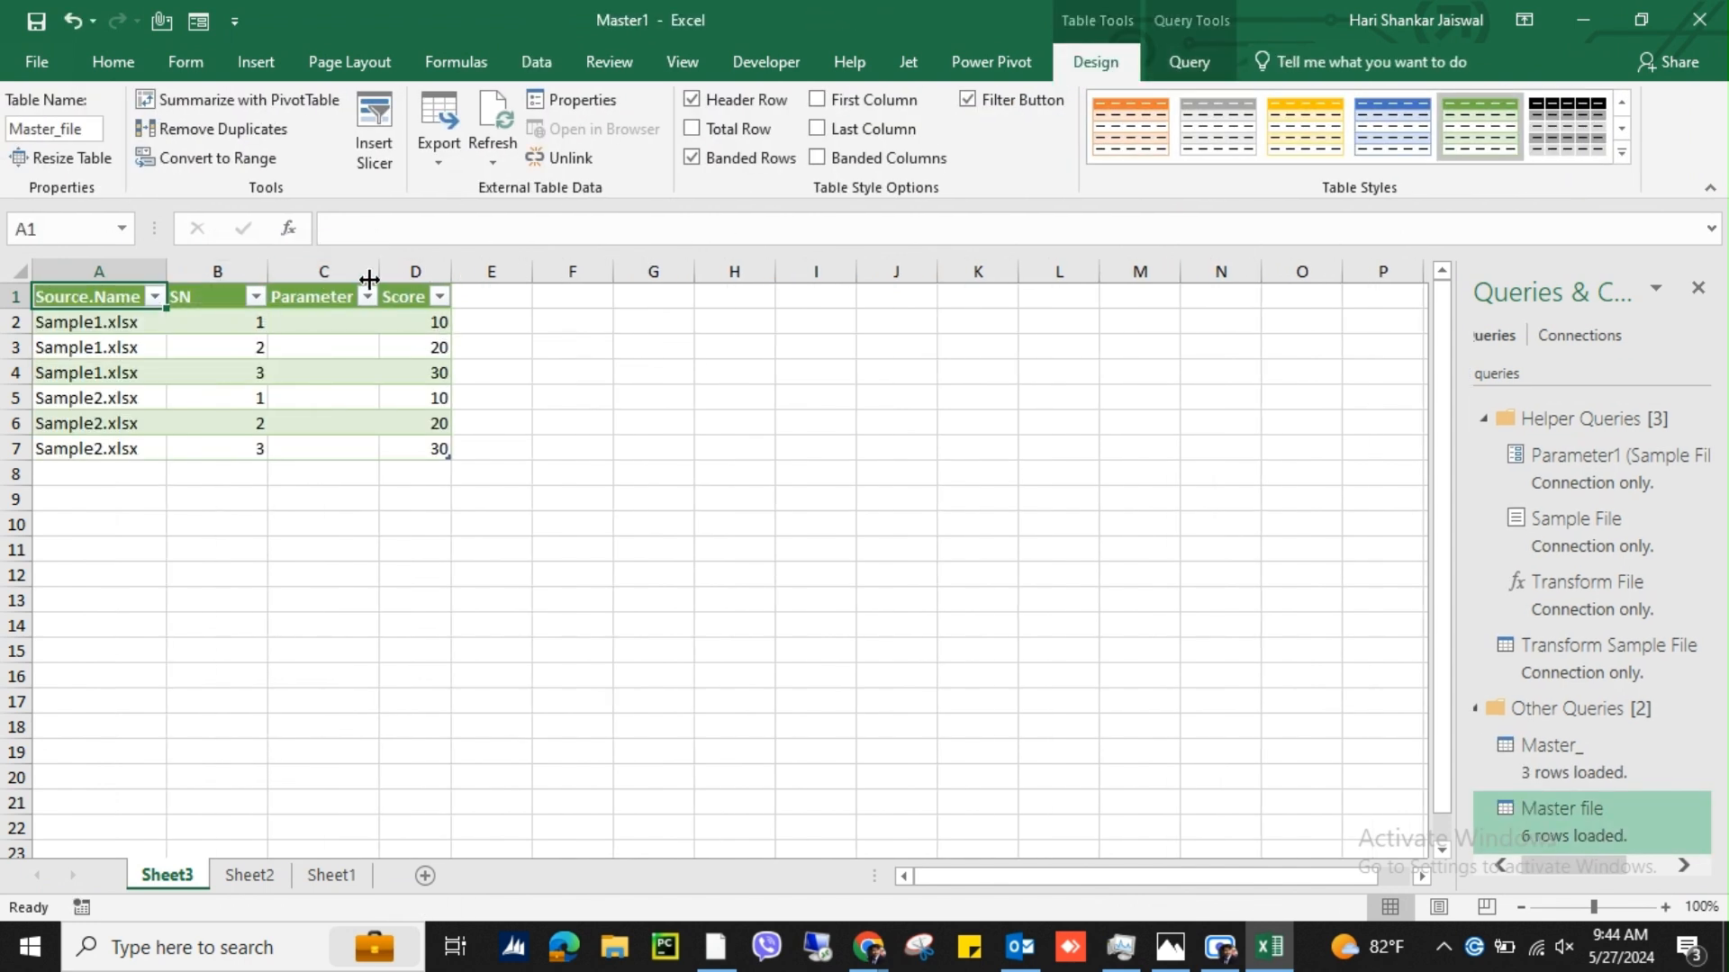
drag(370, 279, 576, 275)
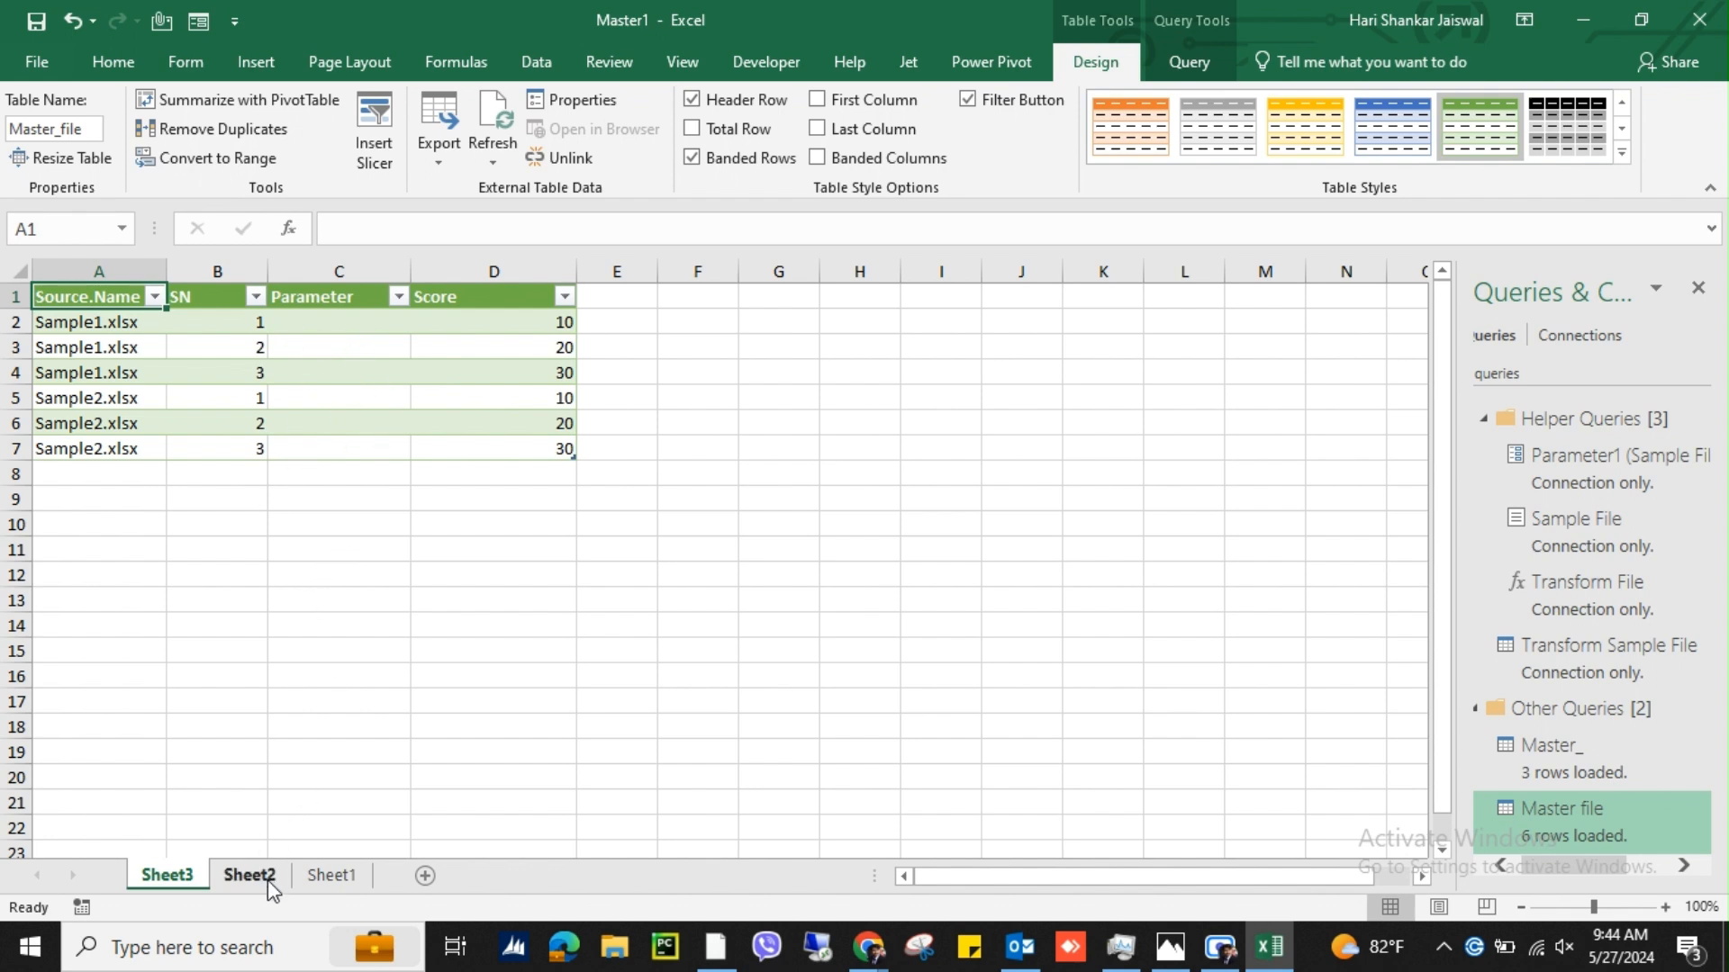
click(36, 21)
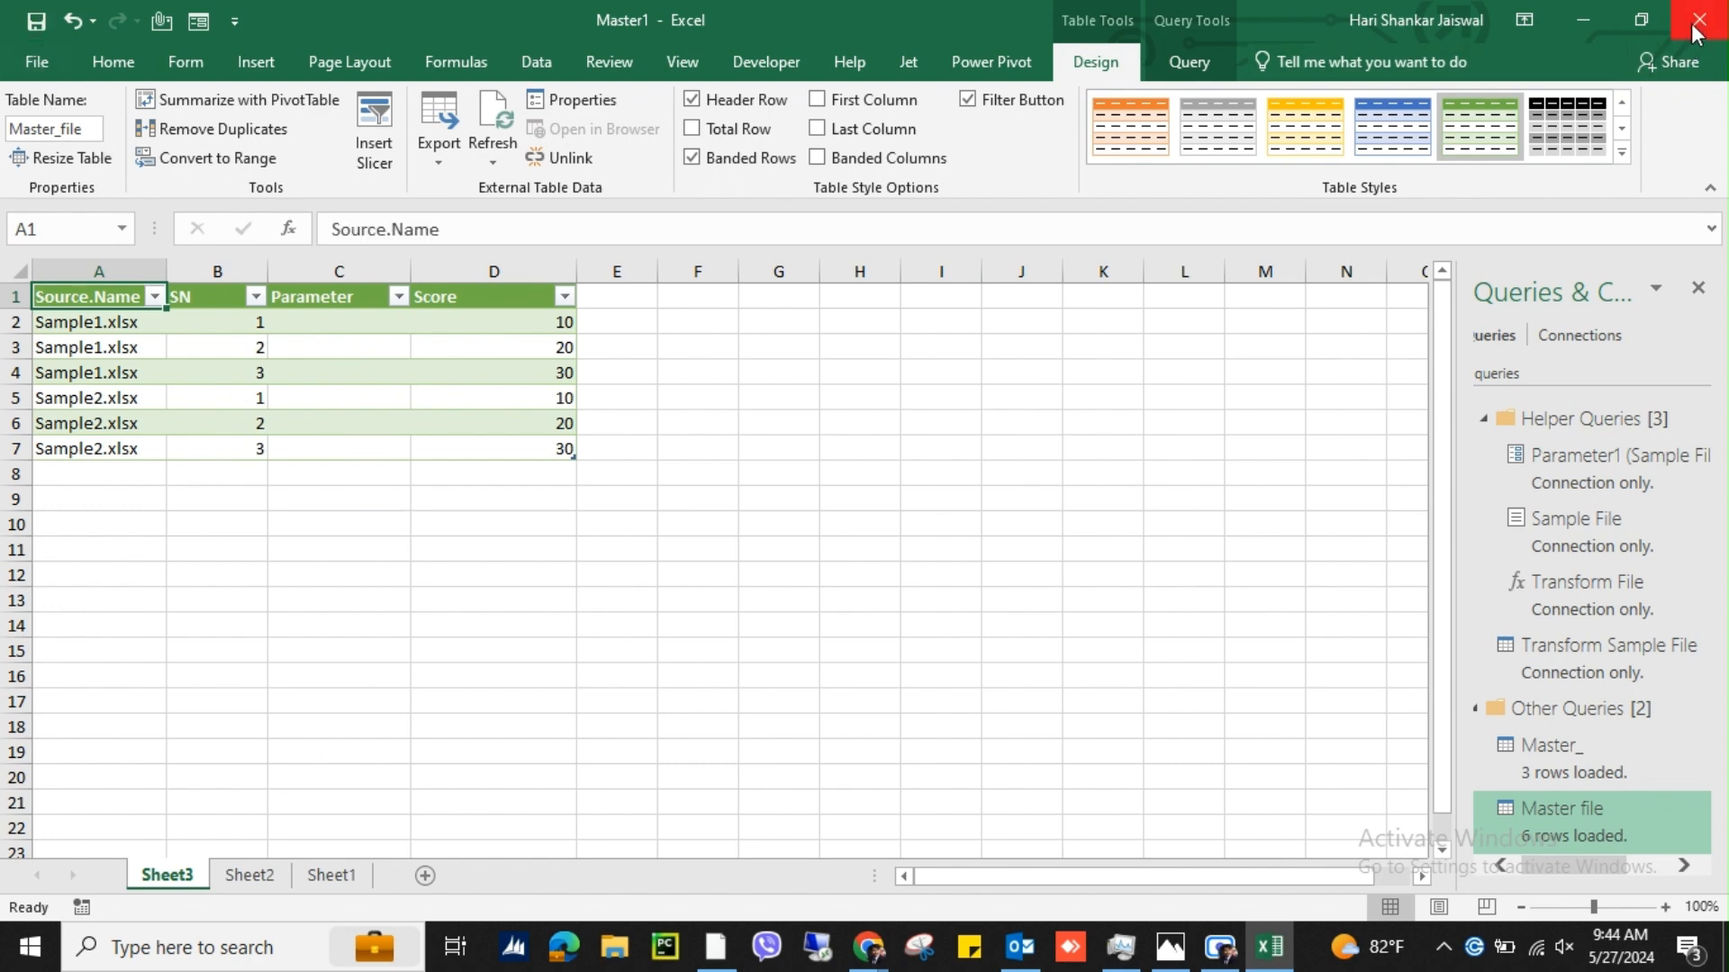
Step: Switch to the Master file folder on the desktop and duplicate the Sample2 workbook in it
click(1585, 36)
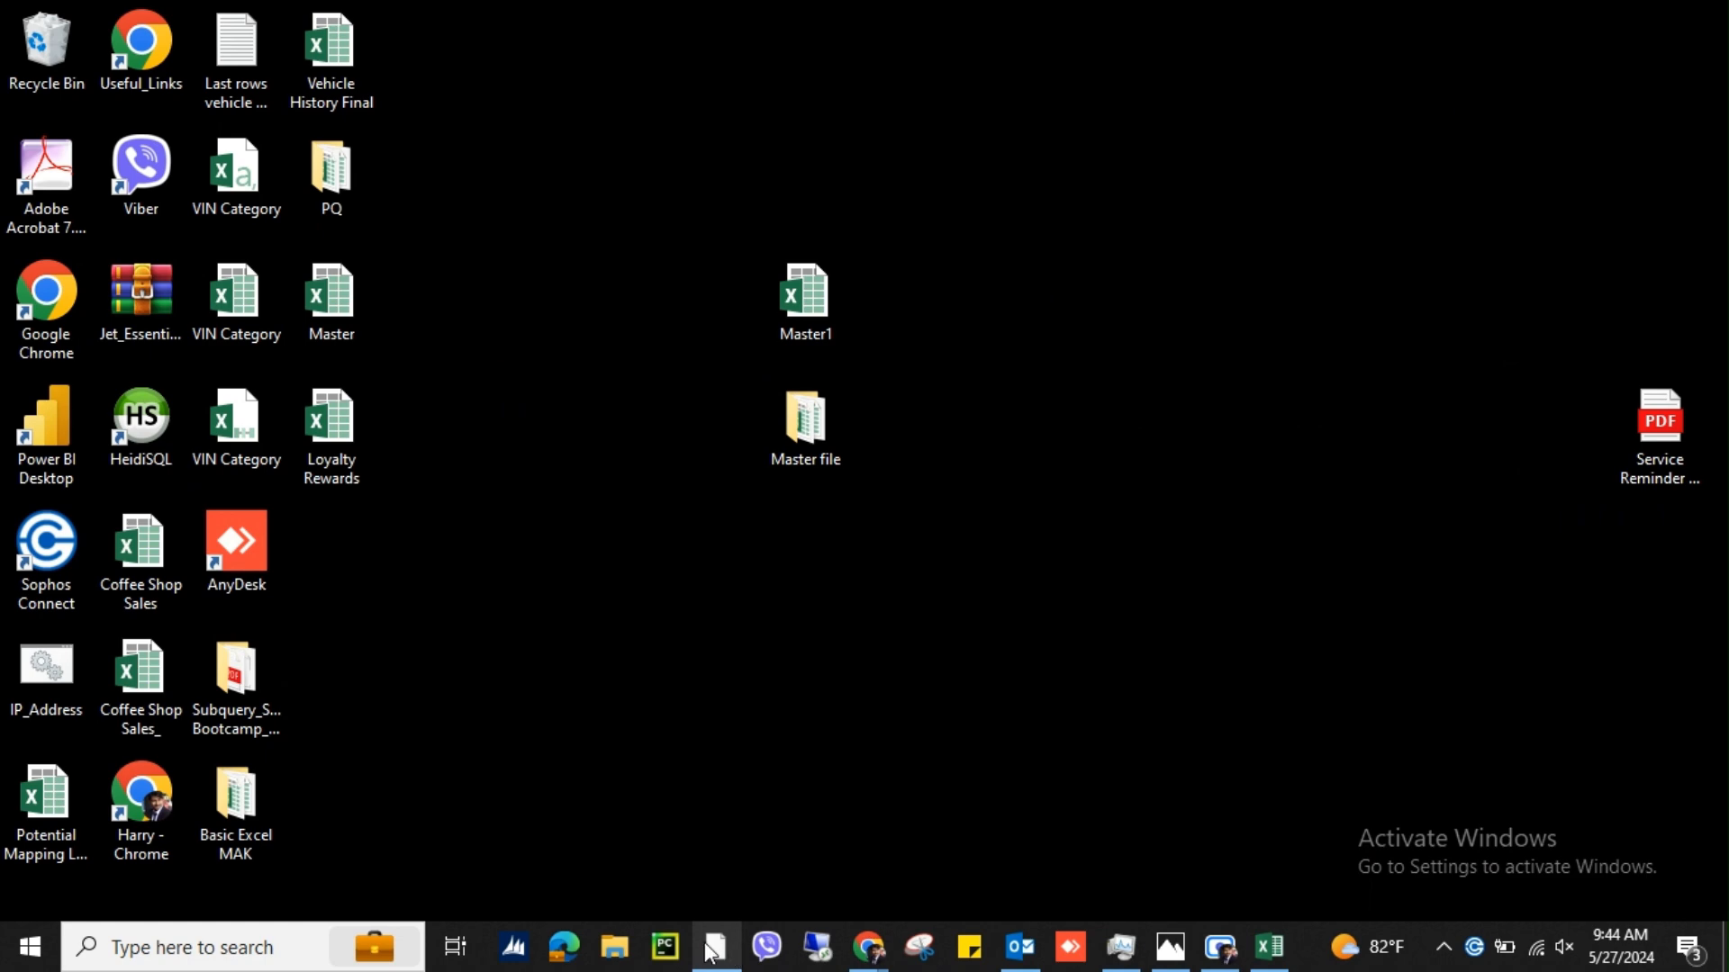
double_click(806, 422)
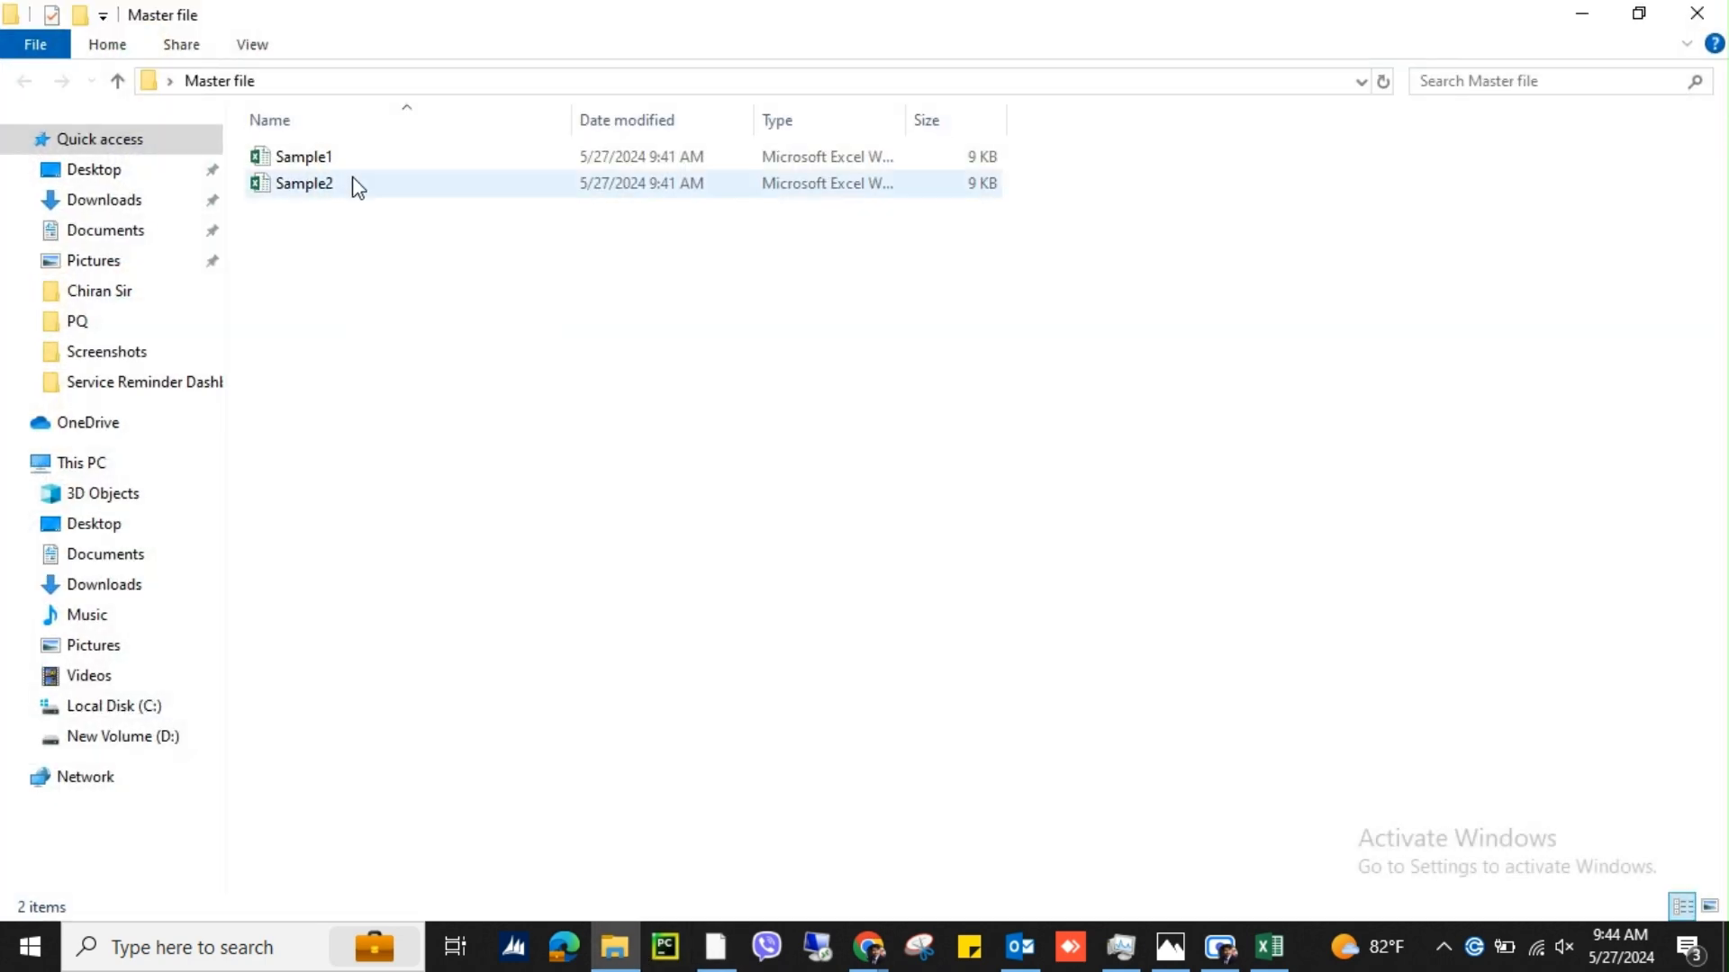
click(369, 184)
key(ctrl+c)
key(ctrl+v)
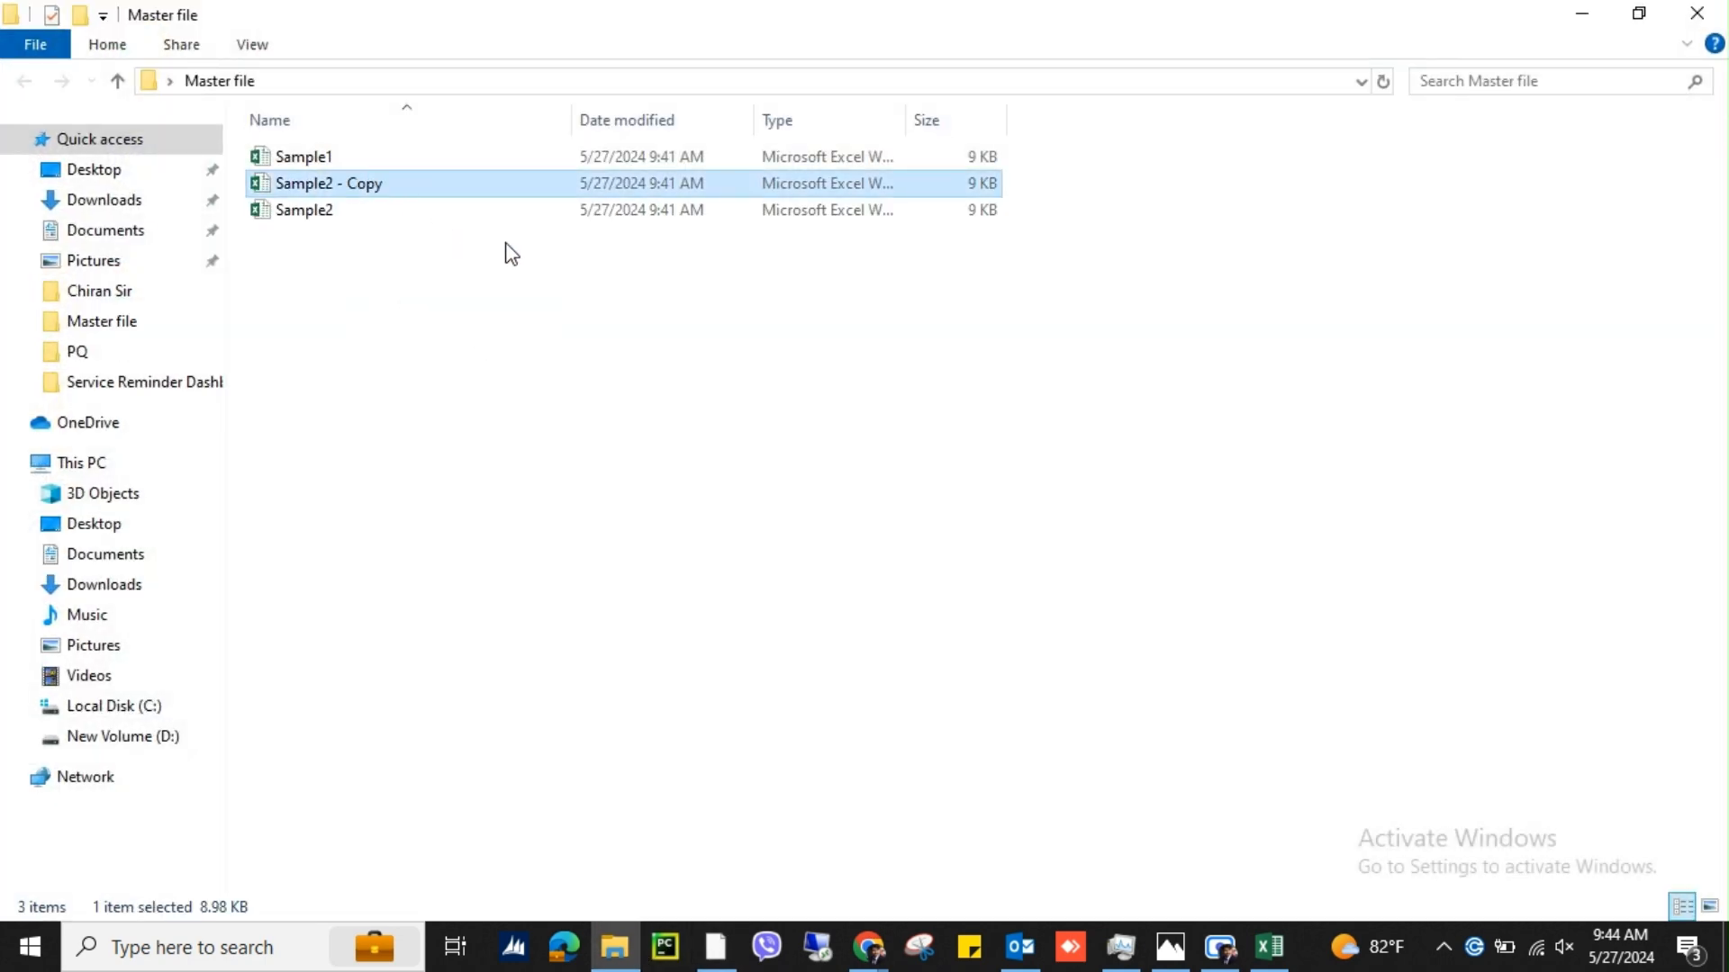
Step: Rename the copy of Sample2 to Sample3
key(F2)
click(404, 183)
key(BackSpace)
key(BackSpace)
key(BackSpace)
key(BackSpace)
key(BackSpace)
key(BackSpace)
key(BackSpace)
key(BackSpace)
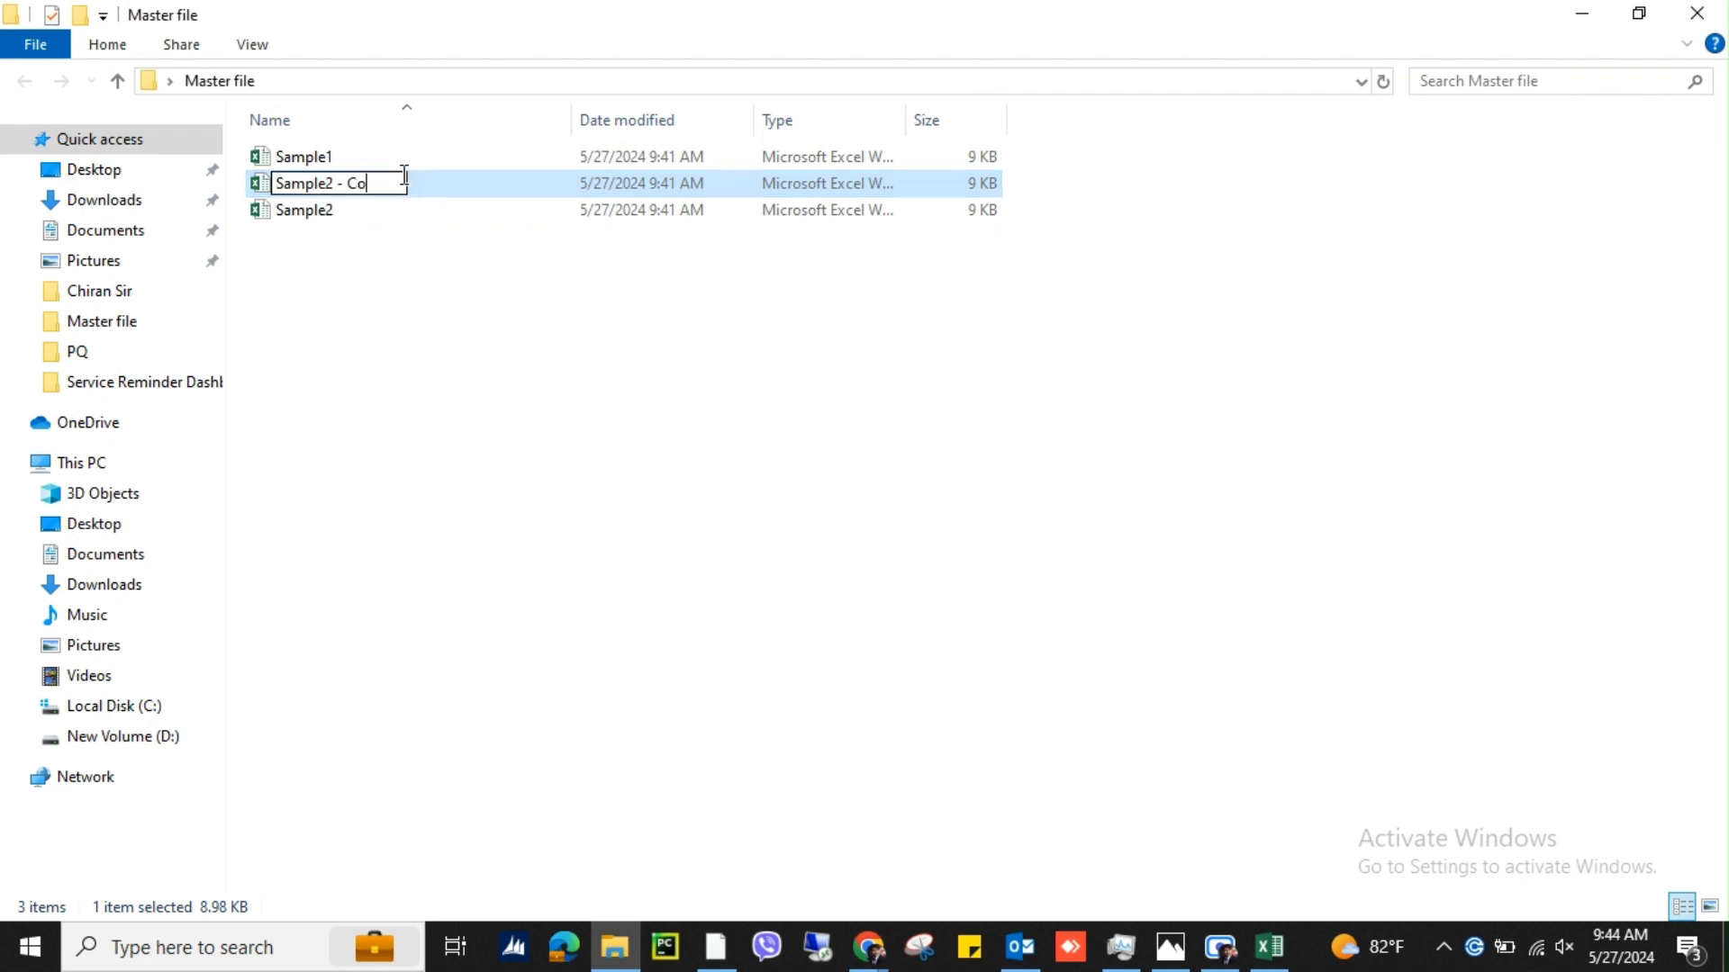
text(3)
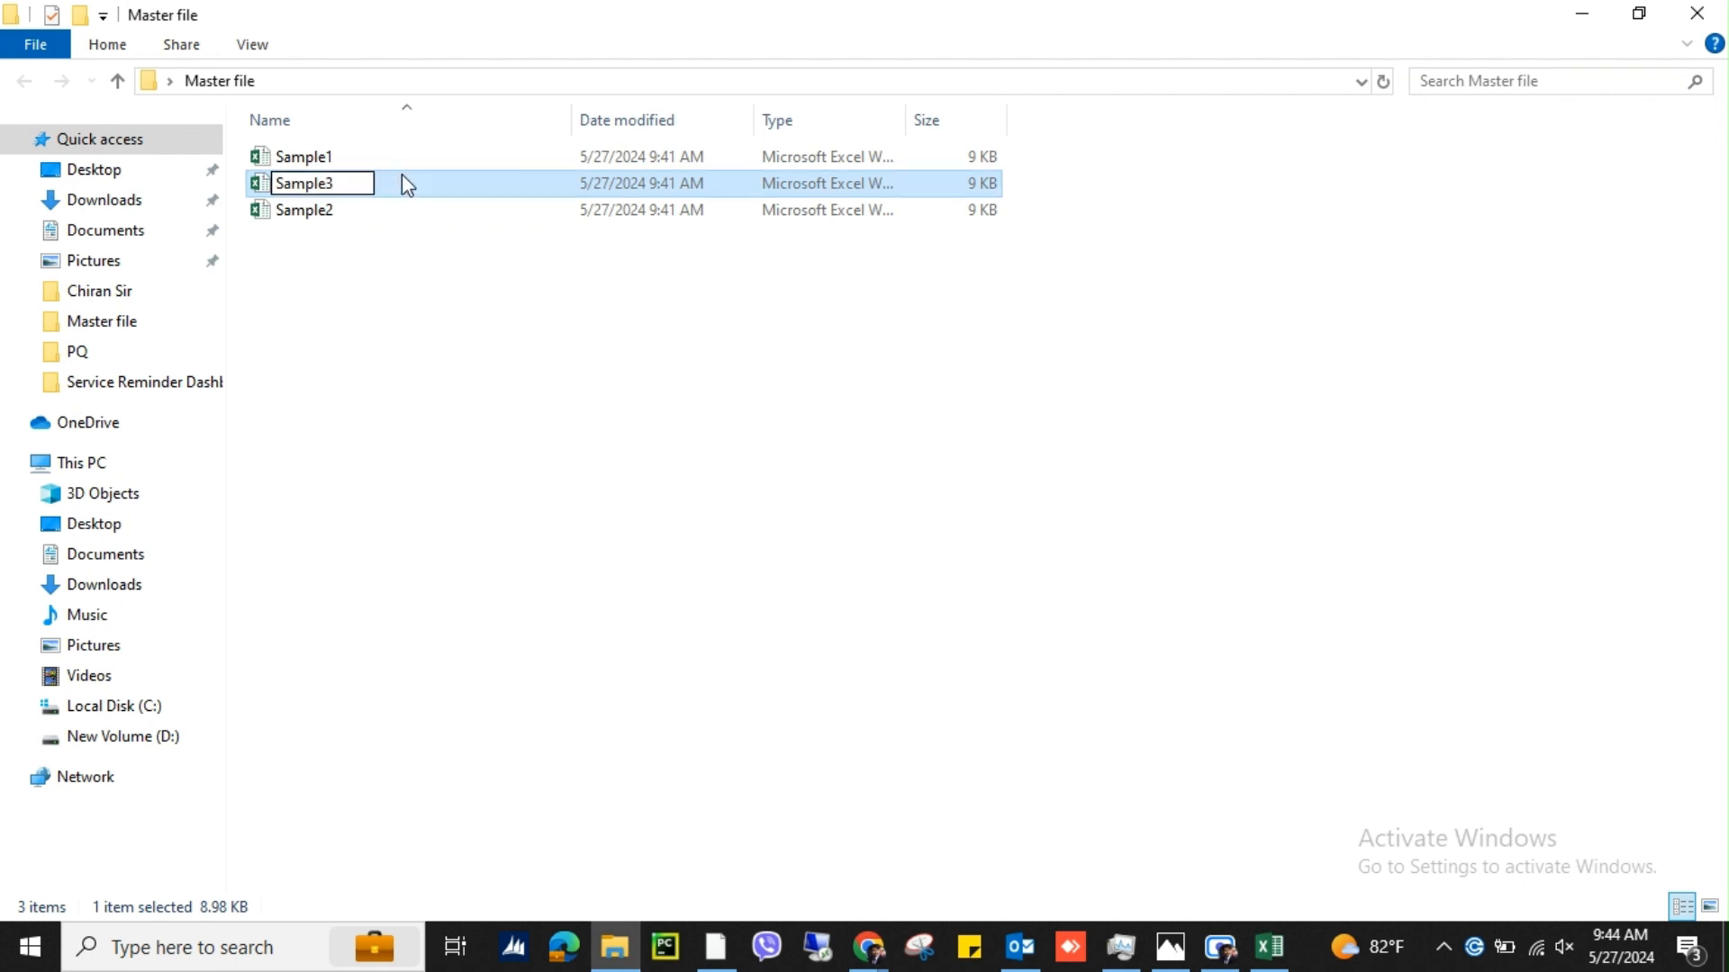
key(Return)
Step: Open Sample3 in Excel, fill the scores in C2:C4 with 30, and save and close the workbook
key(alt+Tab)
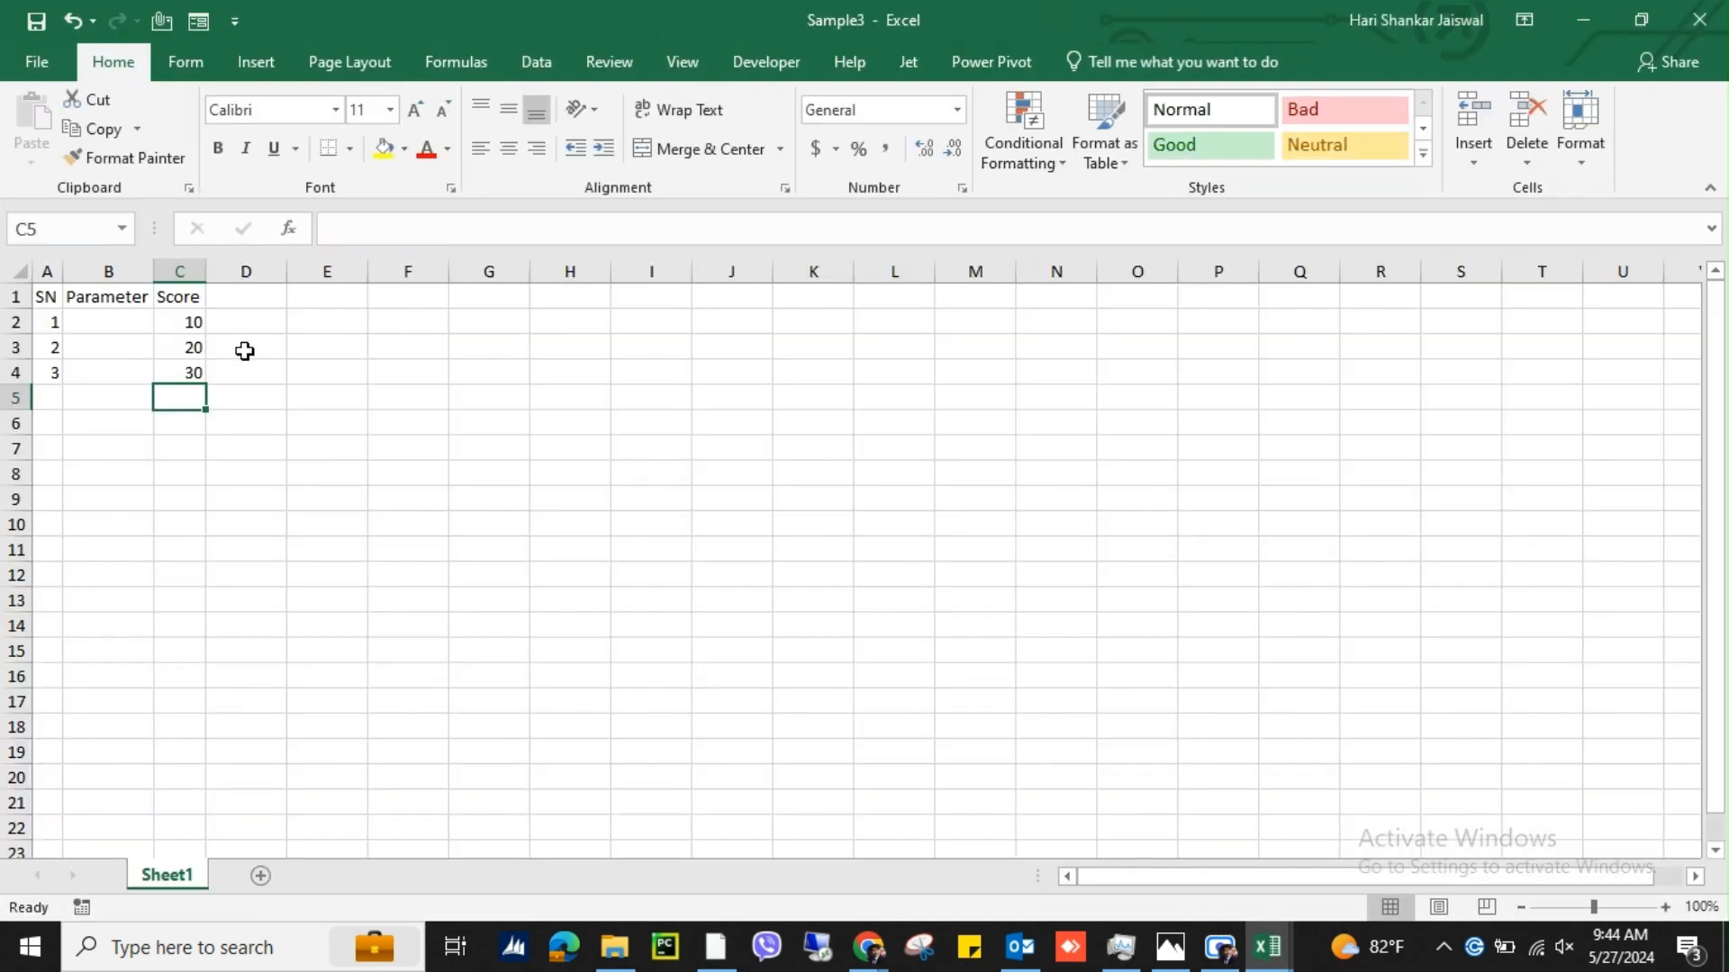
drag(190, 324, 180, 373)
text(30)
key(ctrl+Return)
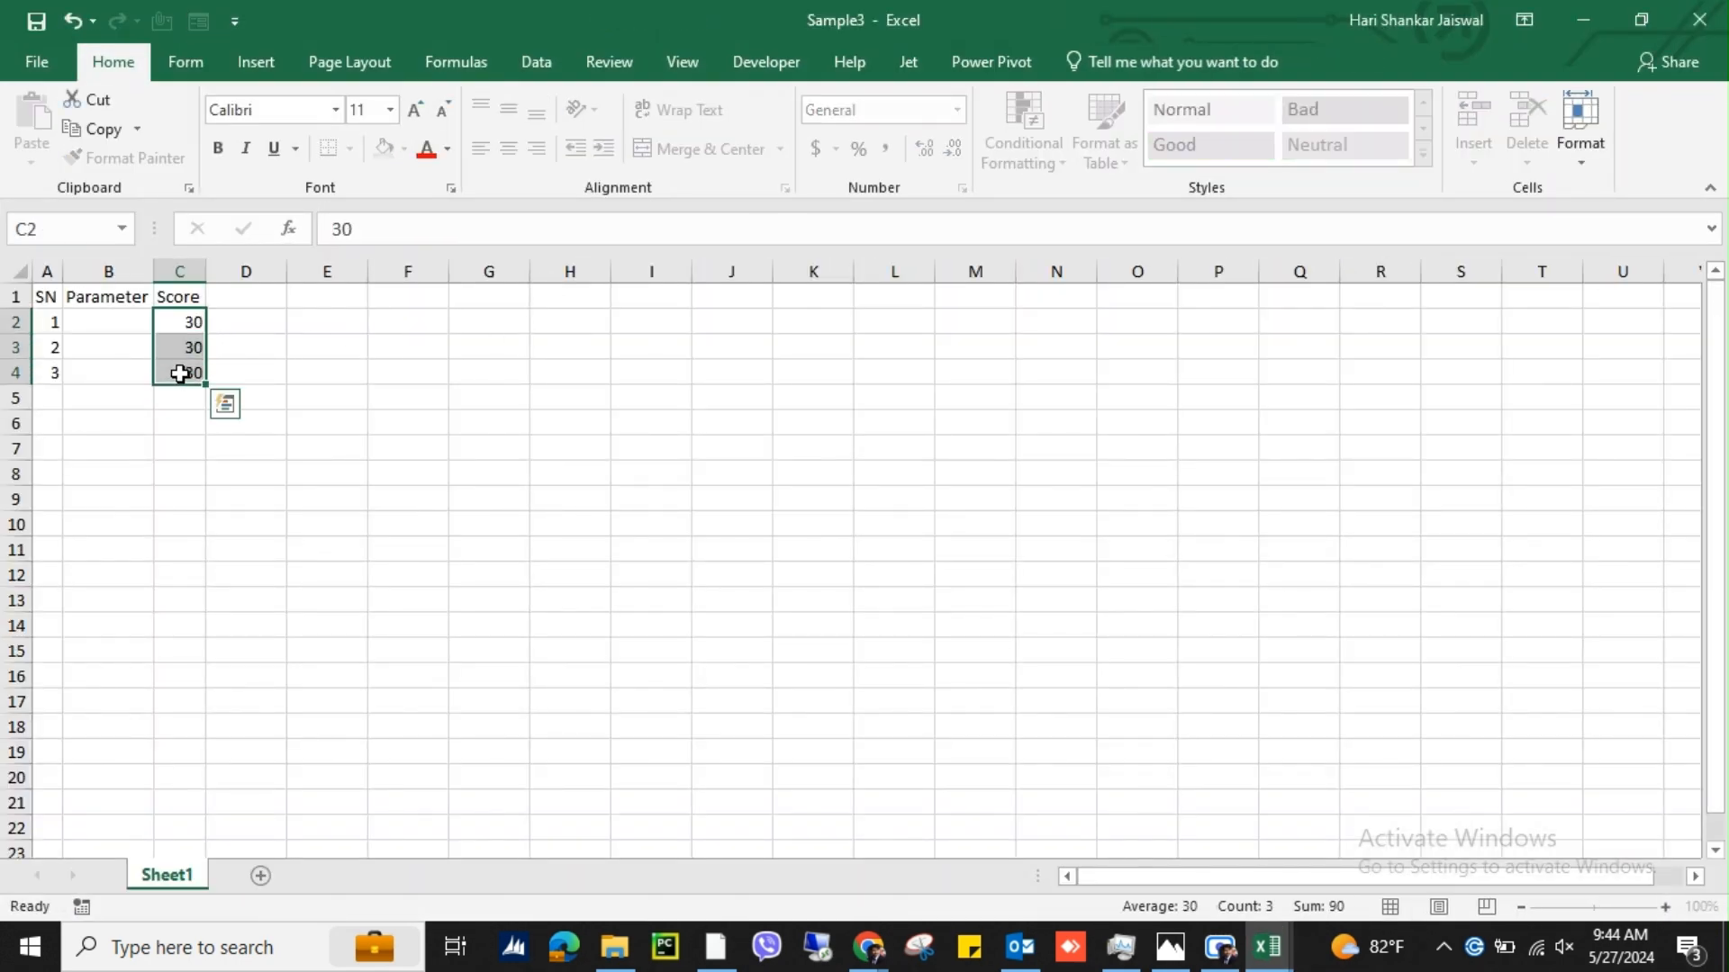
click(290, 338)
click(37, 22)
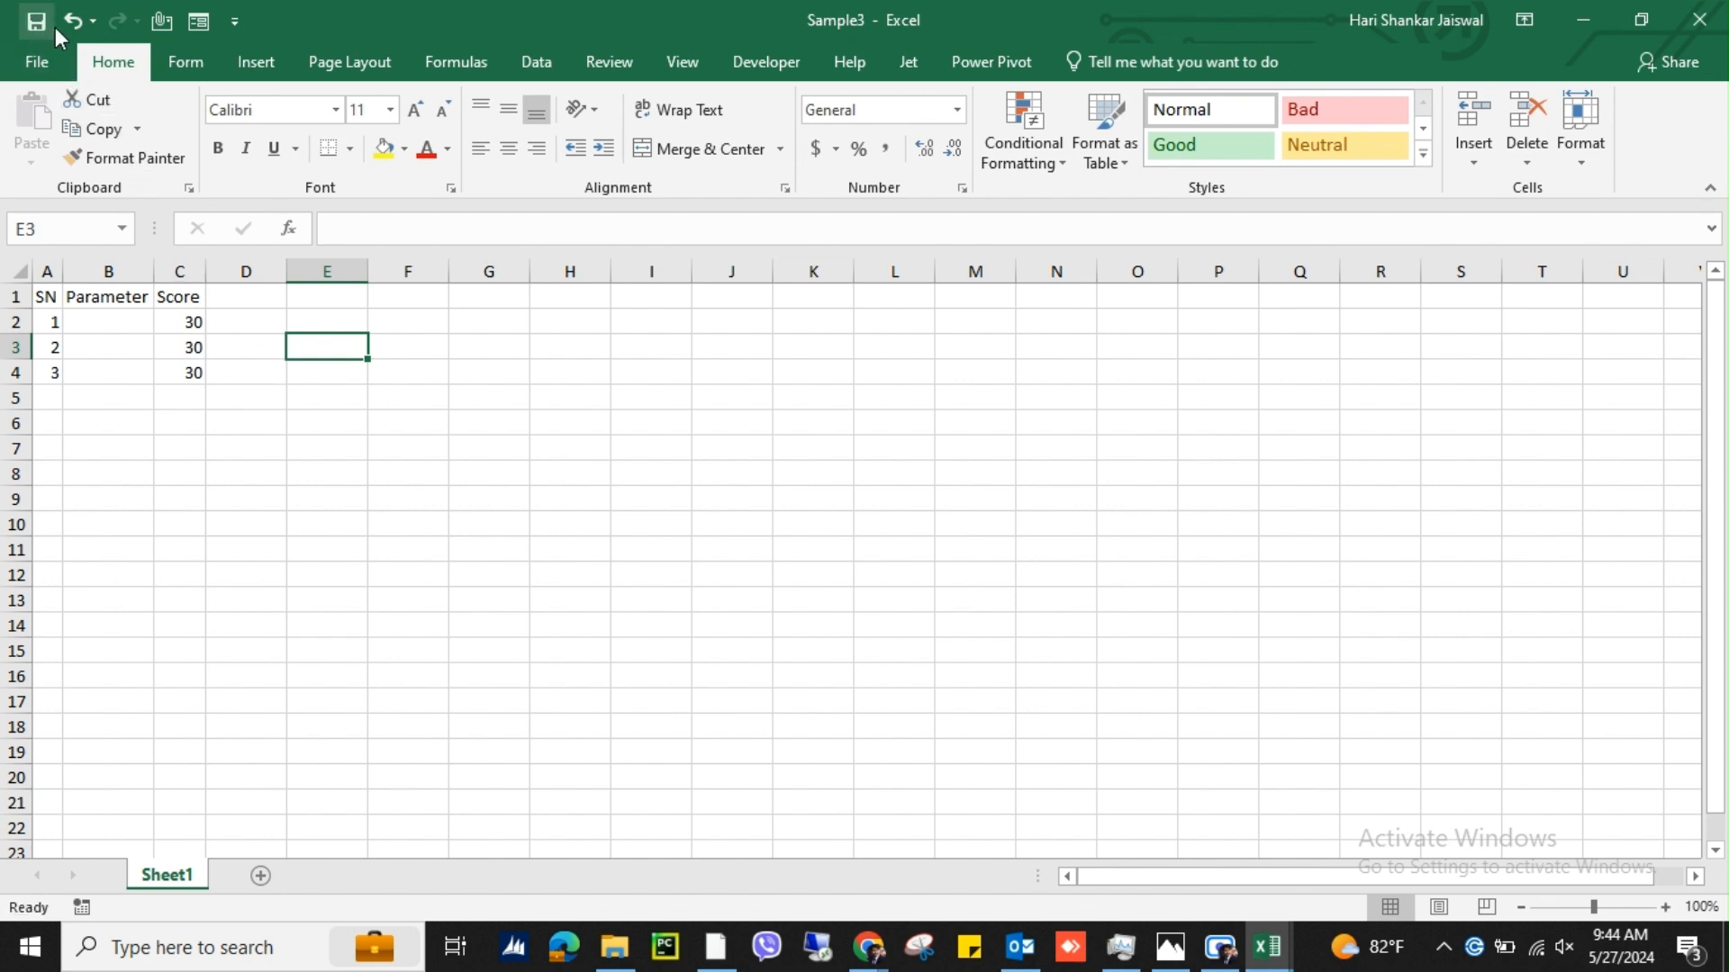
click(1700, 20)
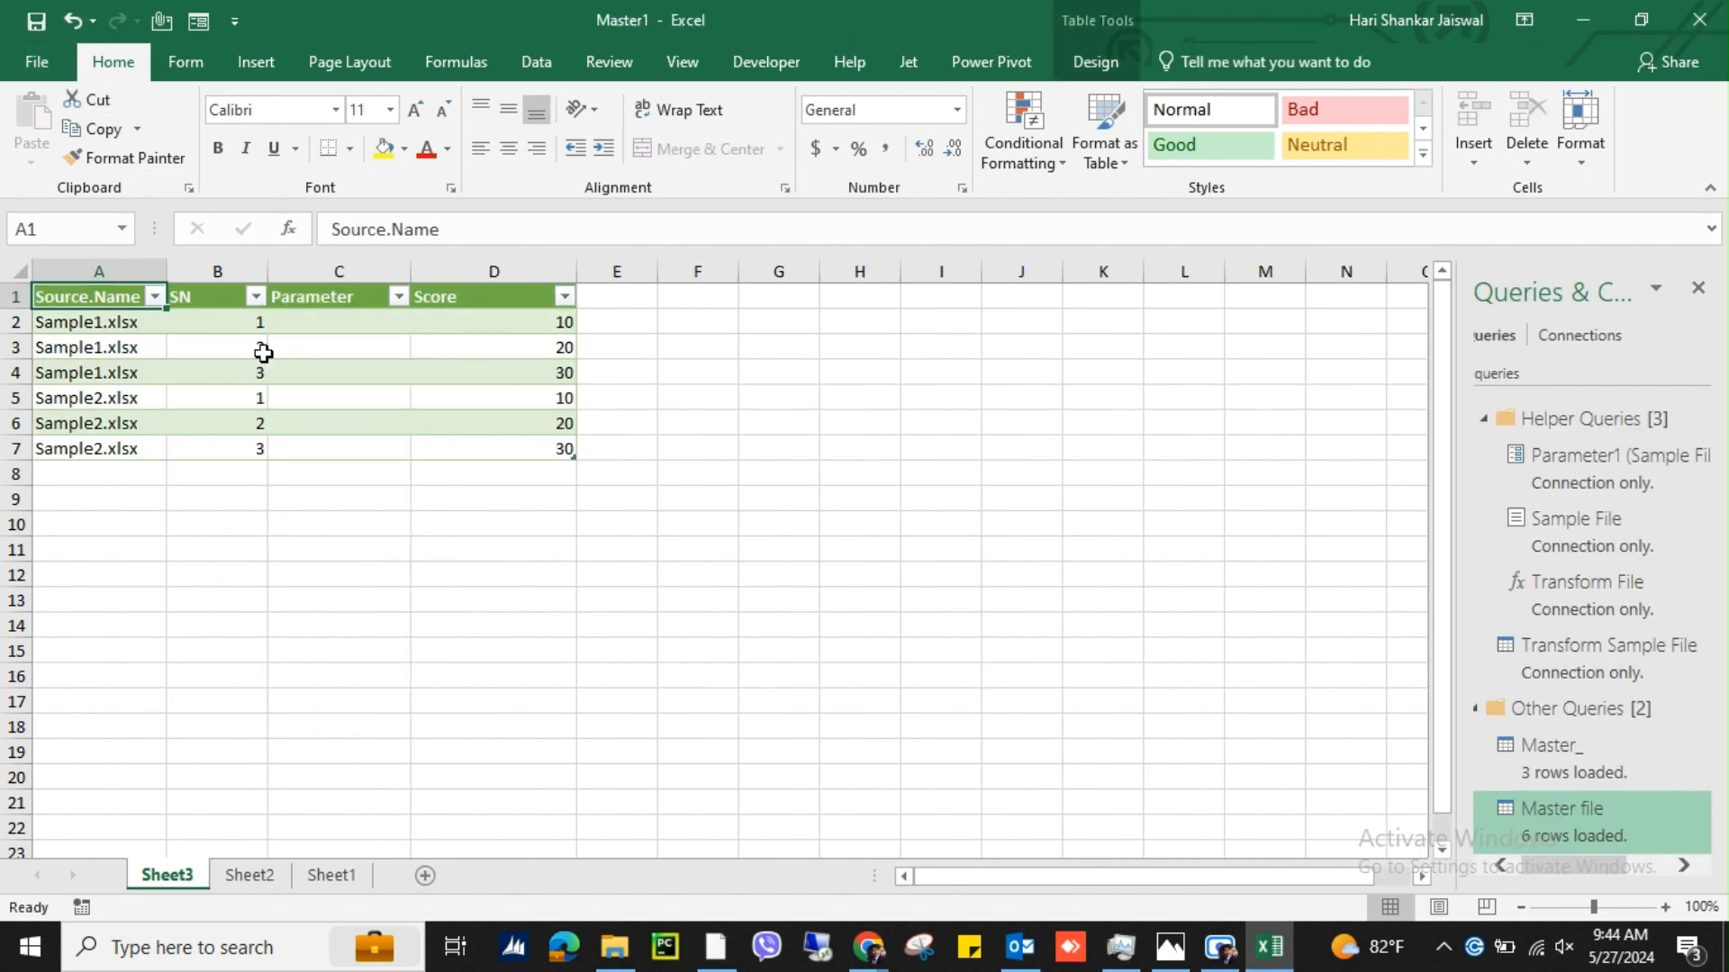
Step: Refresh the combined table on Sheet3 of Master1, widen its columns, and select the Sample3.xlsx rows
right_click(303, 357)
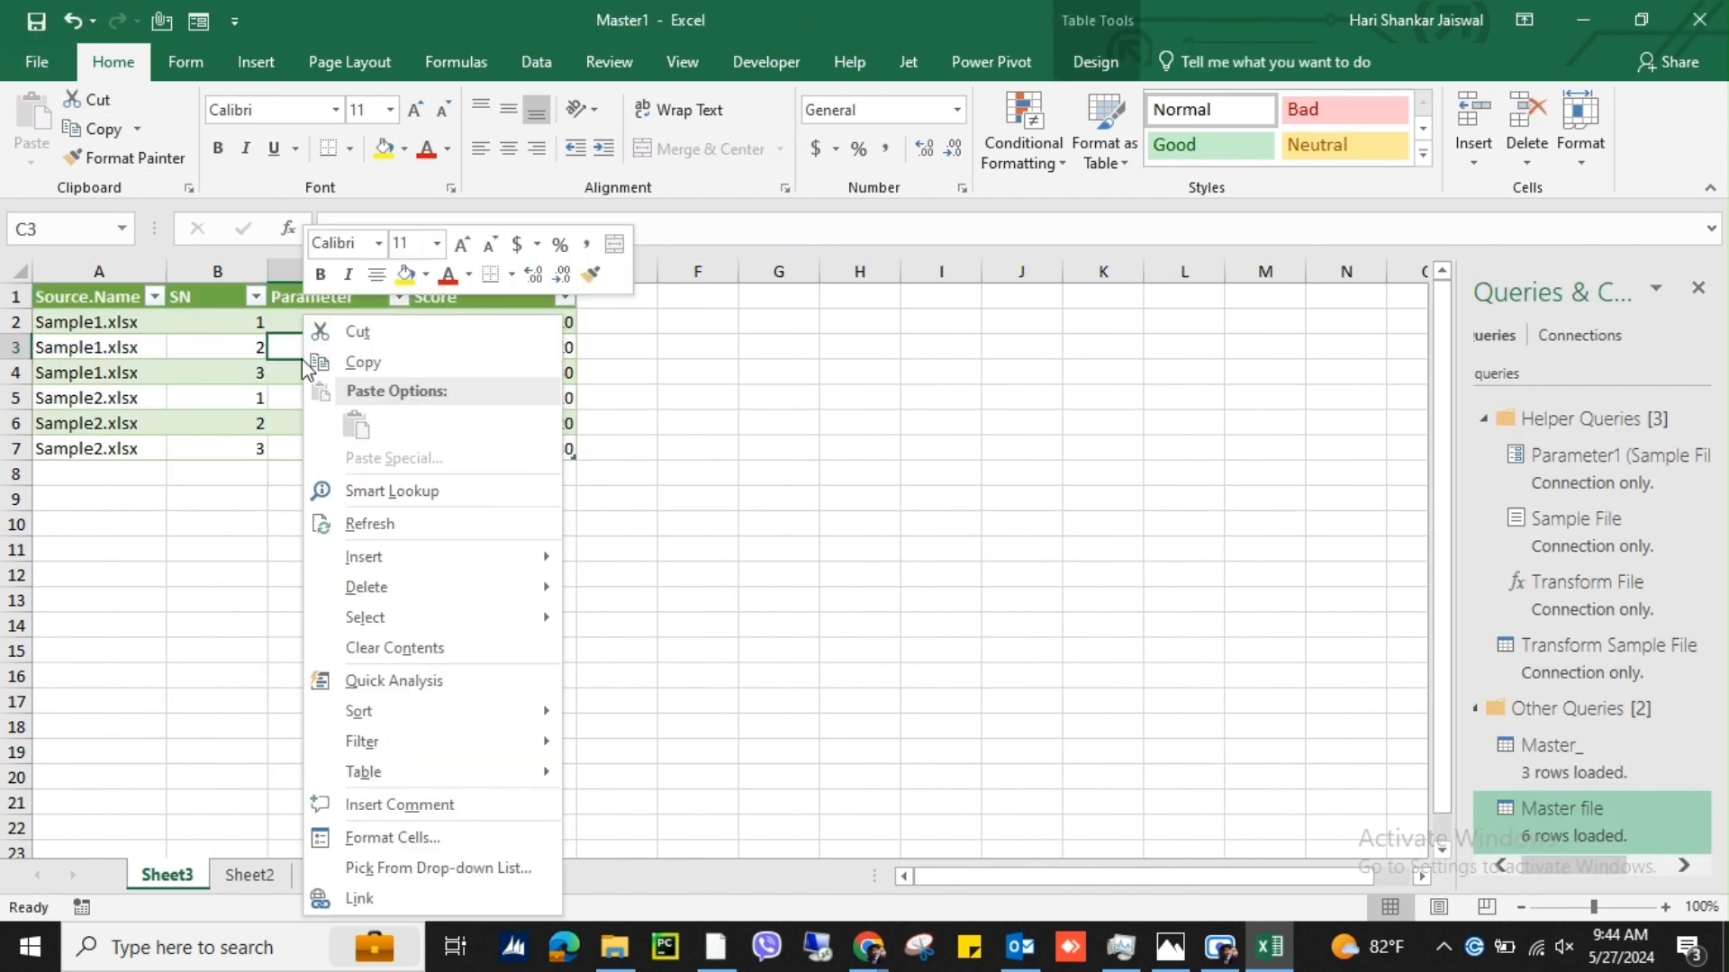
click(383, 524)
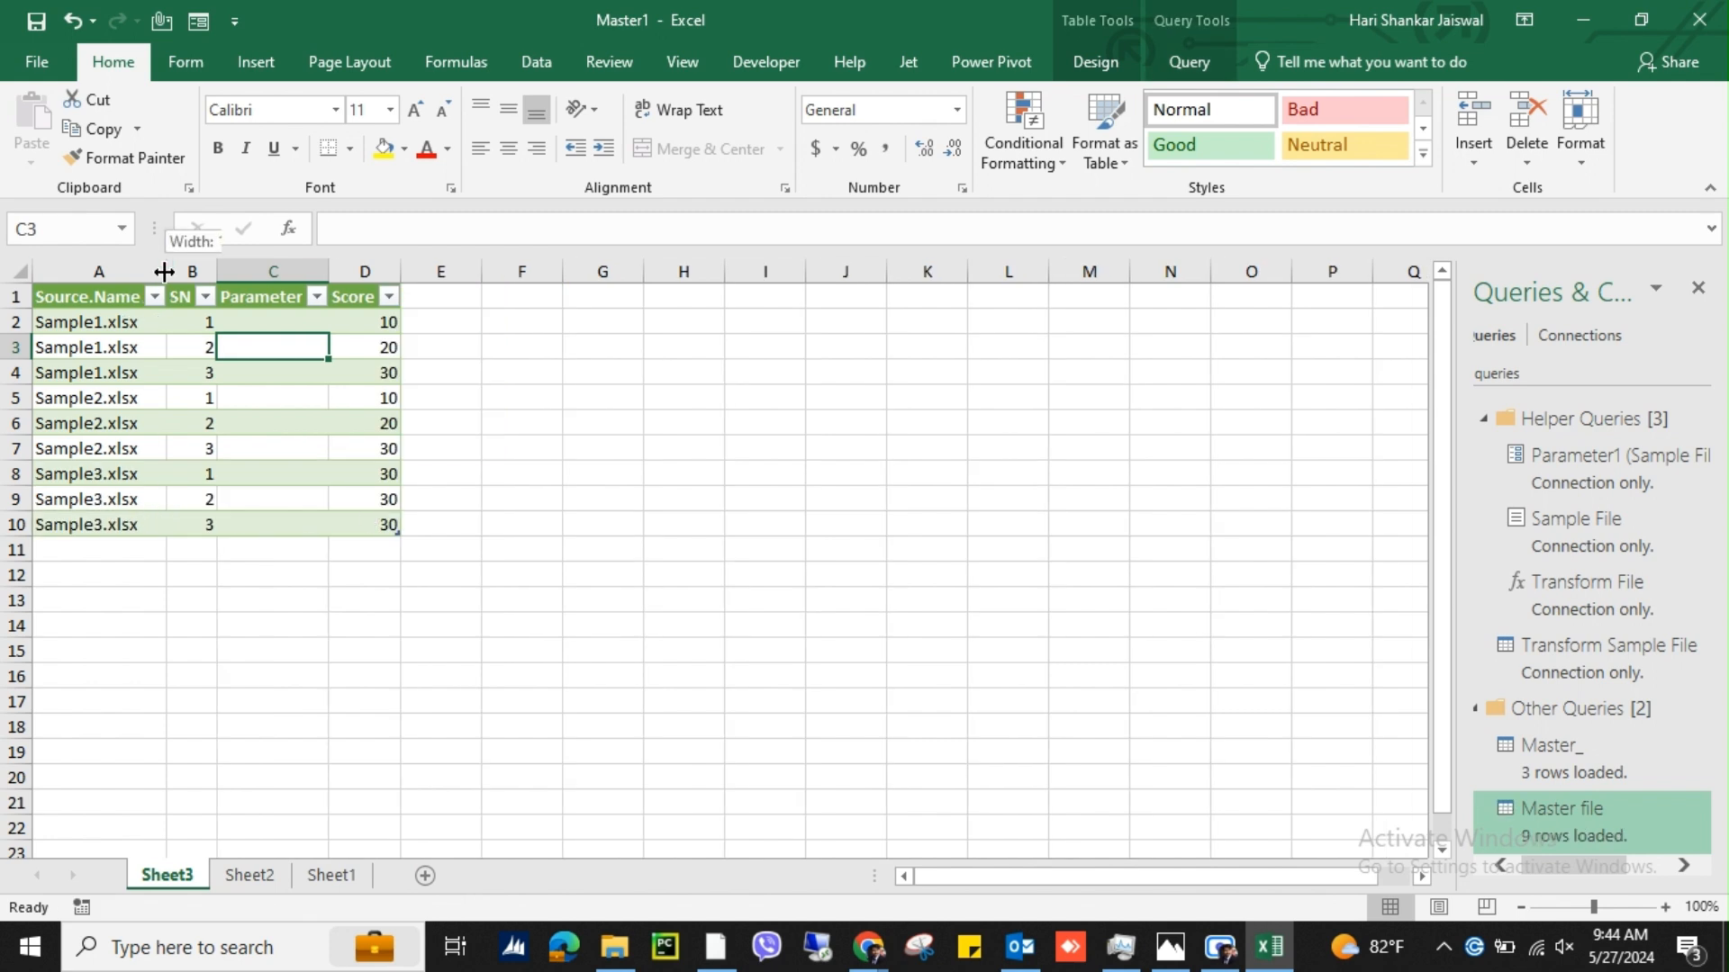
drag(410, 272, 496, 272)
drag(350, 272, 366, 272)
drag(81, 474, 387, 531)
Step: Return to the Master file folder and duplicate the Sample3 workbook
click(614, 947)
click(403, 276)
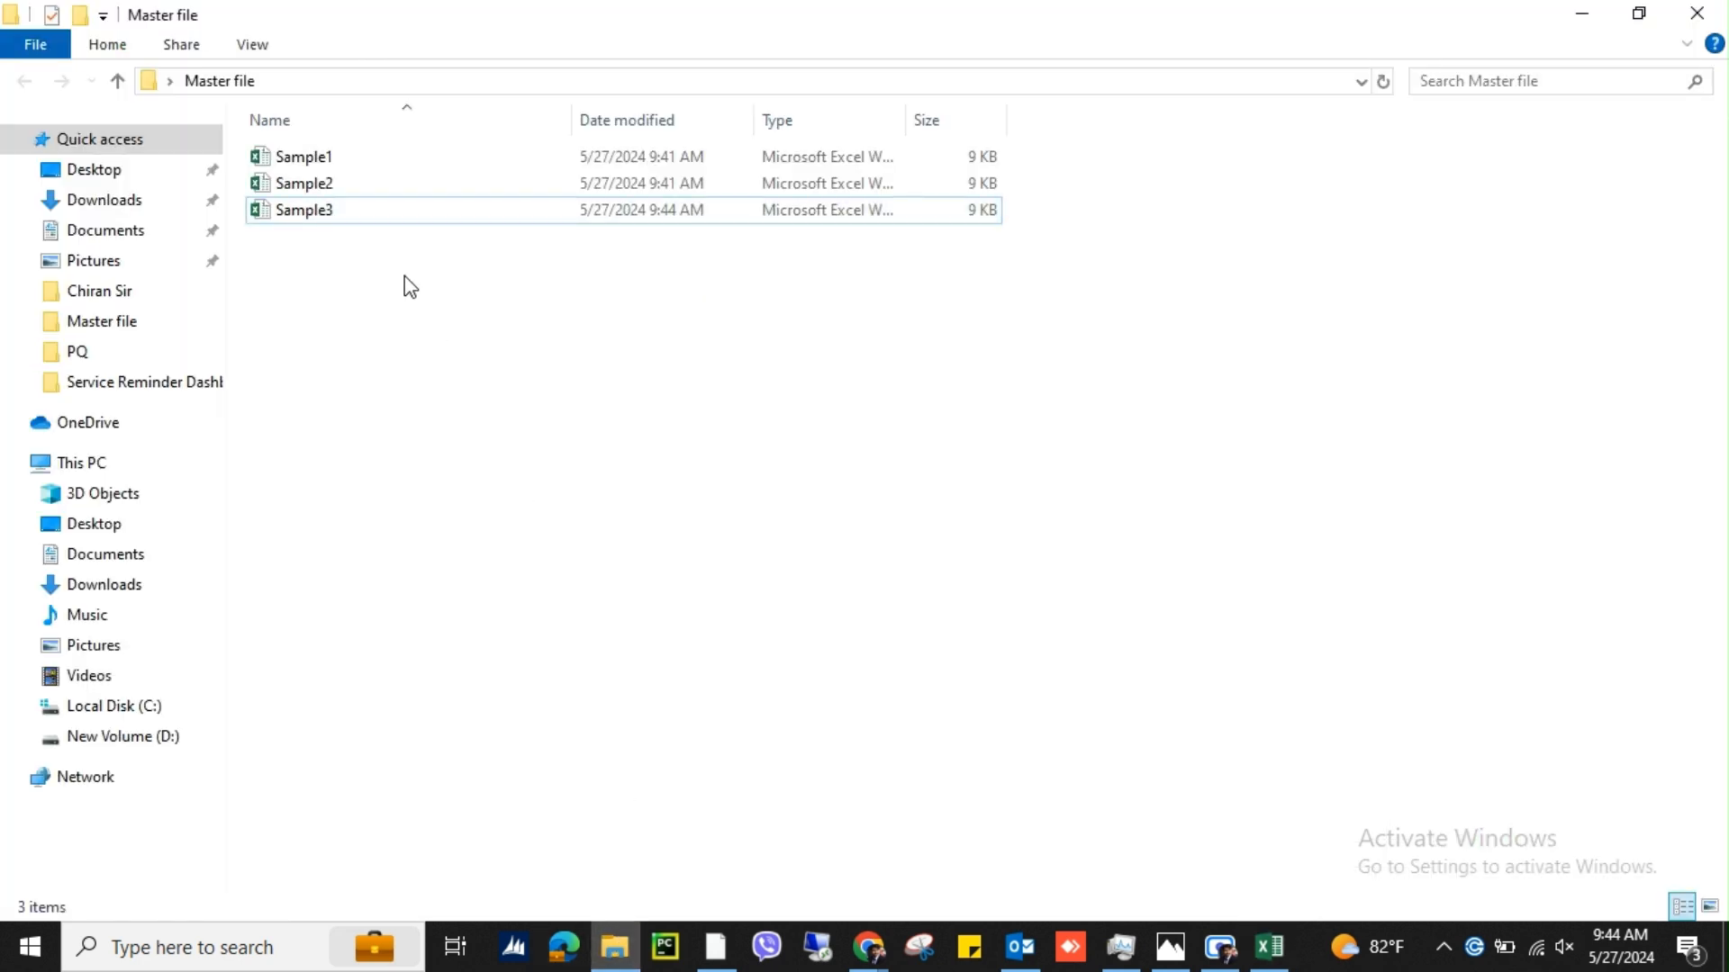
click(354, 217)
key(ctrl+c)
key(ctrl+v)
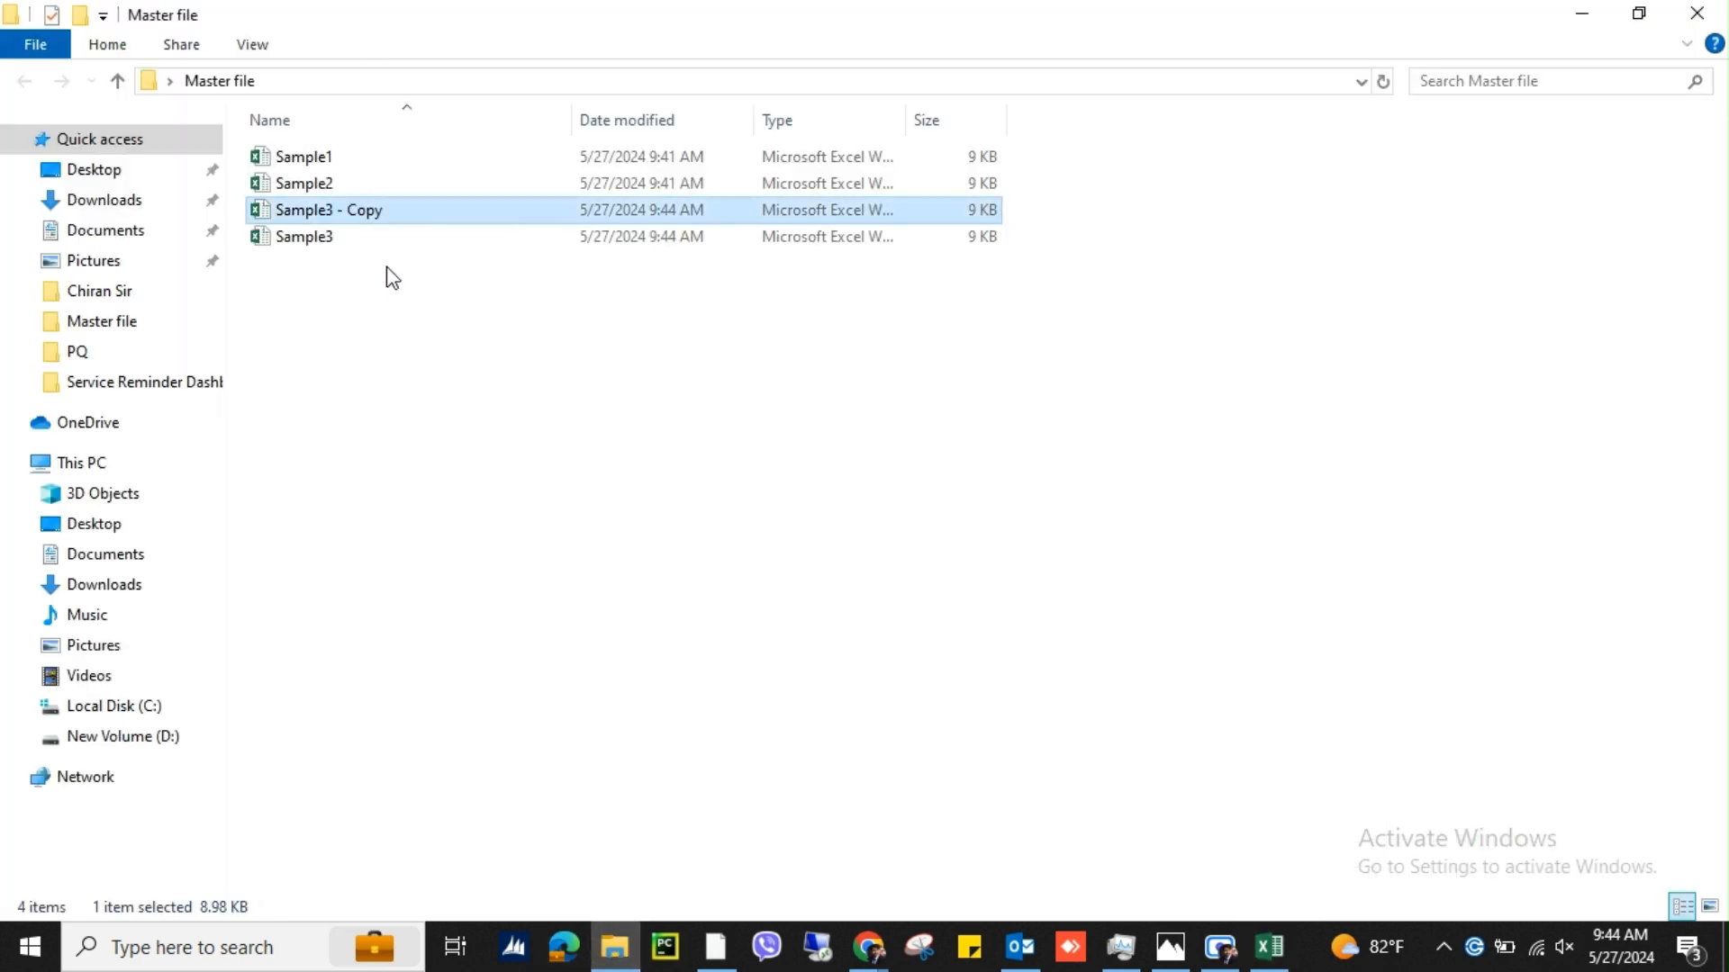
Step: Rename the copy of Sample3 to Sample4
click(370, 216)
click(392, 212)
key(BackSpace)
key(BackSpace)
key(BackSpace)
key(BackSpace)
key(BackSpace)
key(BackSpace)
key(BackSpace)
key(BackSpace)
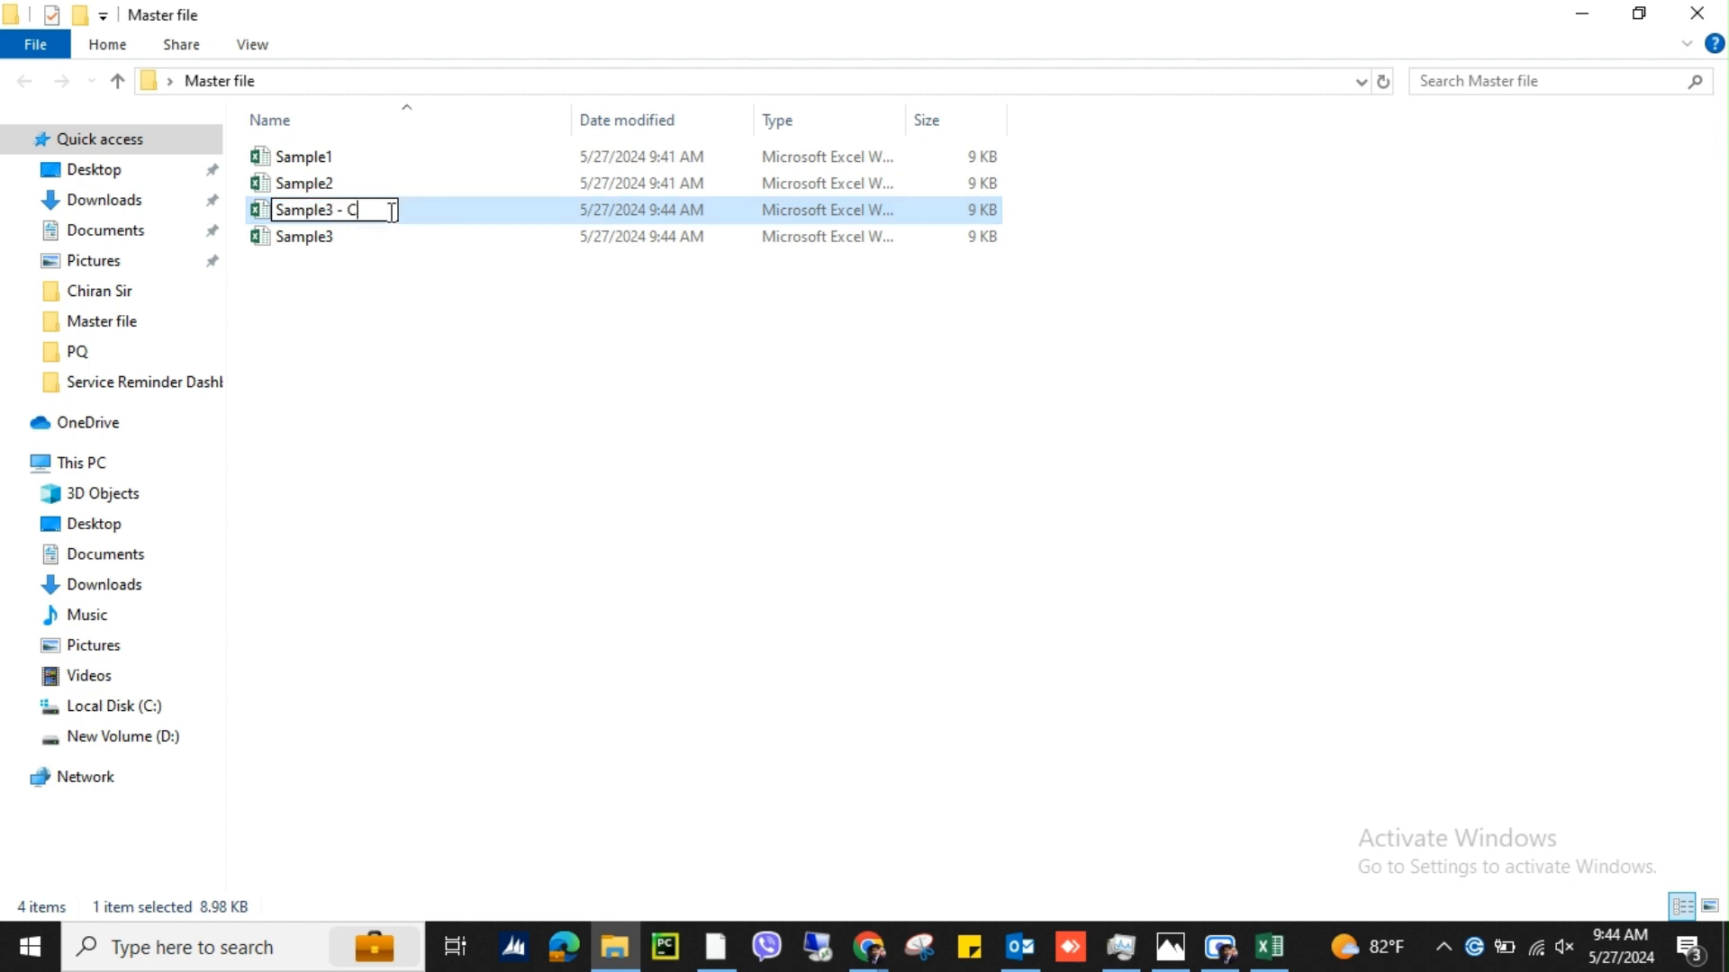
text(4)
key(Return)
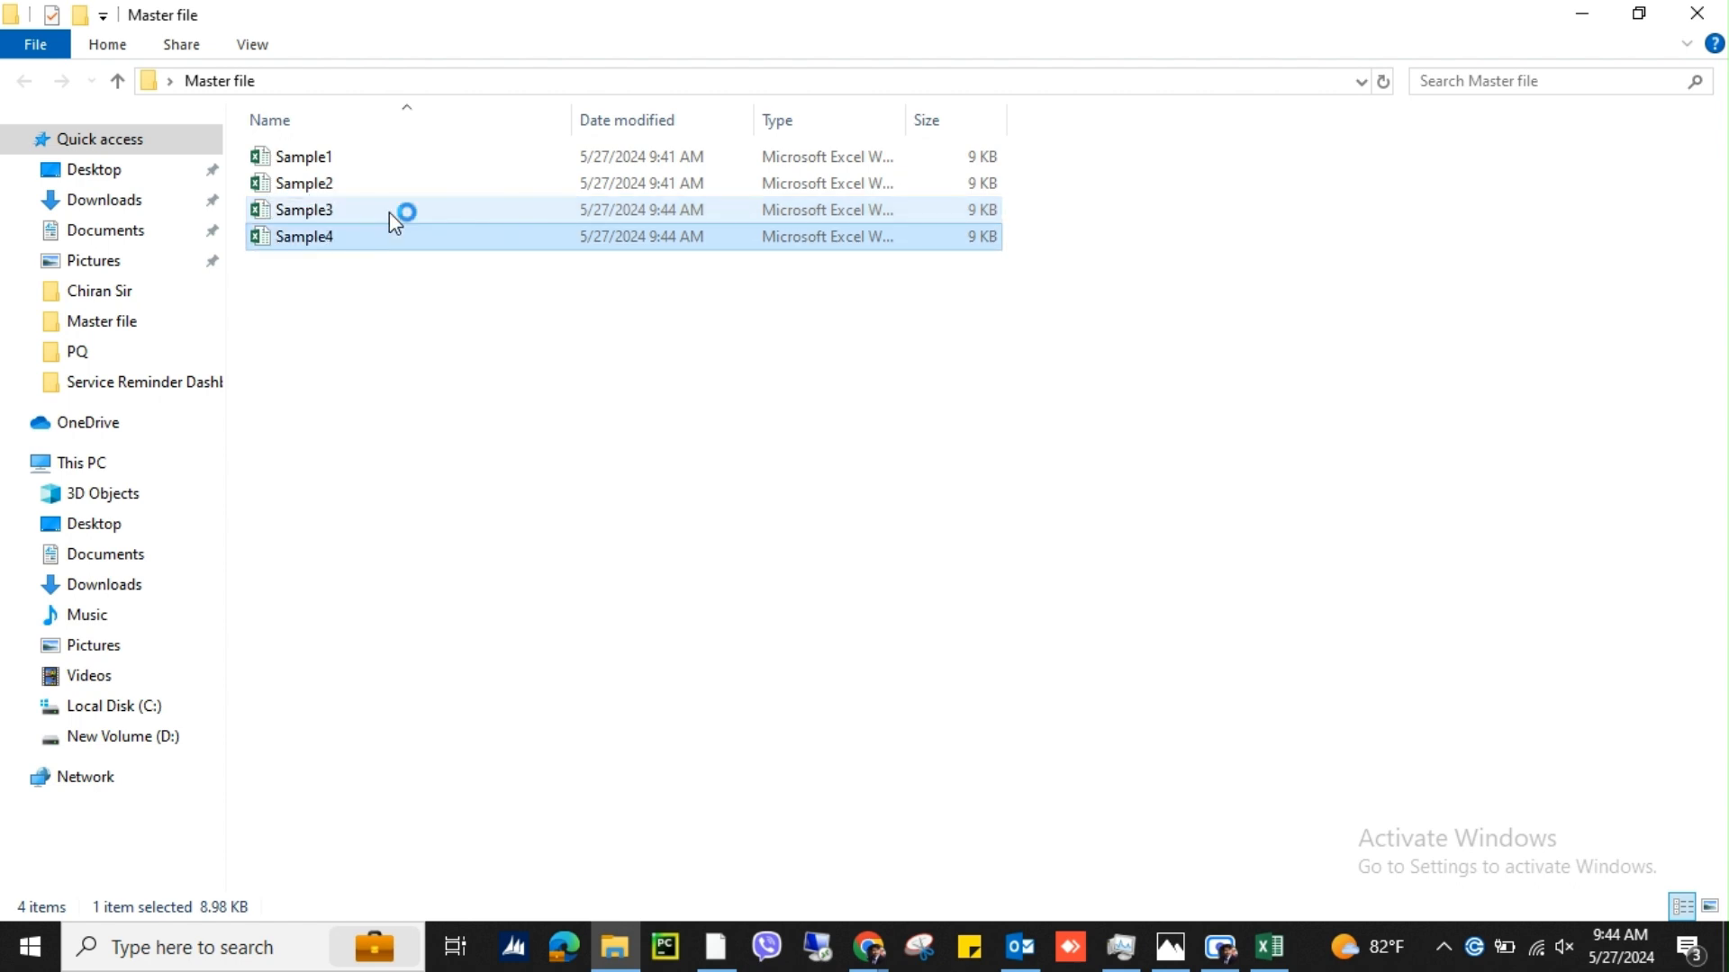
Step: Open Sample4 in Excel and set all three scores in C2:C4 to 100
key(alt+Tab)
key(ctrl+alt+F5)
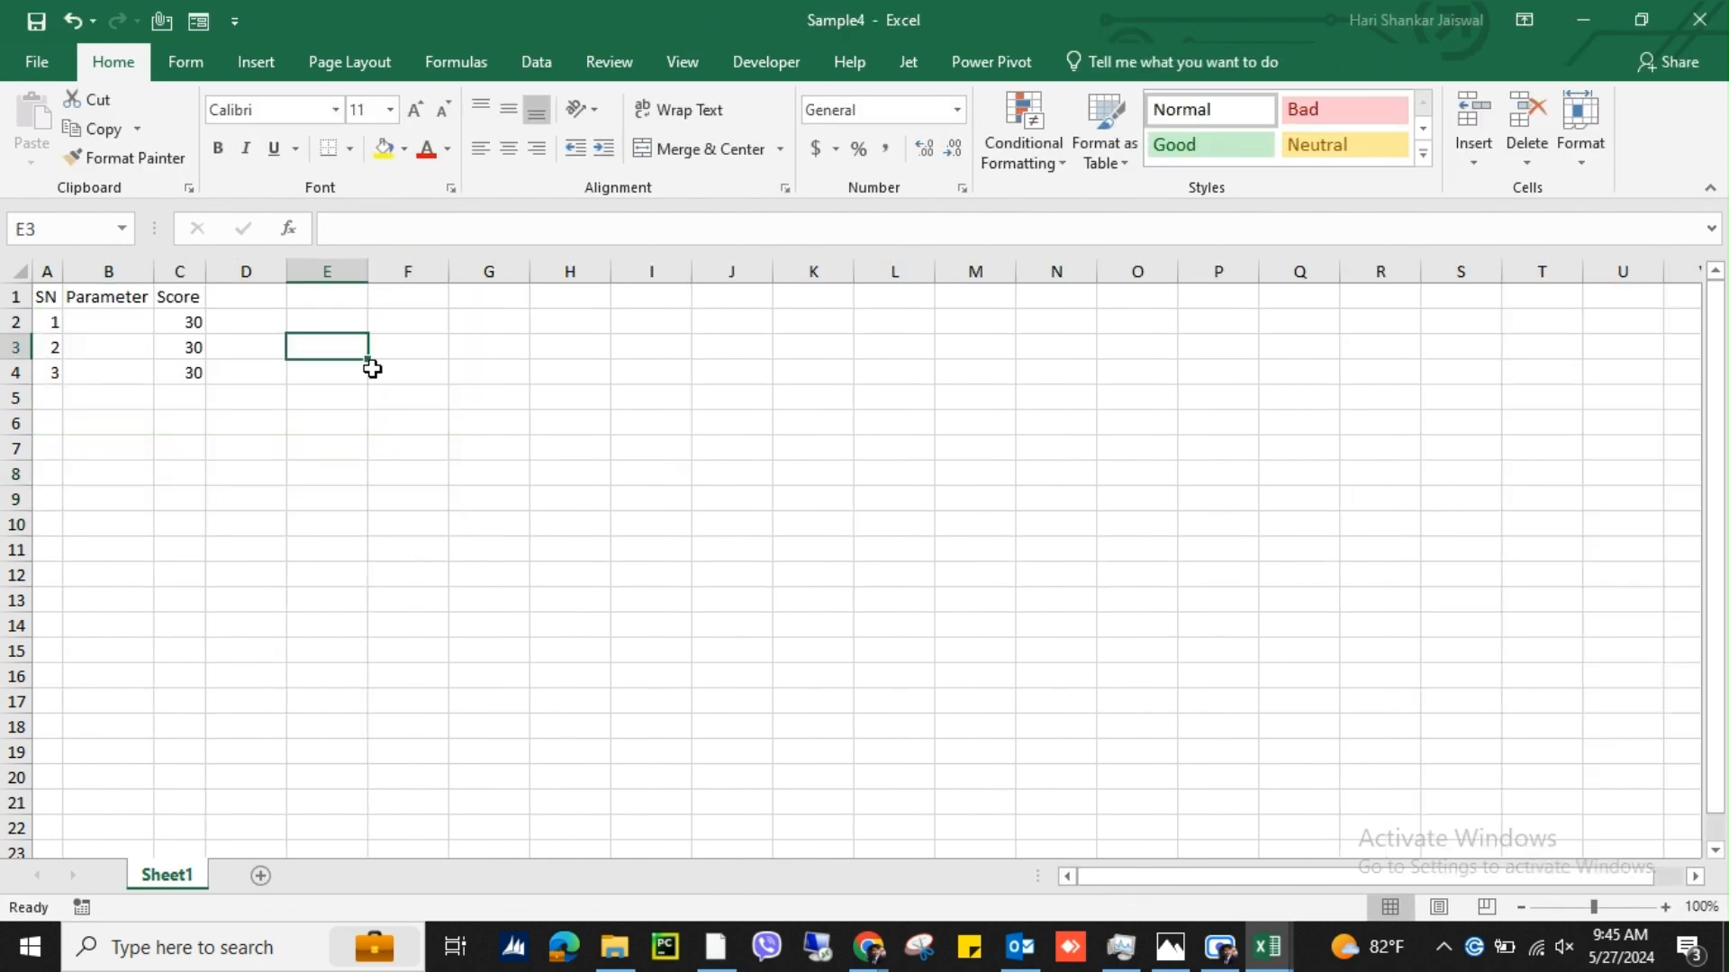
click(194, 322)
text(100)
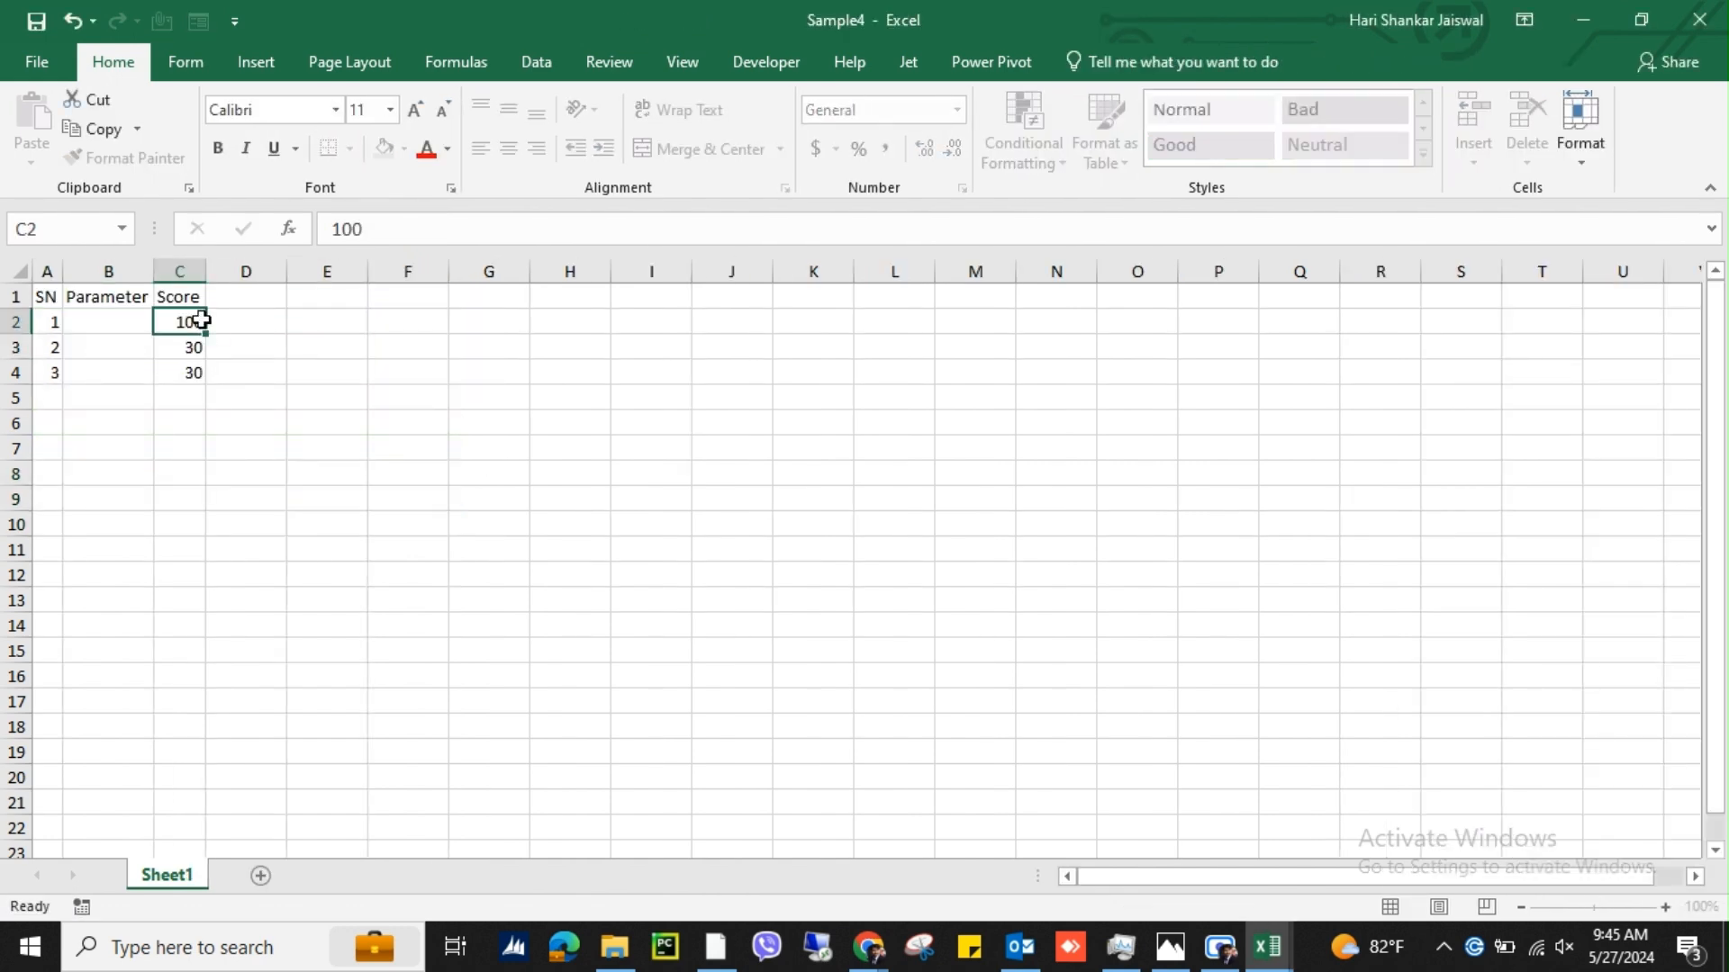
key(Return)
key(ctrl+d)
key(Down)
key(ctrl+d)
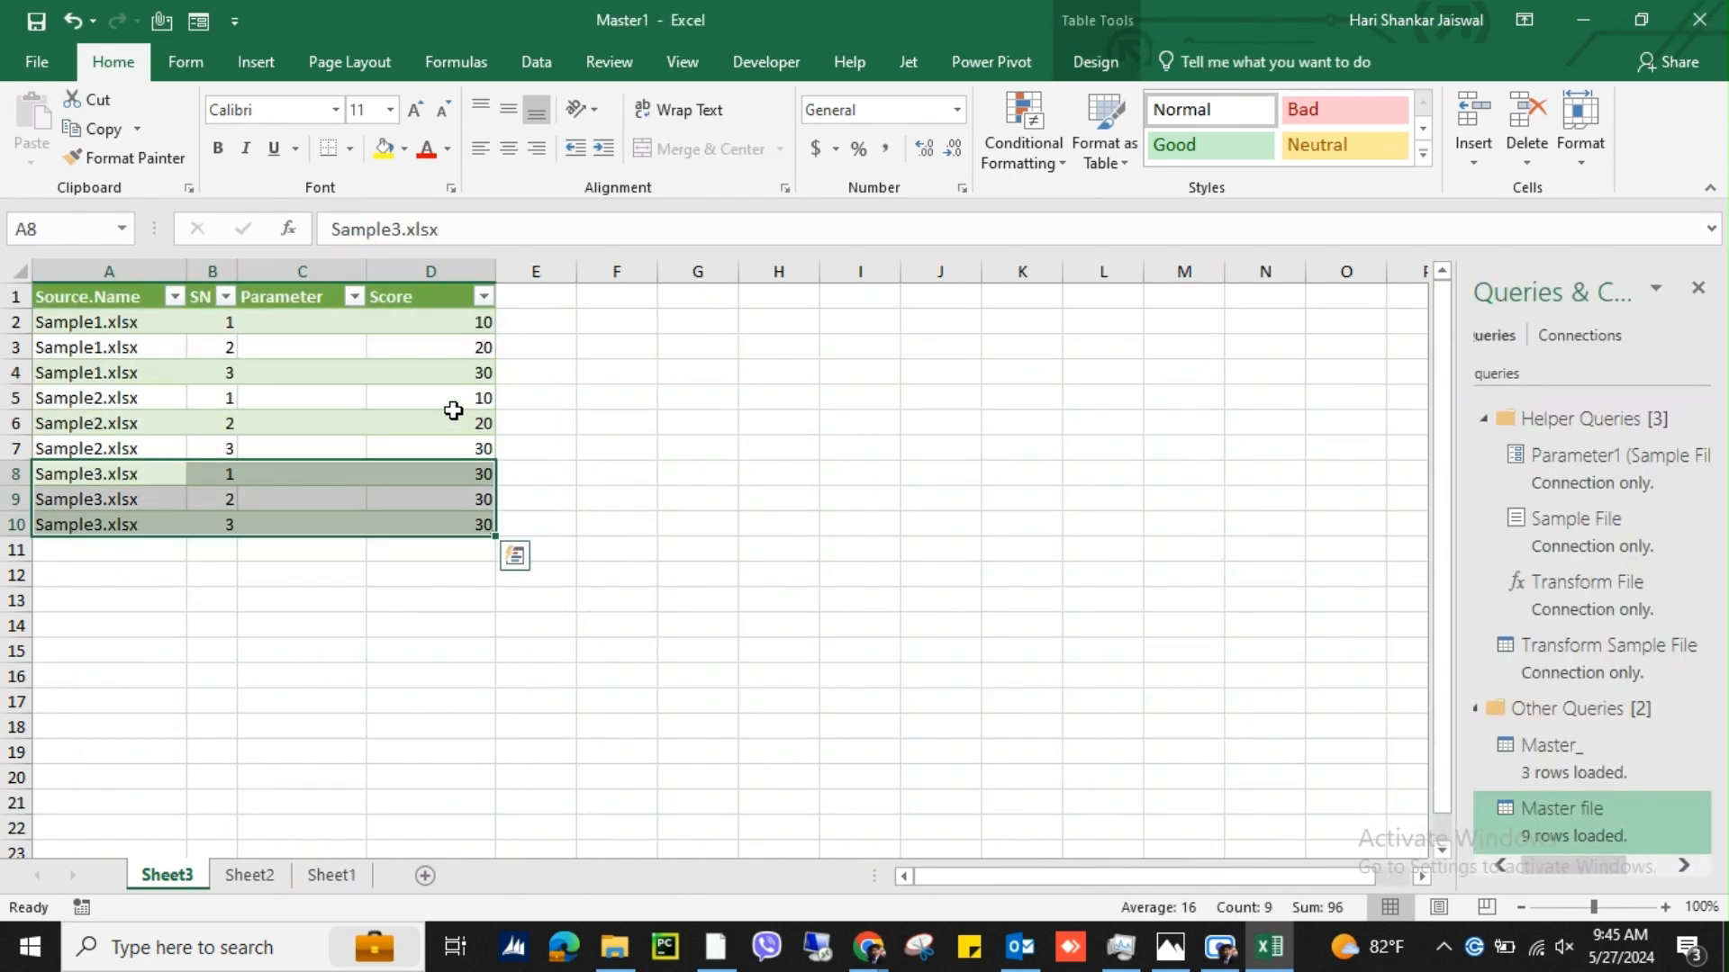
Step: Refresh the combined table on Sheet3 of Master1 and open the Master file query in the query editor
right_click(384, 378)
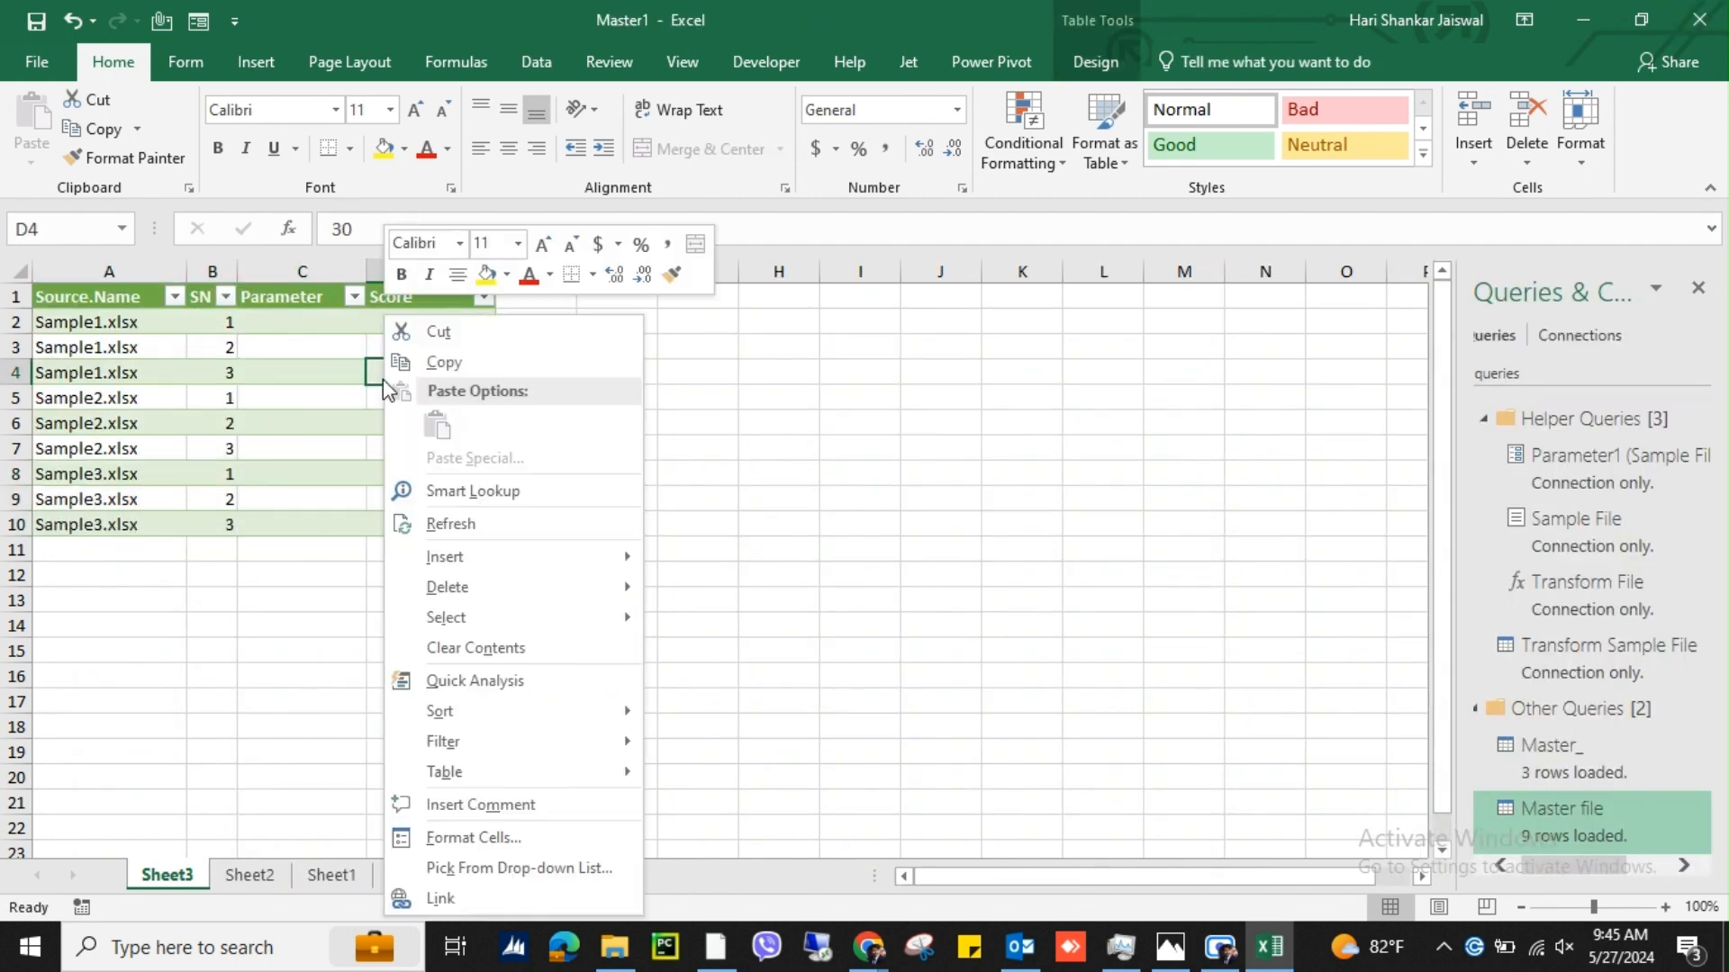
click(439, 522)
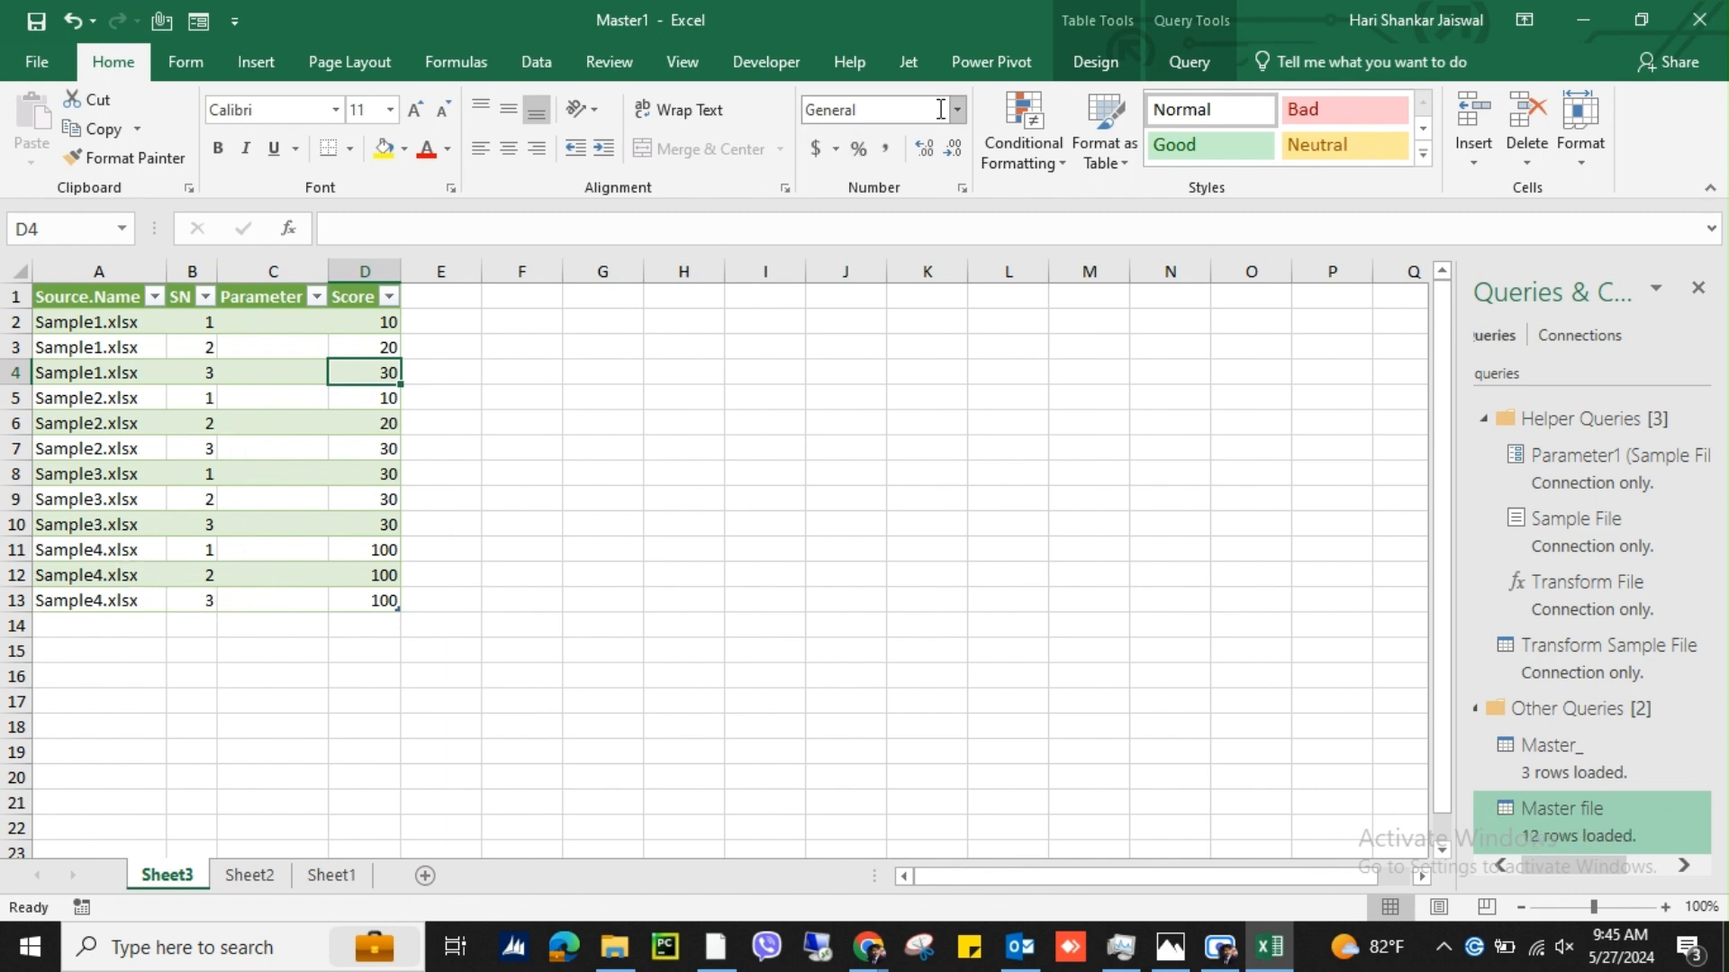
click(538, 64)
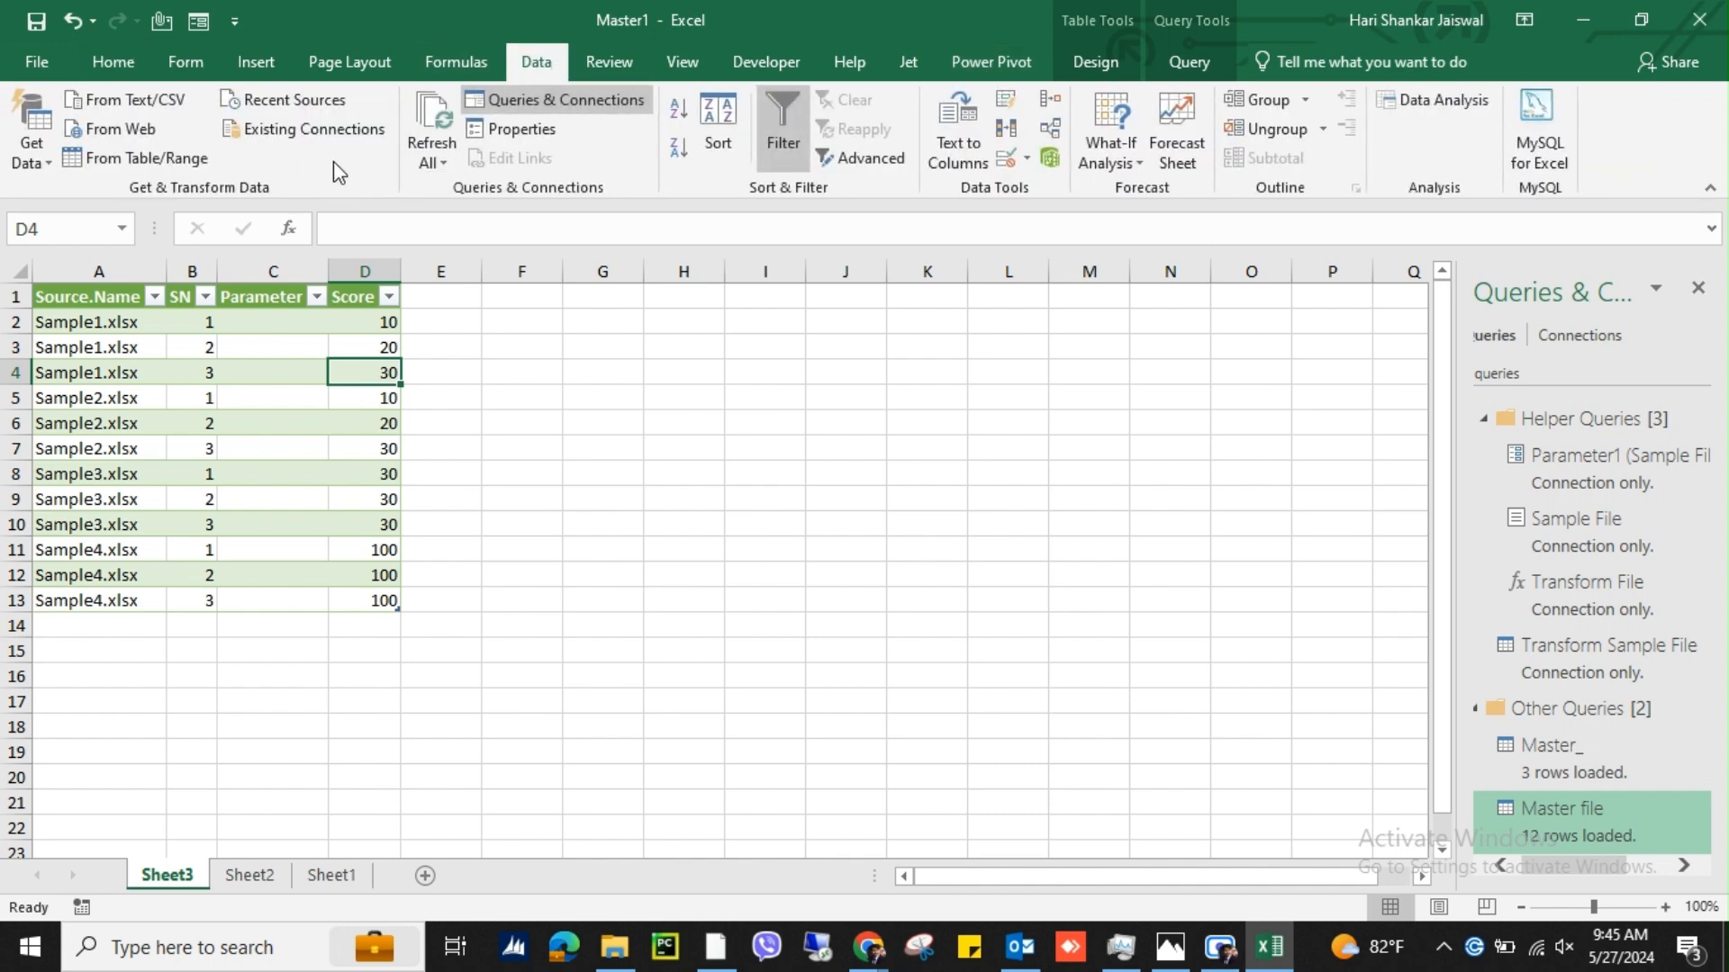
double_click(1582, 822)
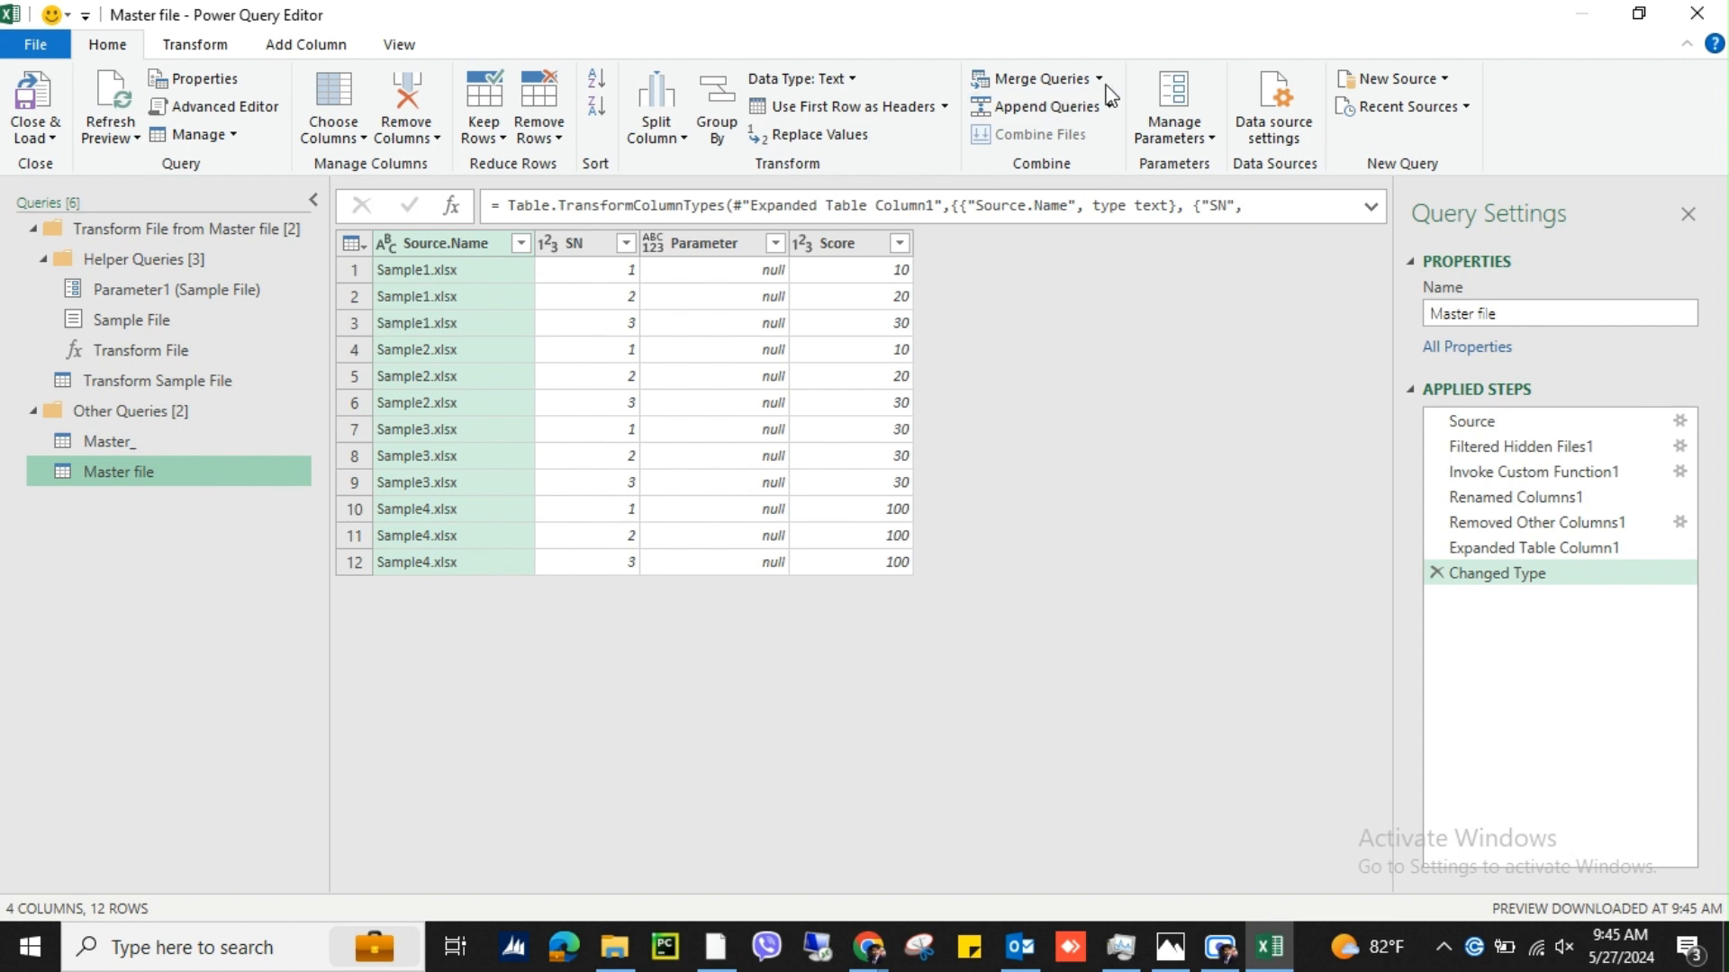
Step: Merge the Master file query with Master_, matching on the SN columns with a Left Outer join
click(1099, 79)
click(1071, 136)
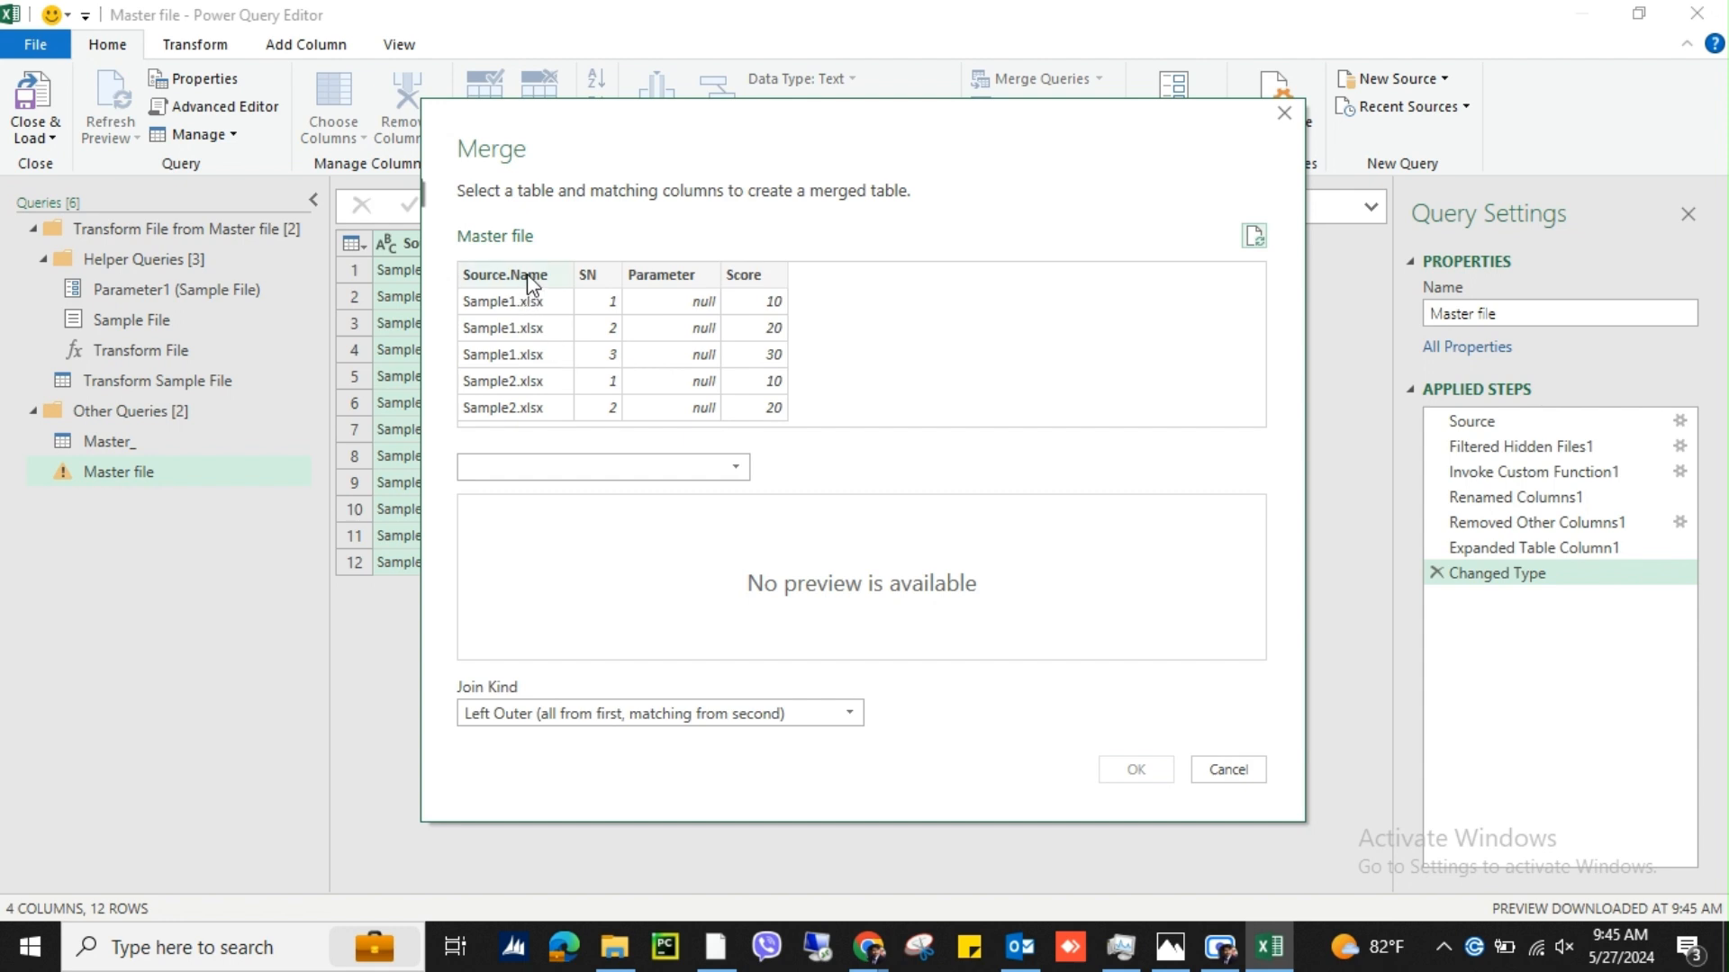
click(588, 275)
click(711, 470)
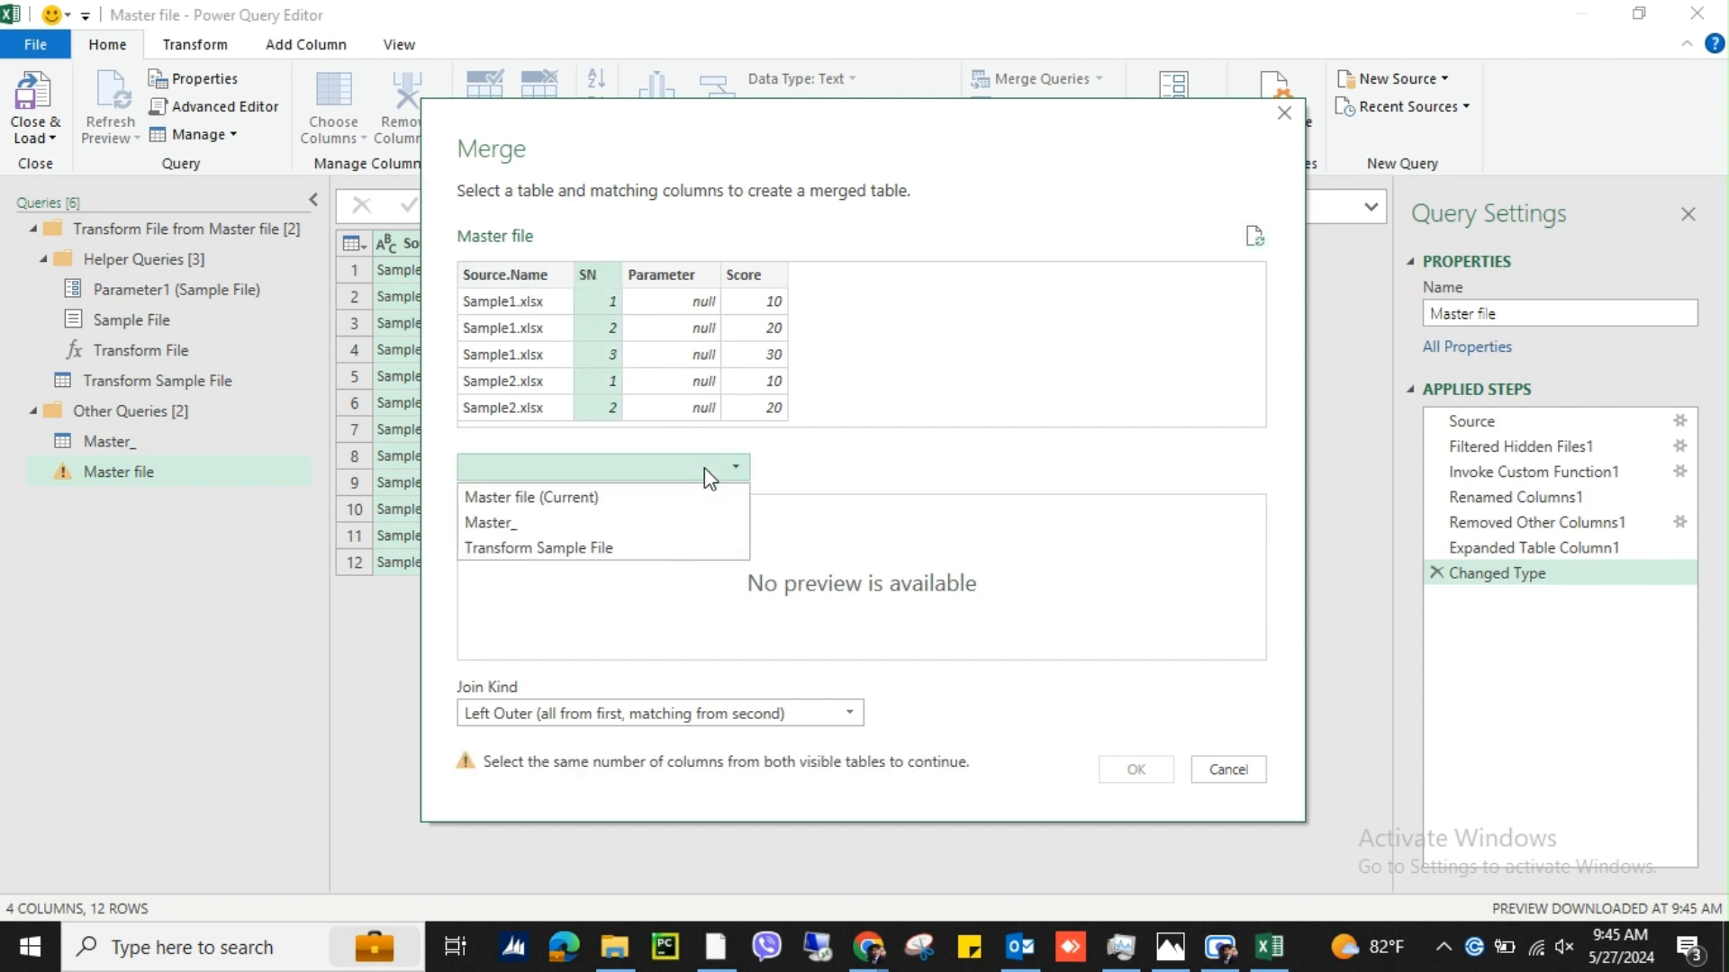
click(541, 523)
click(477, 509)
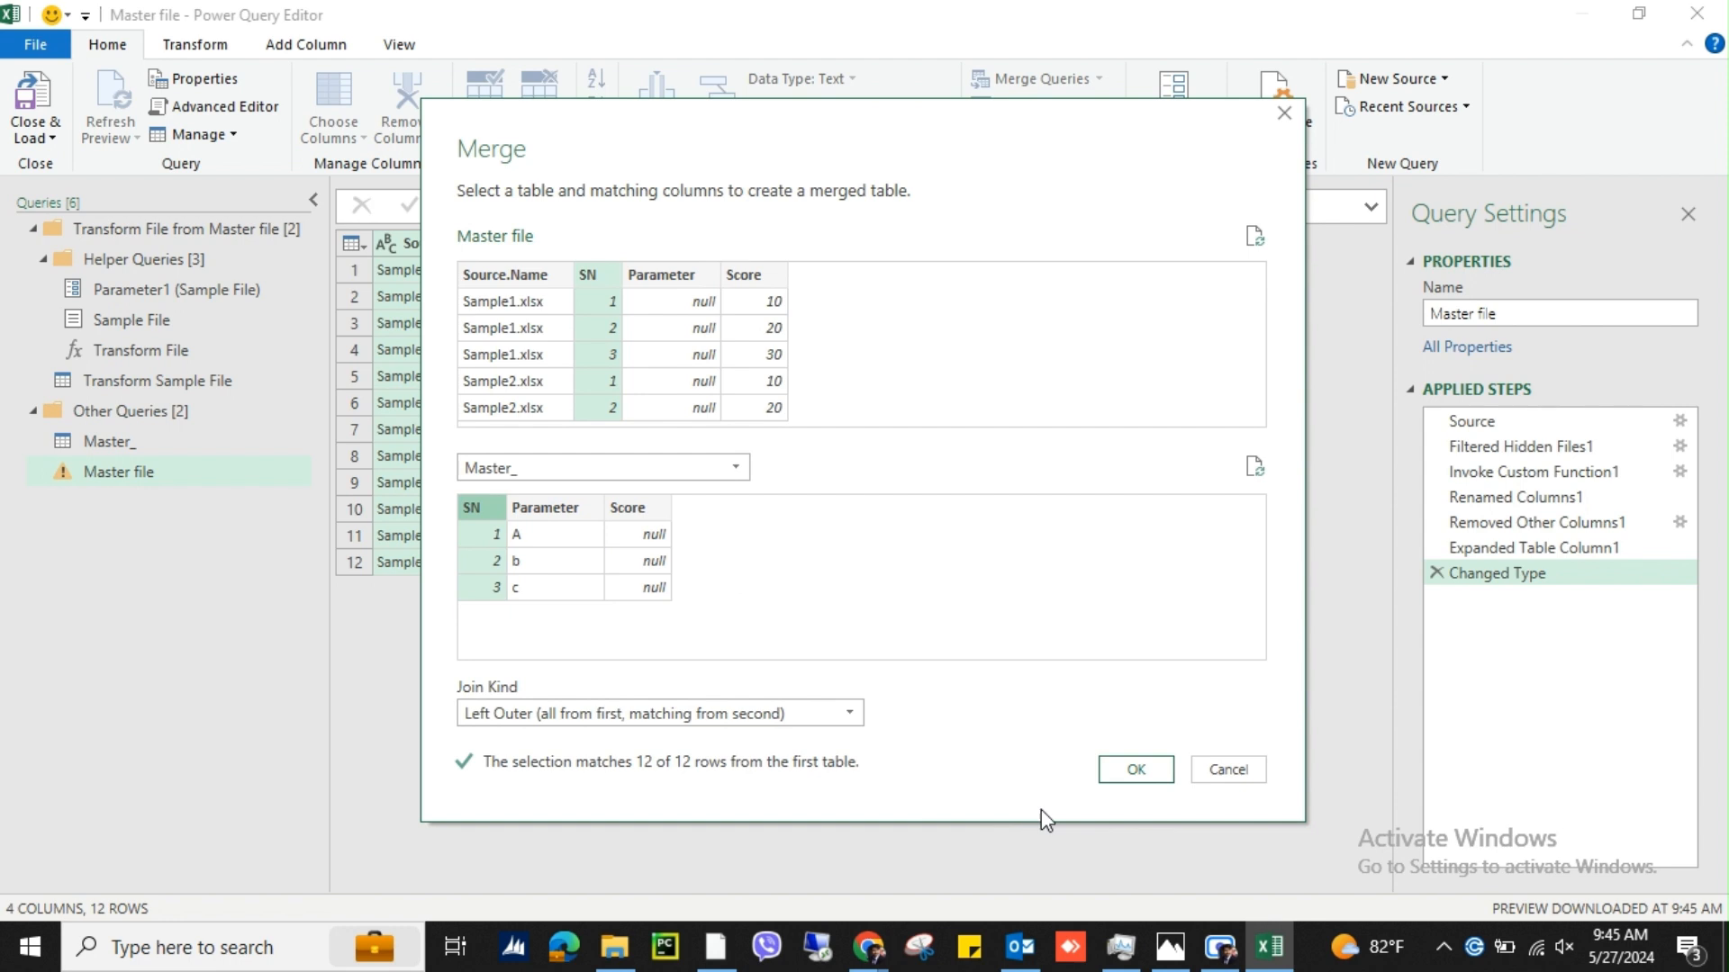
click(1136, 770)
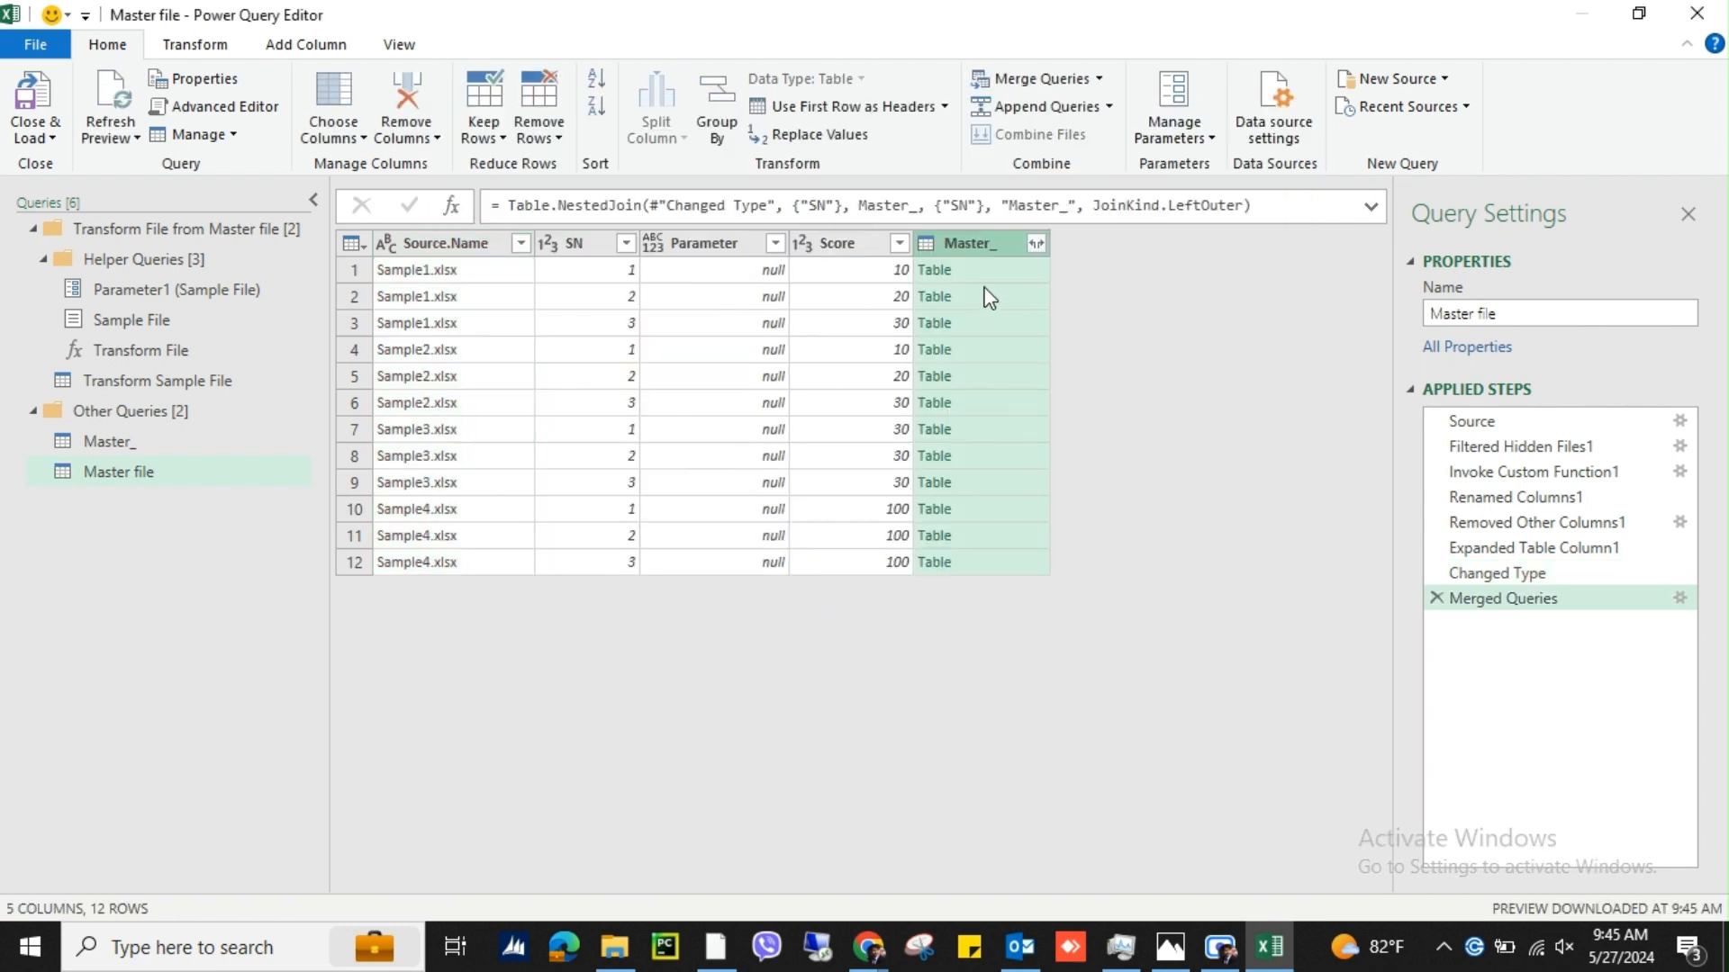
Step: Expand the merged Master_ column to only its Parameter field, without the original column name as prefix
click(1036, 243)
click(667, 372)
click(667, 423)
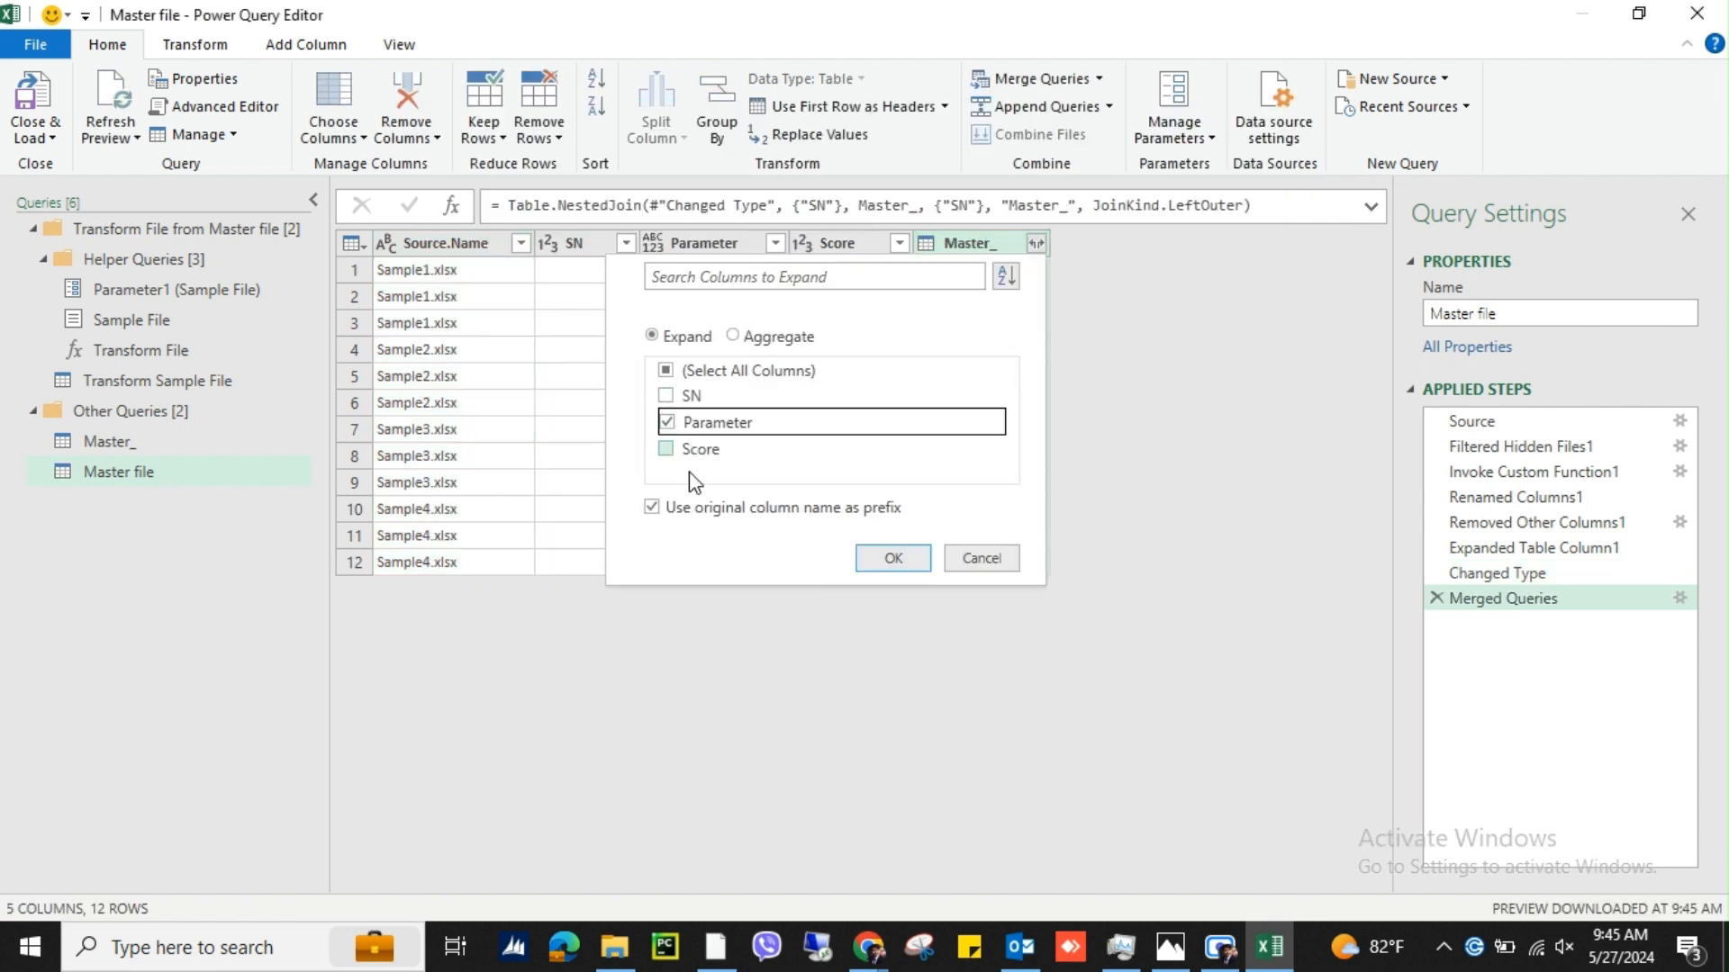
click(652, 508)
click(887, 557)
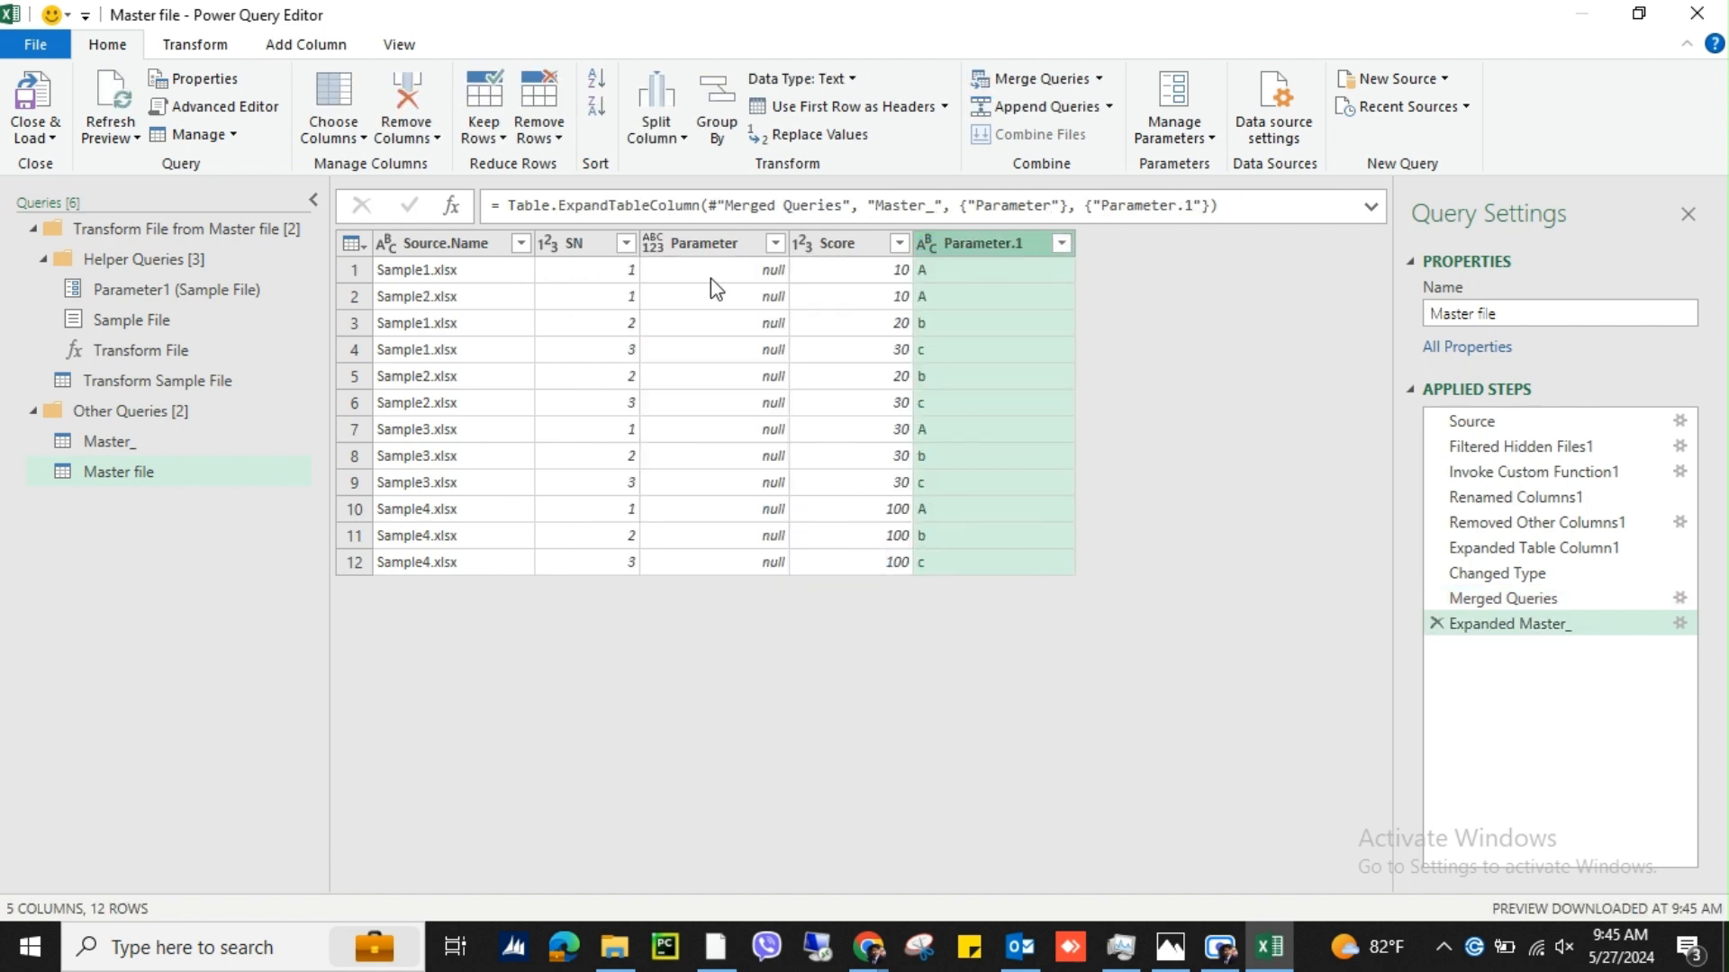
Step: Remove the empty Parameter column and move Parameter.1 between SN and Score
click(703, 245)
right_click(704, 255)
click(734, 294)
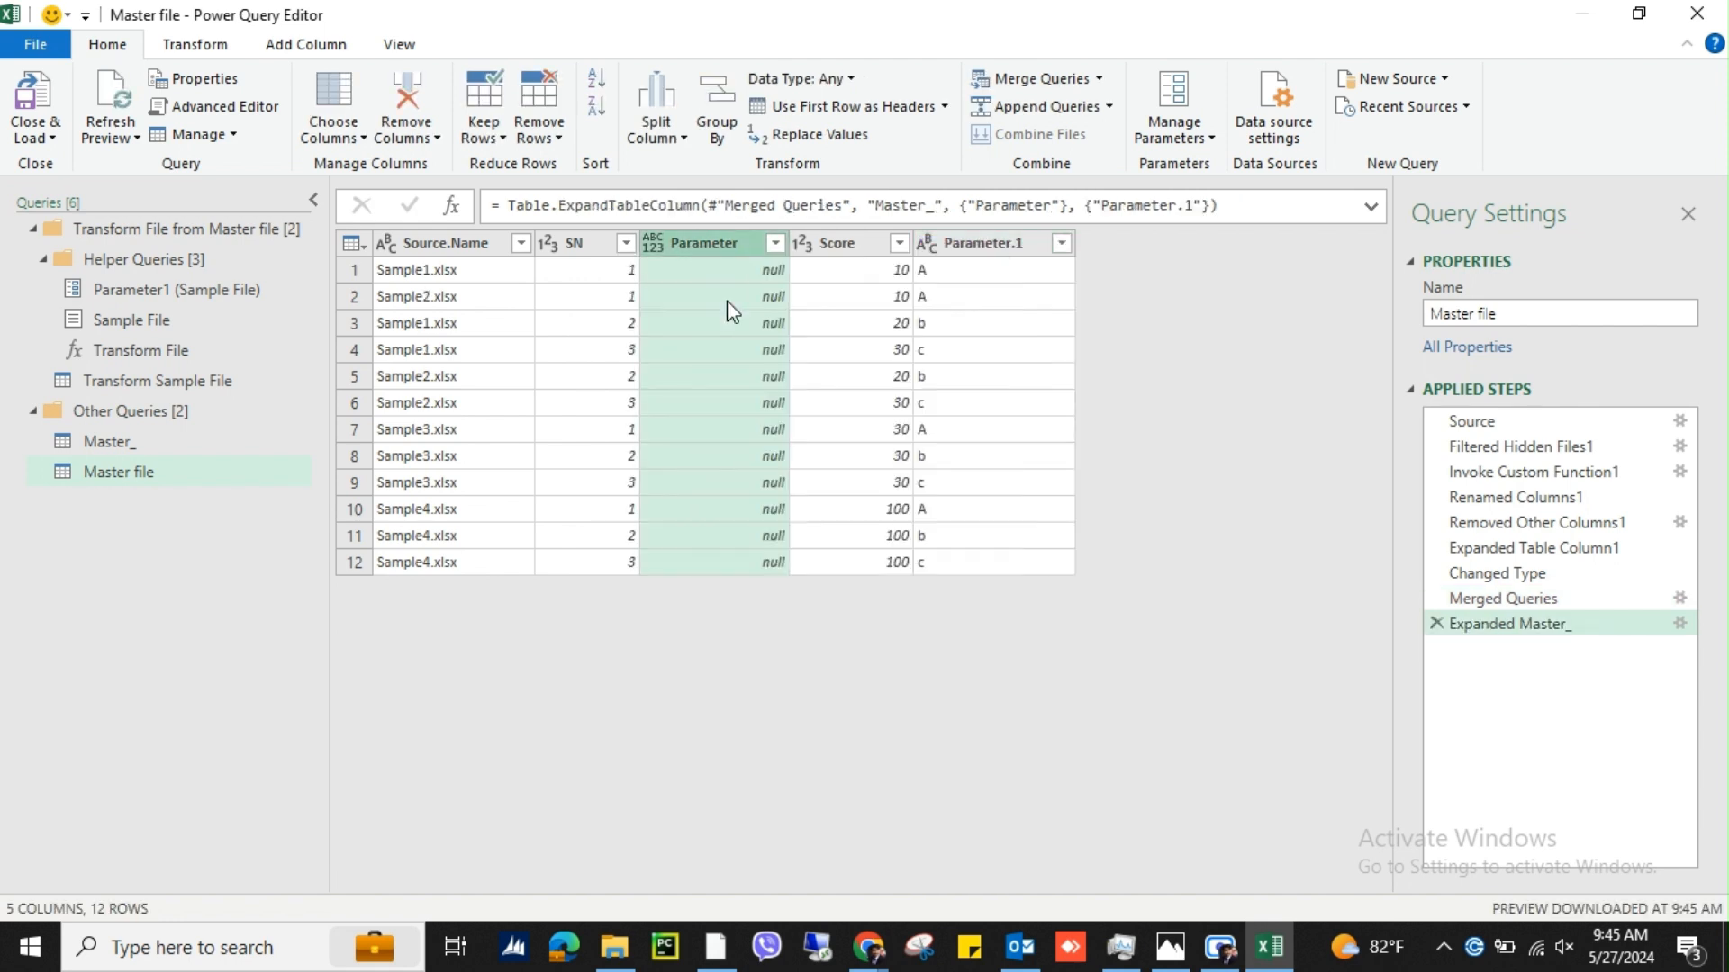
drag(823, 254, 698, 255)
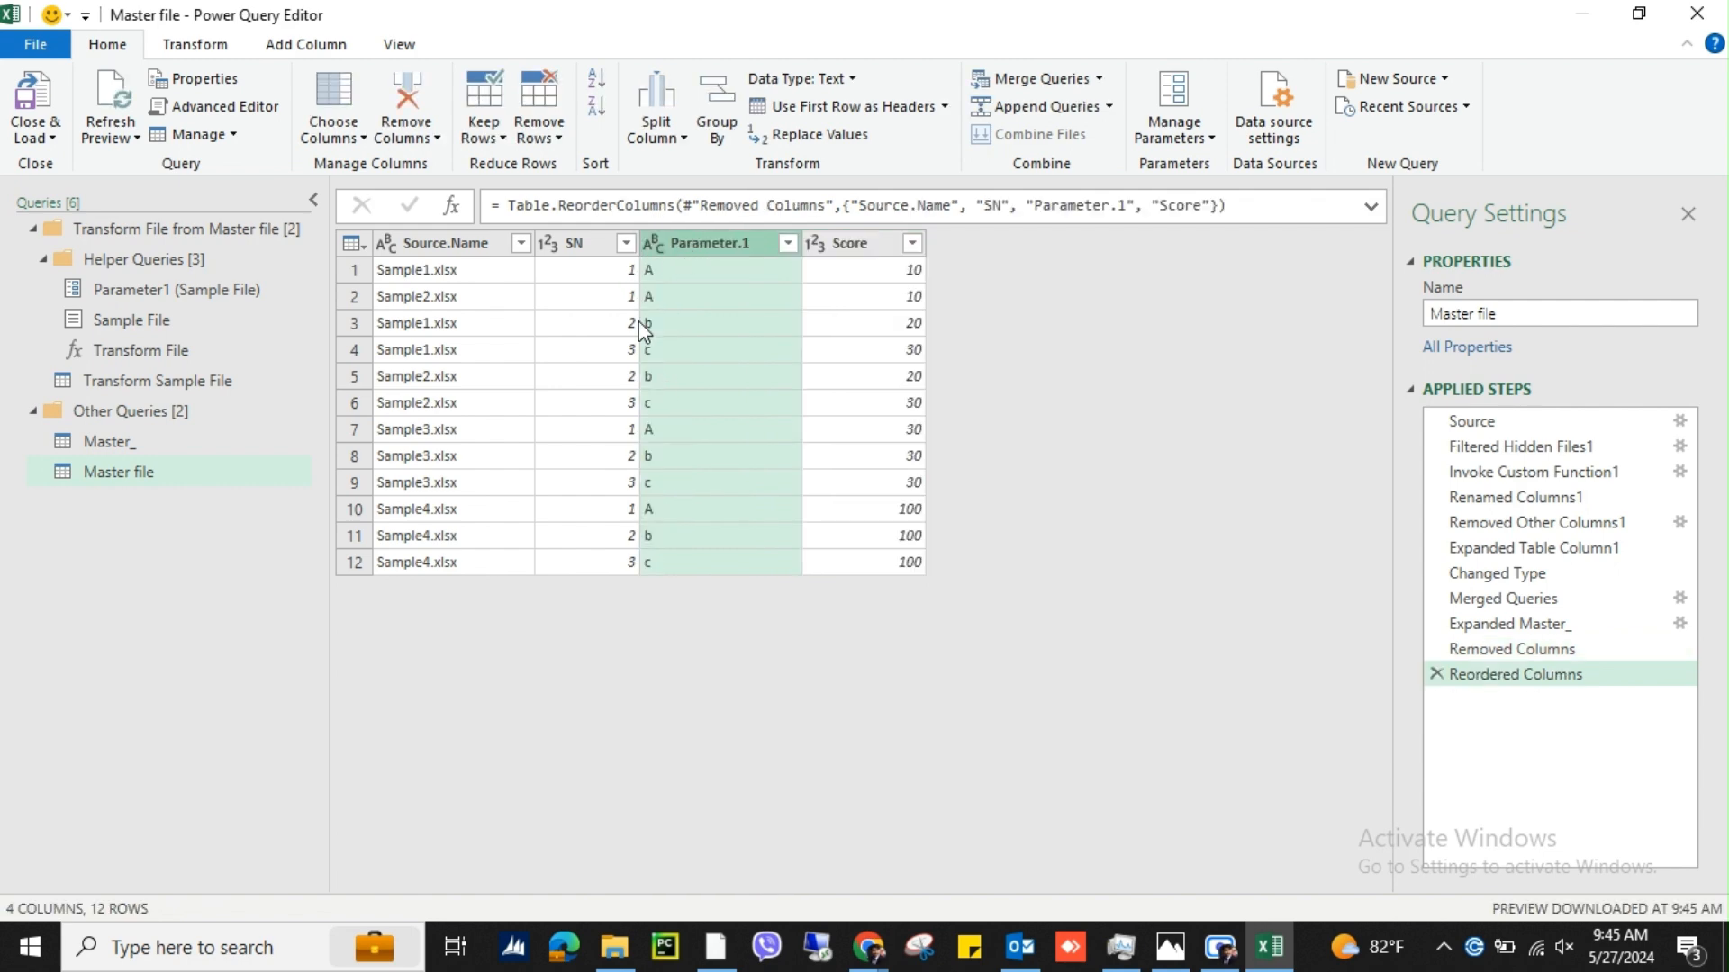
Step: Close and load the updated Master file query to Sheet3 and widen the SN, Parameter.1 and Score columns
click(40, 138)
click(54, 174)
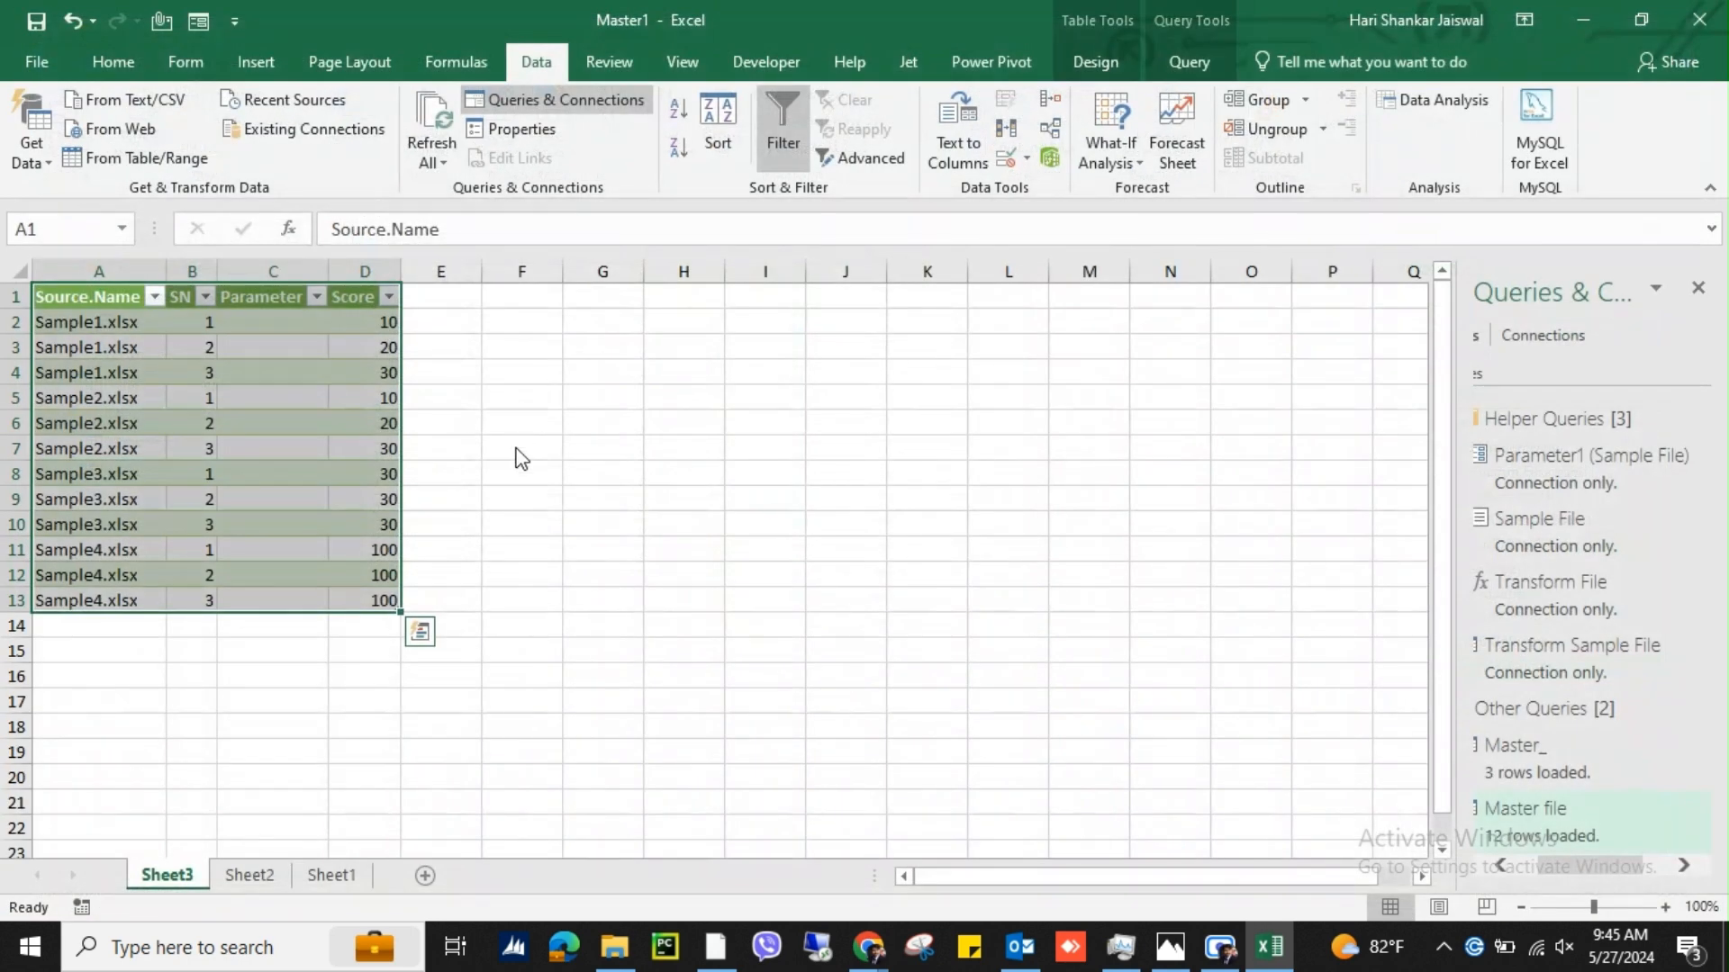
drag(217, 272, 268, 271)
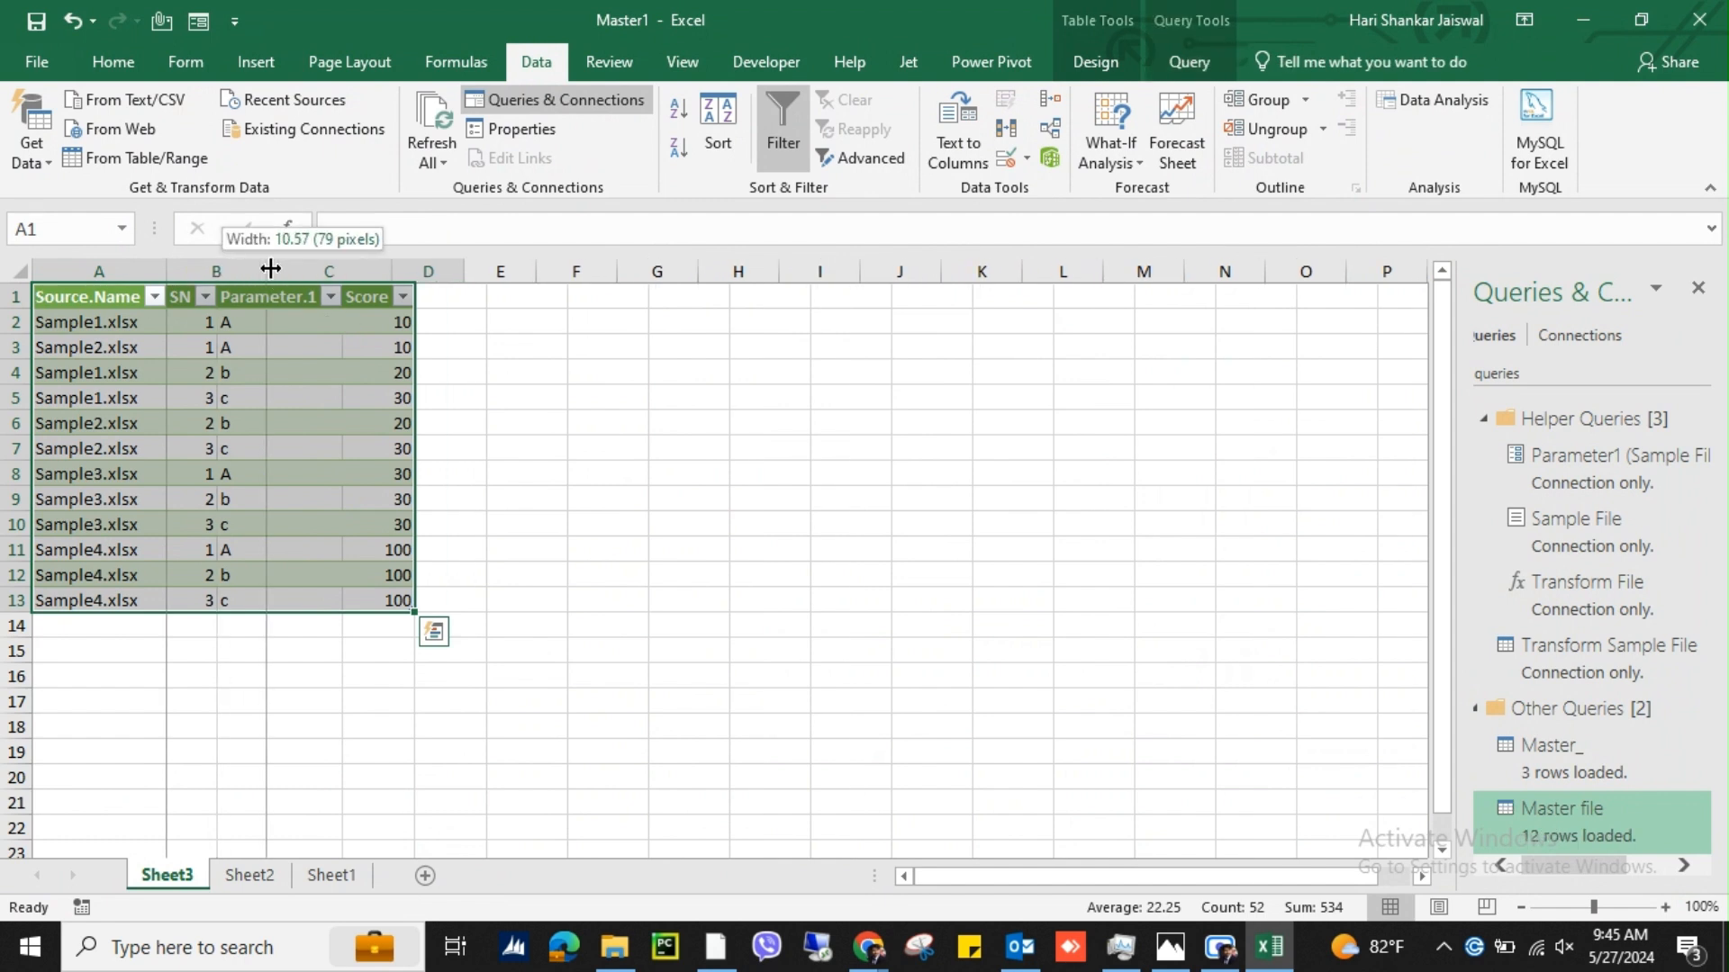
drag(392, 273, 568, 272)
click(347, 550)
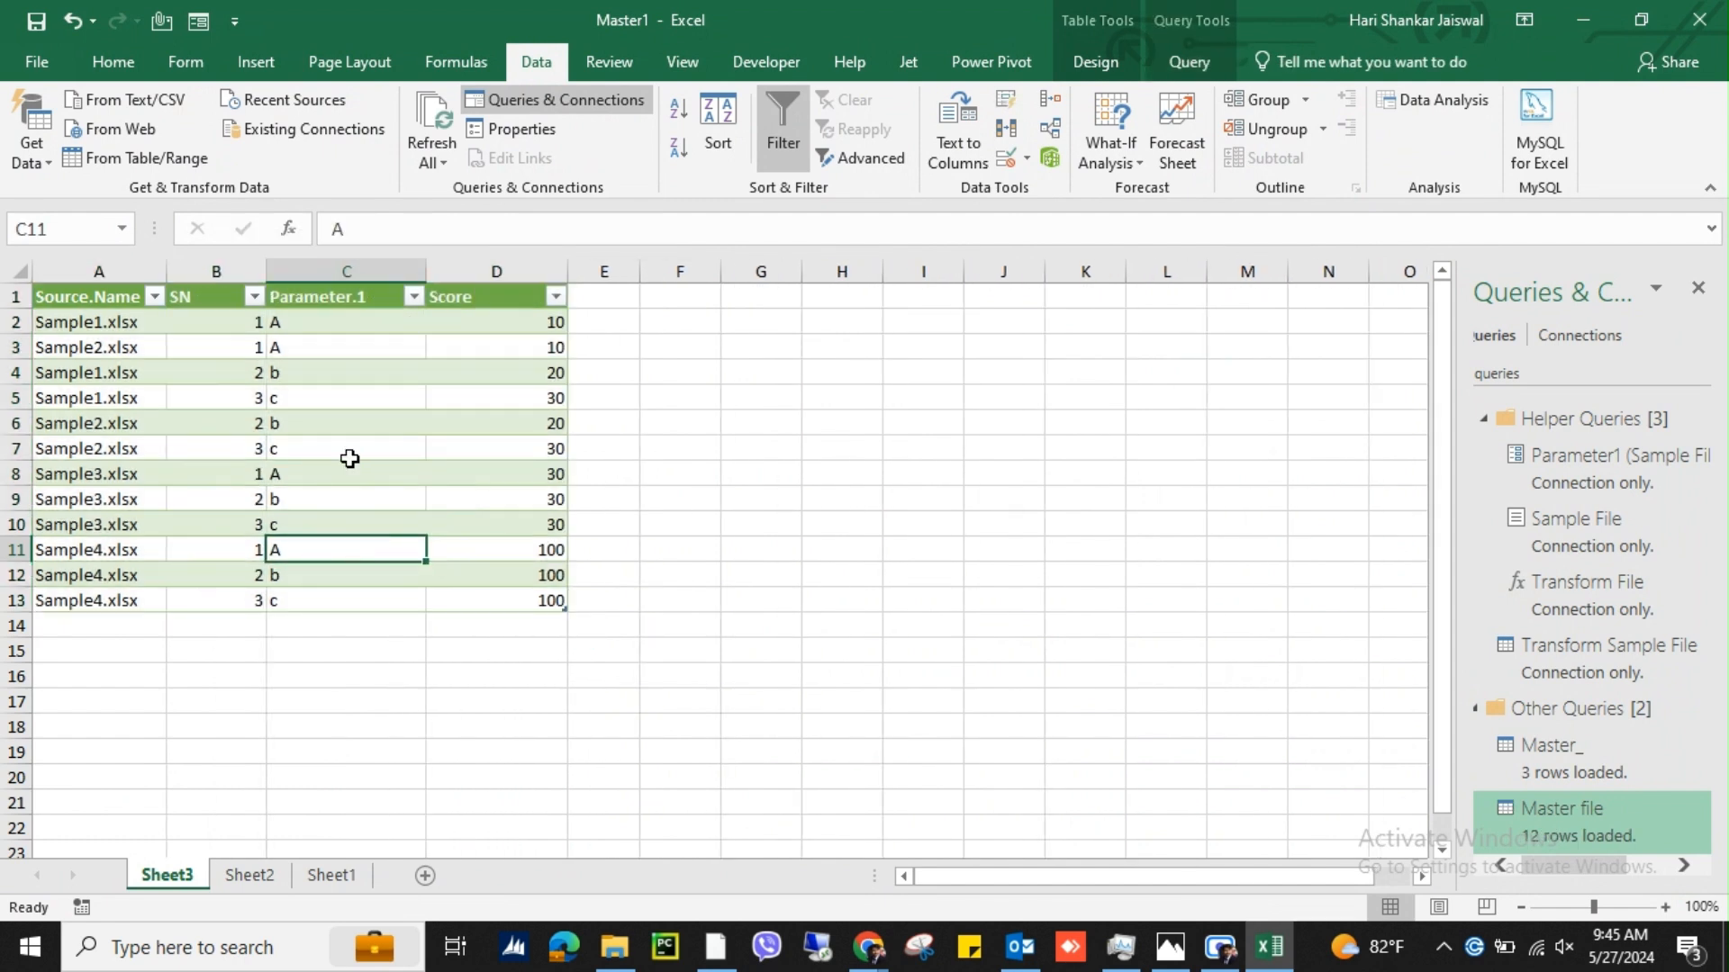